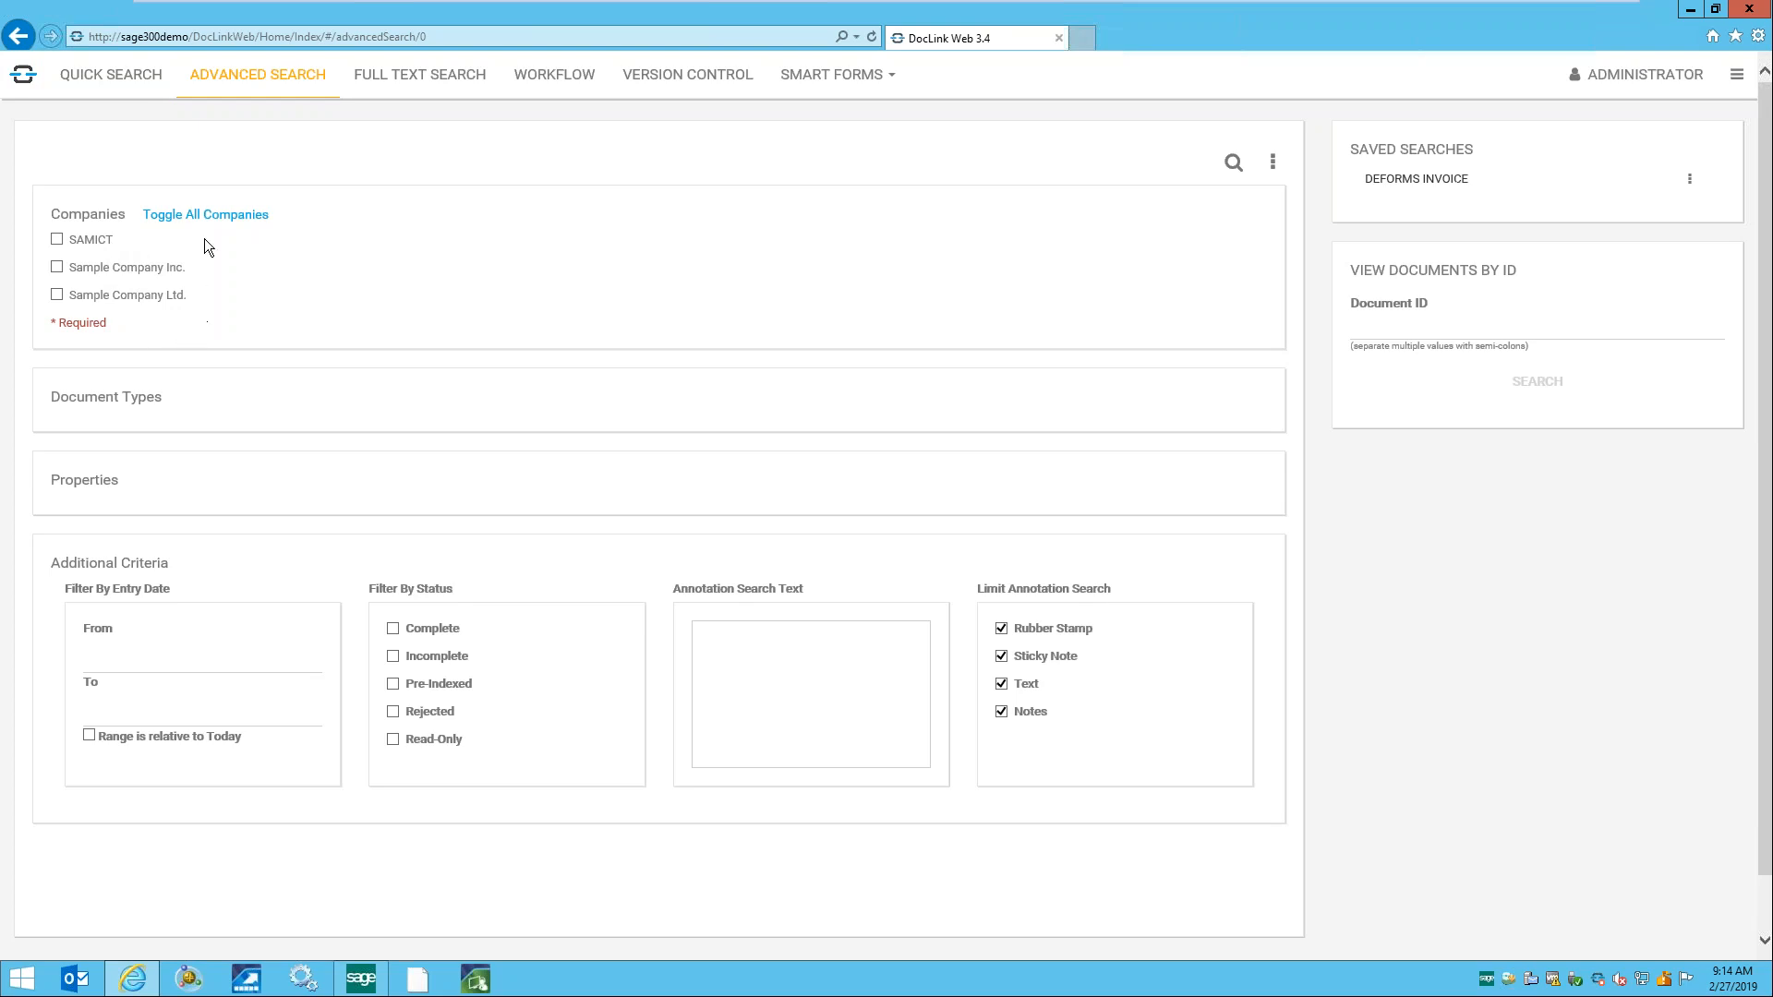
- Include all companies in the advanced search and limit the document types to Purchase Order
left_click(209, 216)
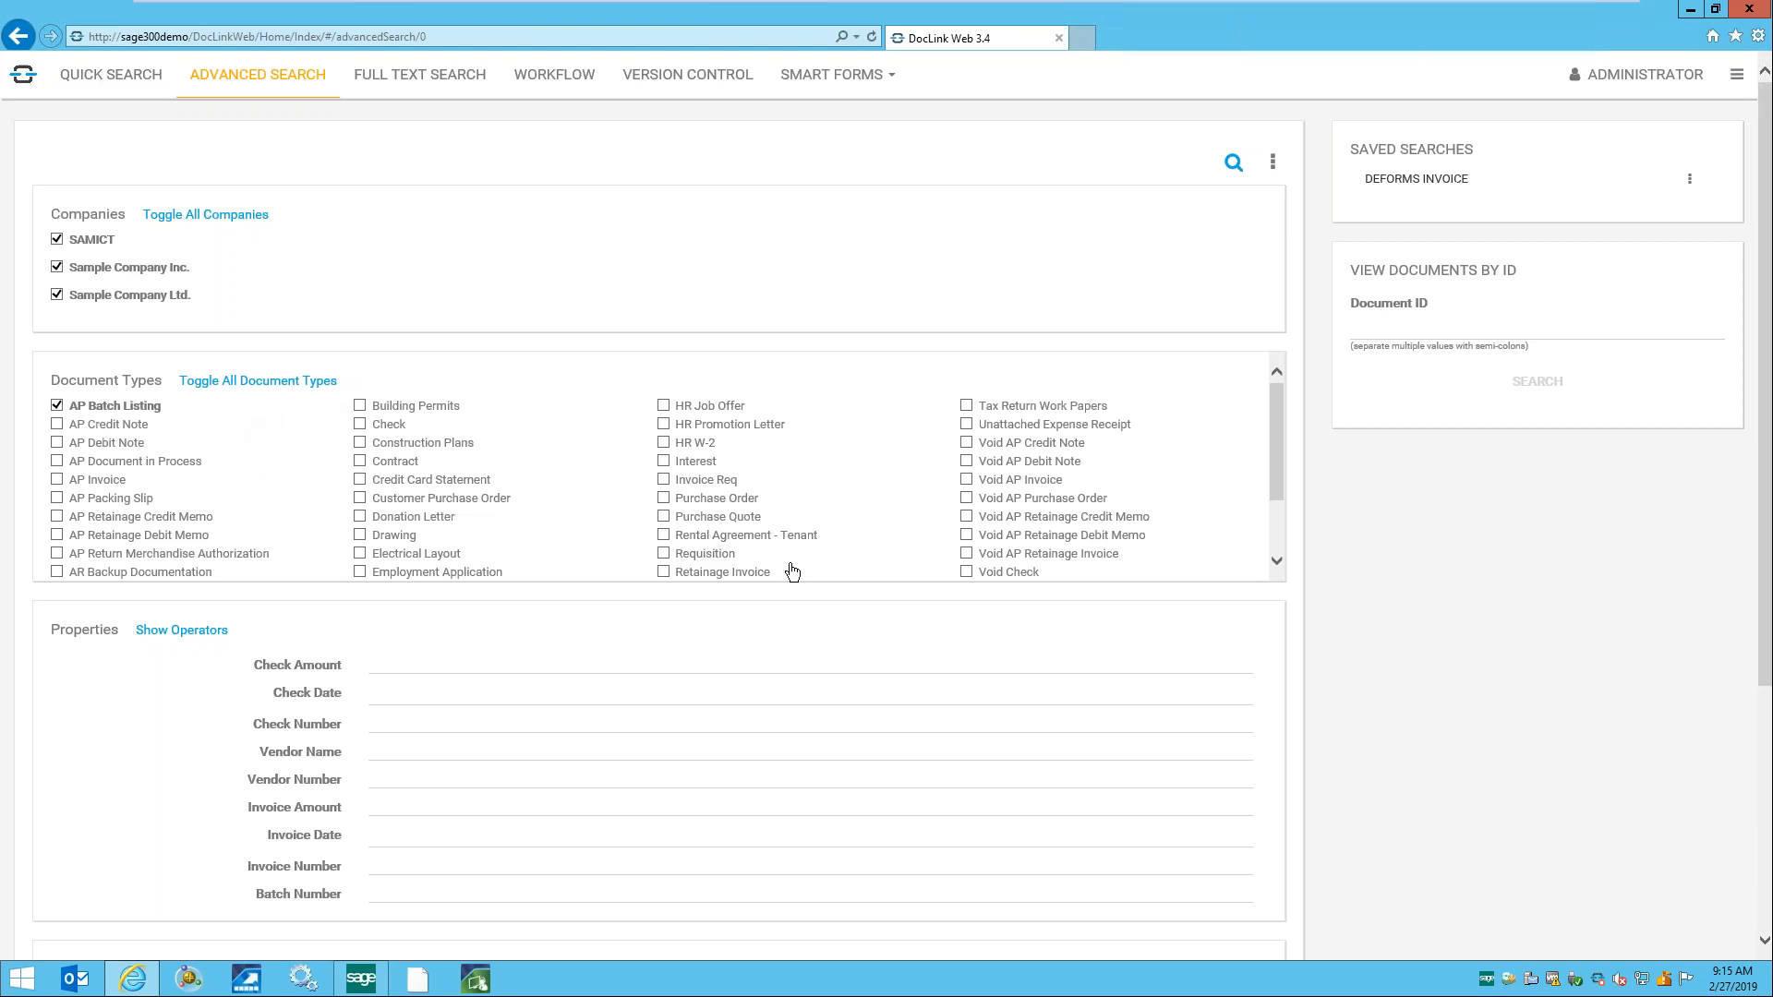
mouse_move(1276, 474)
left_mouse_down()
mouse_move(1275, 545)
mouse_move(1287, 446)
left_mouse_up()
left_click(57, 411)
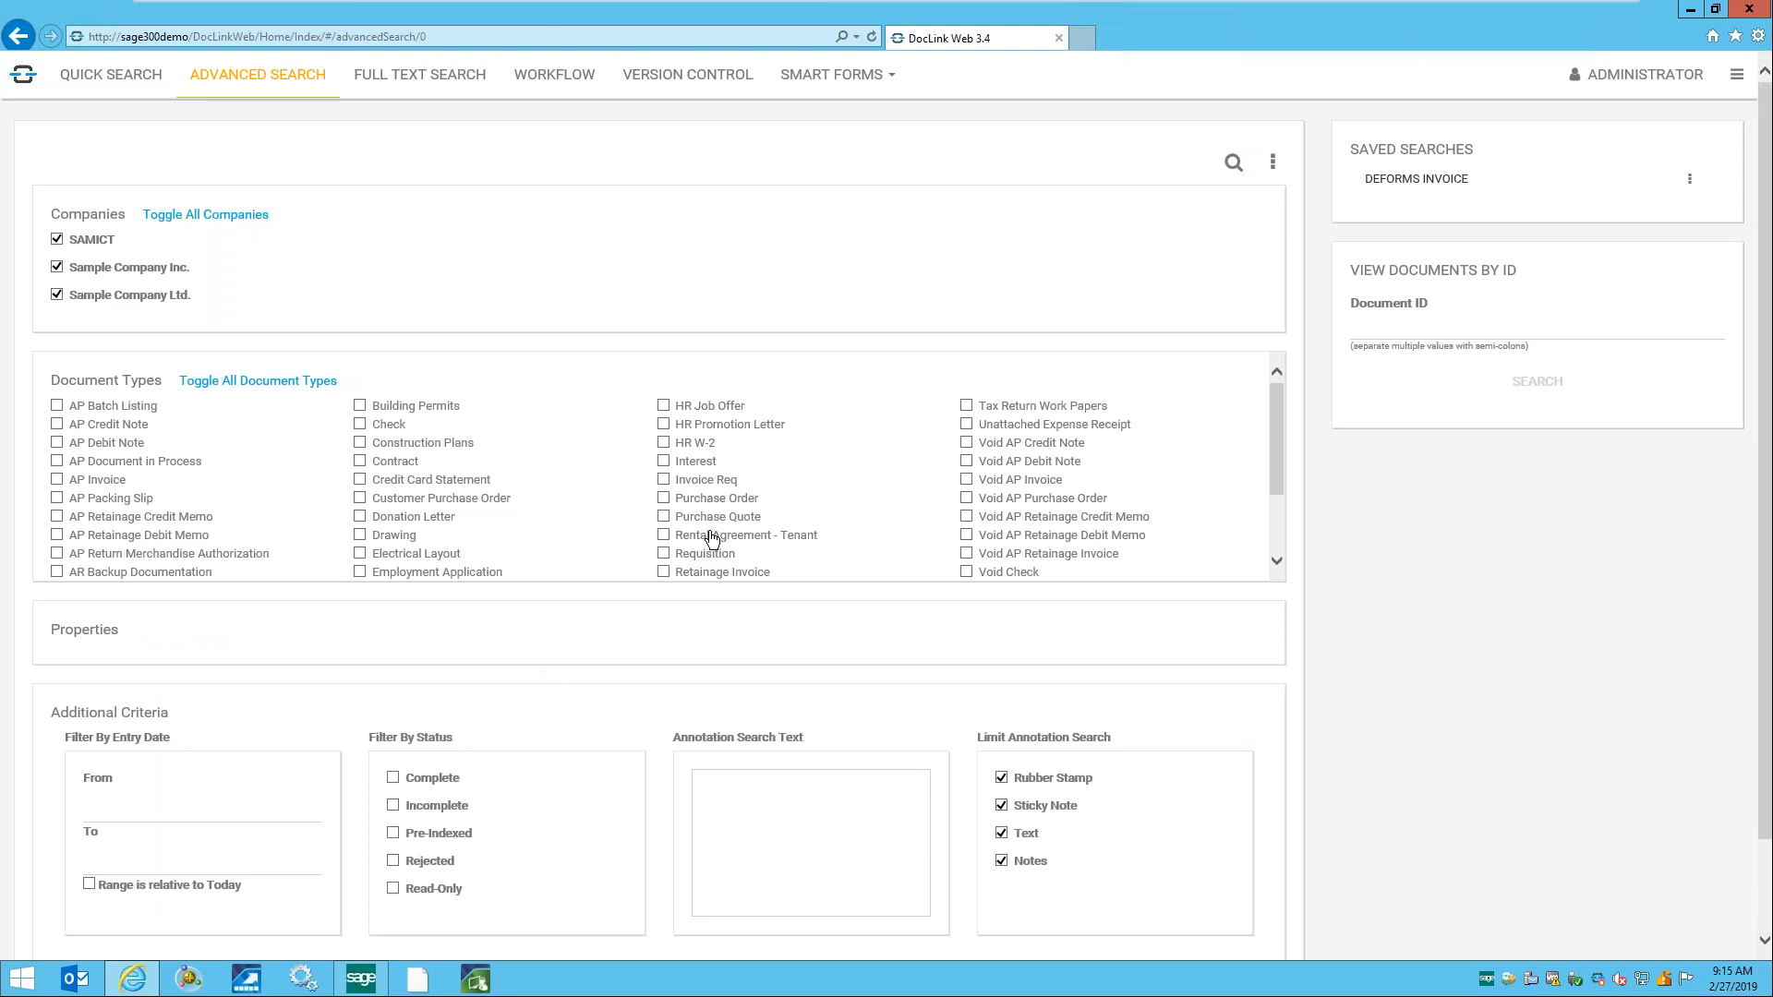
left_click(664, 498)
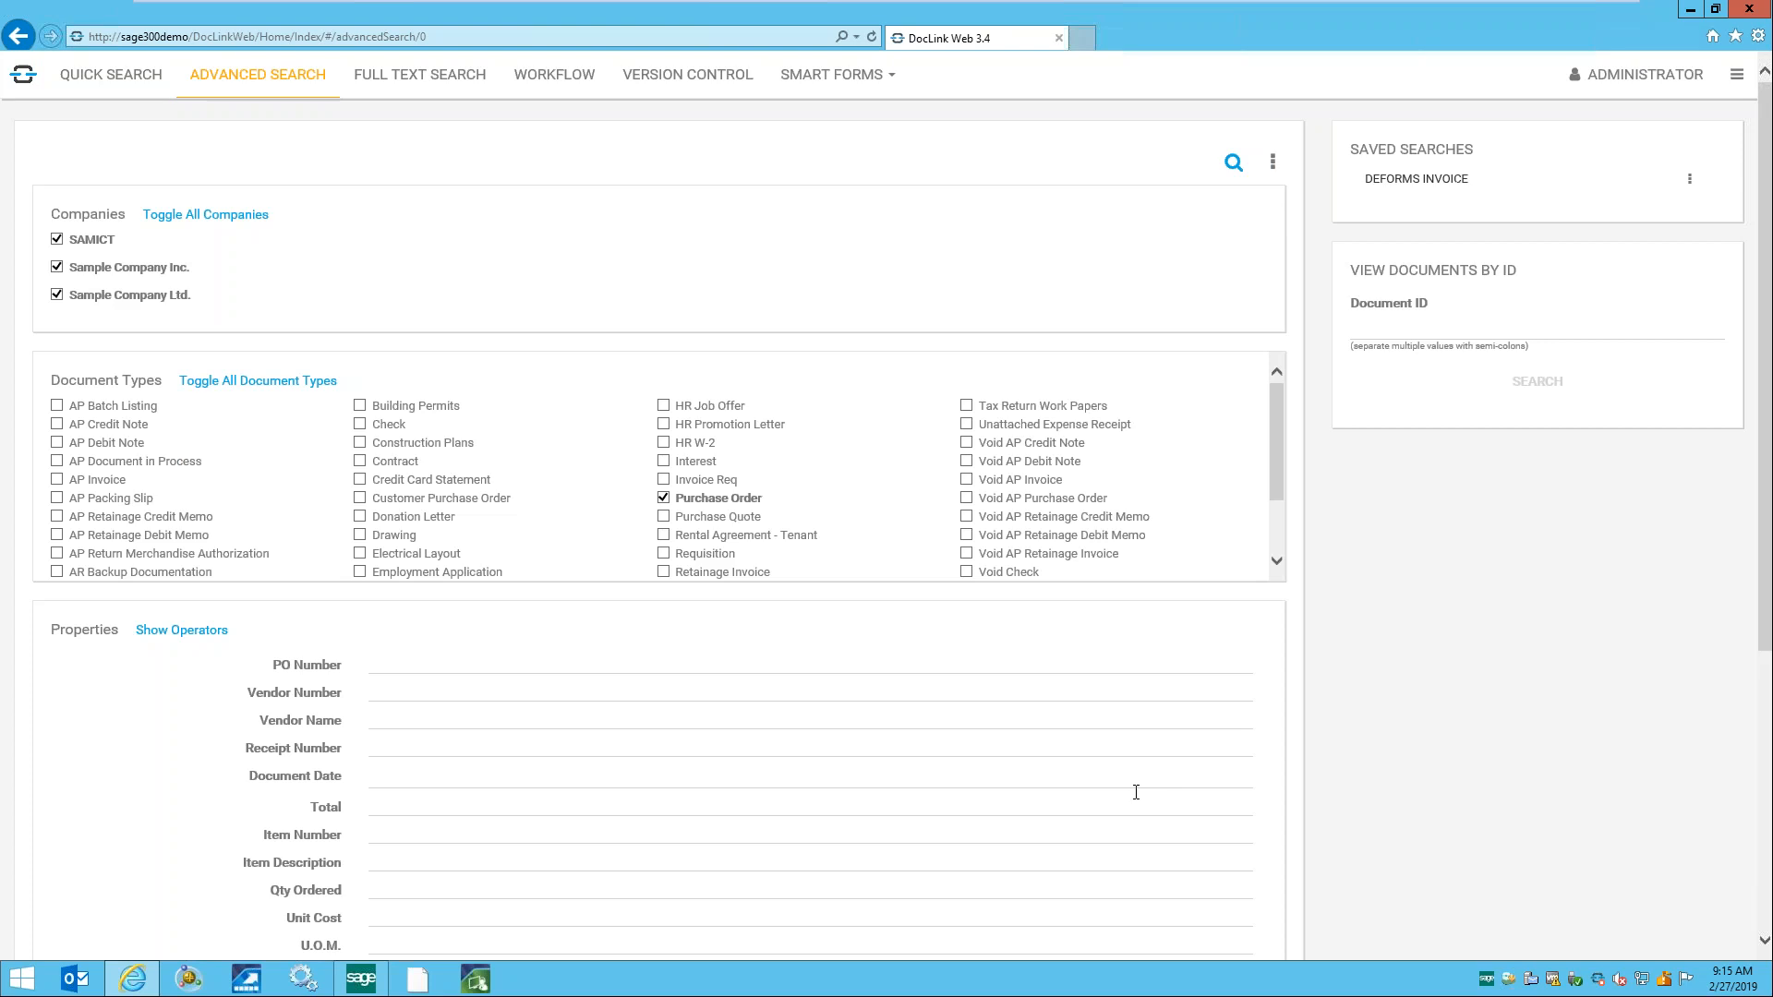
- Show the property operators, keep PO Number on At Least One Value, and run the purchase order search
scroll(1136, 793, "down", 3)
scroll(886, 527, "up", 3)
left_click(171, 634)
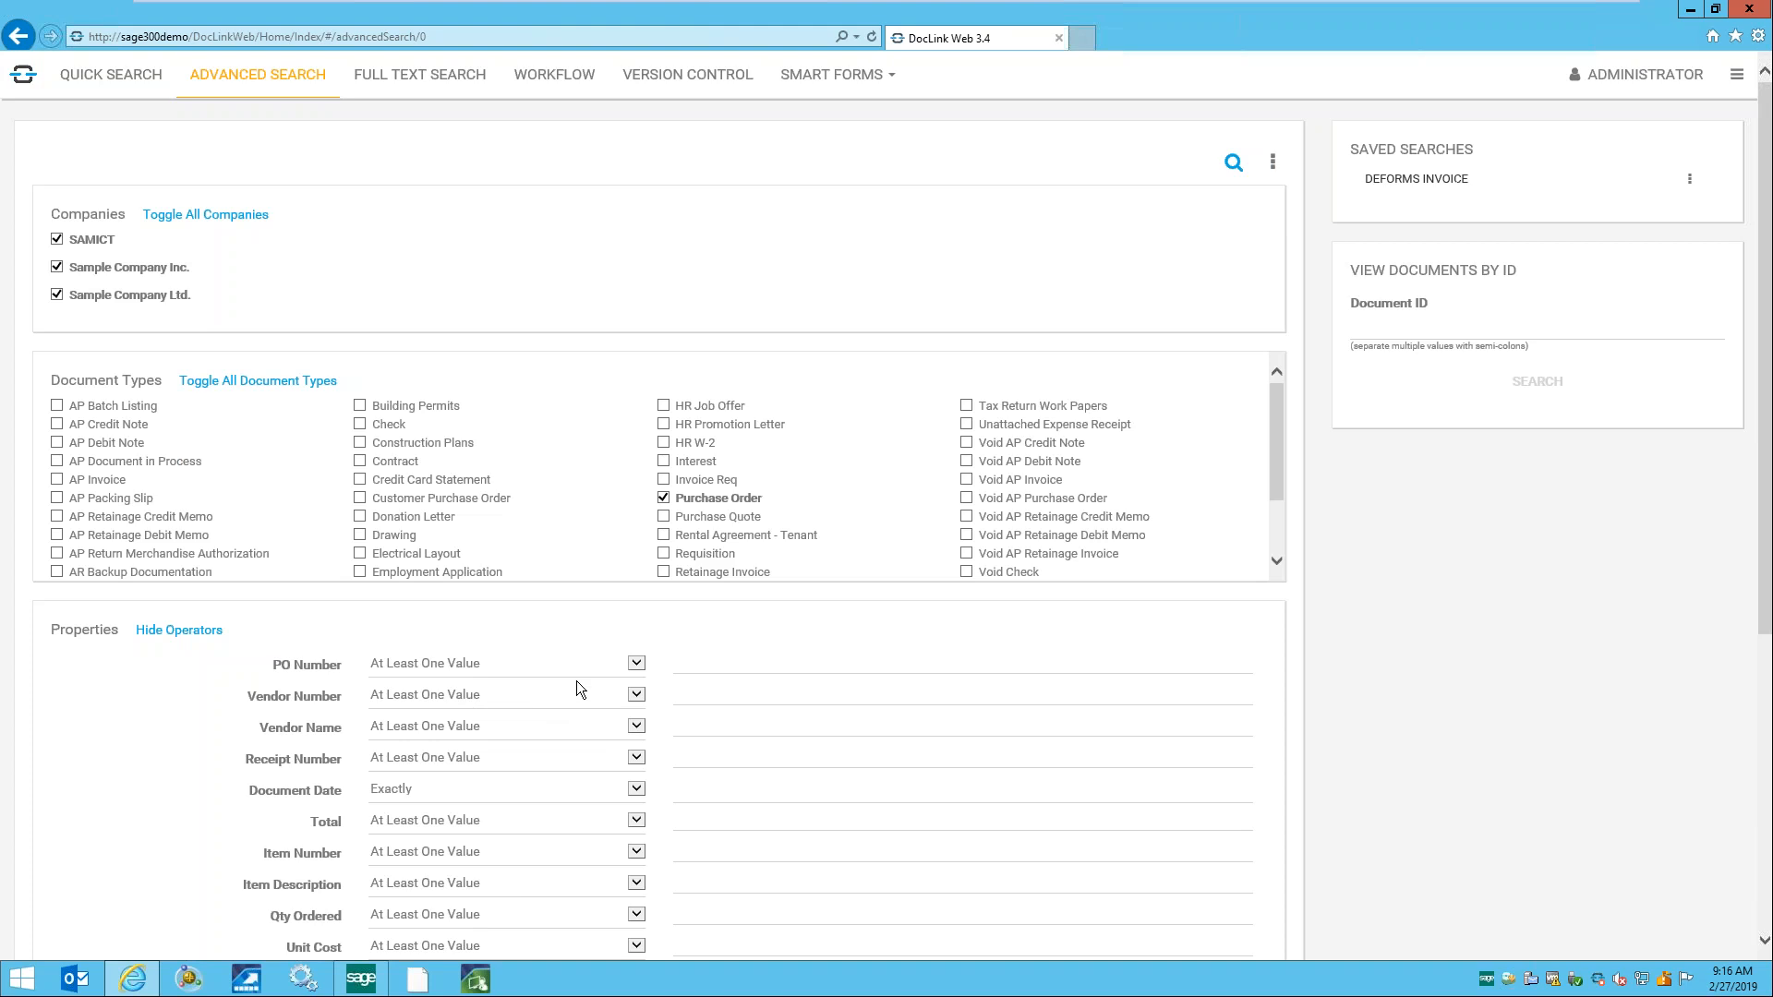
left_click(636, 665)
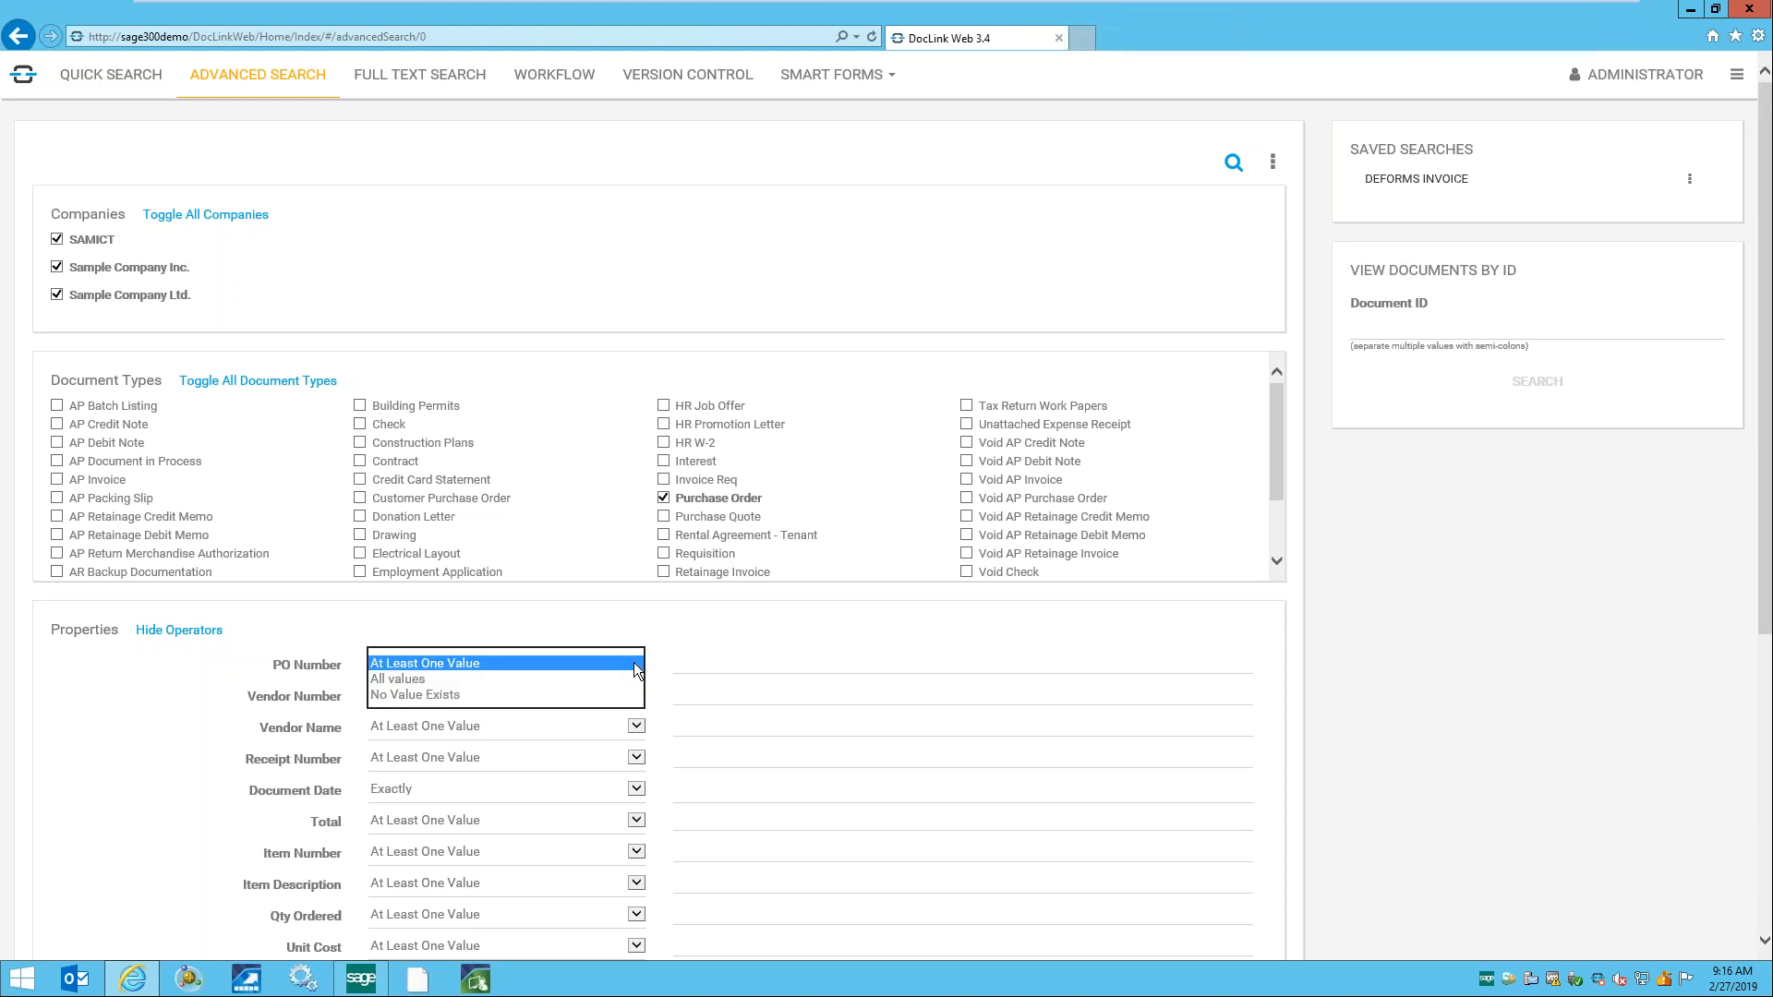
left_click(637, 665)
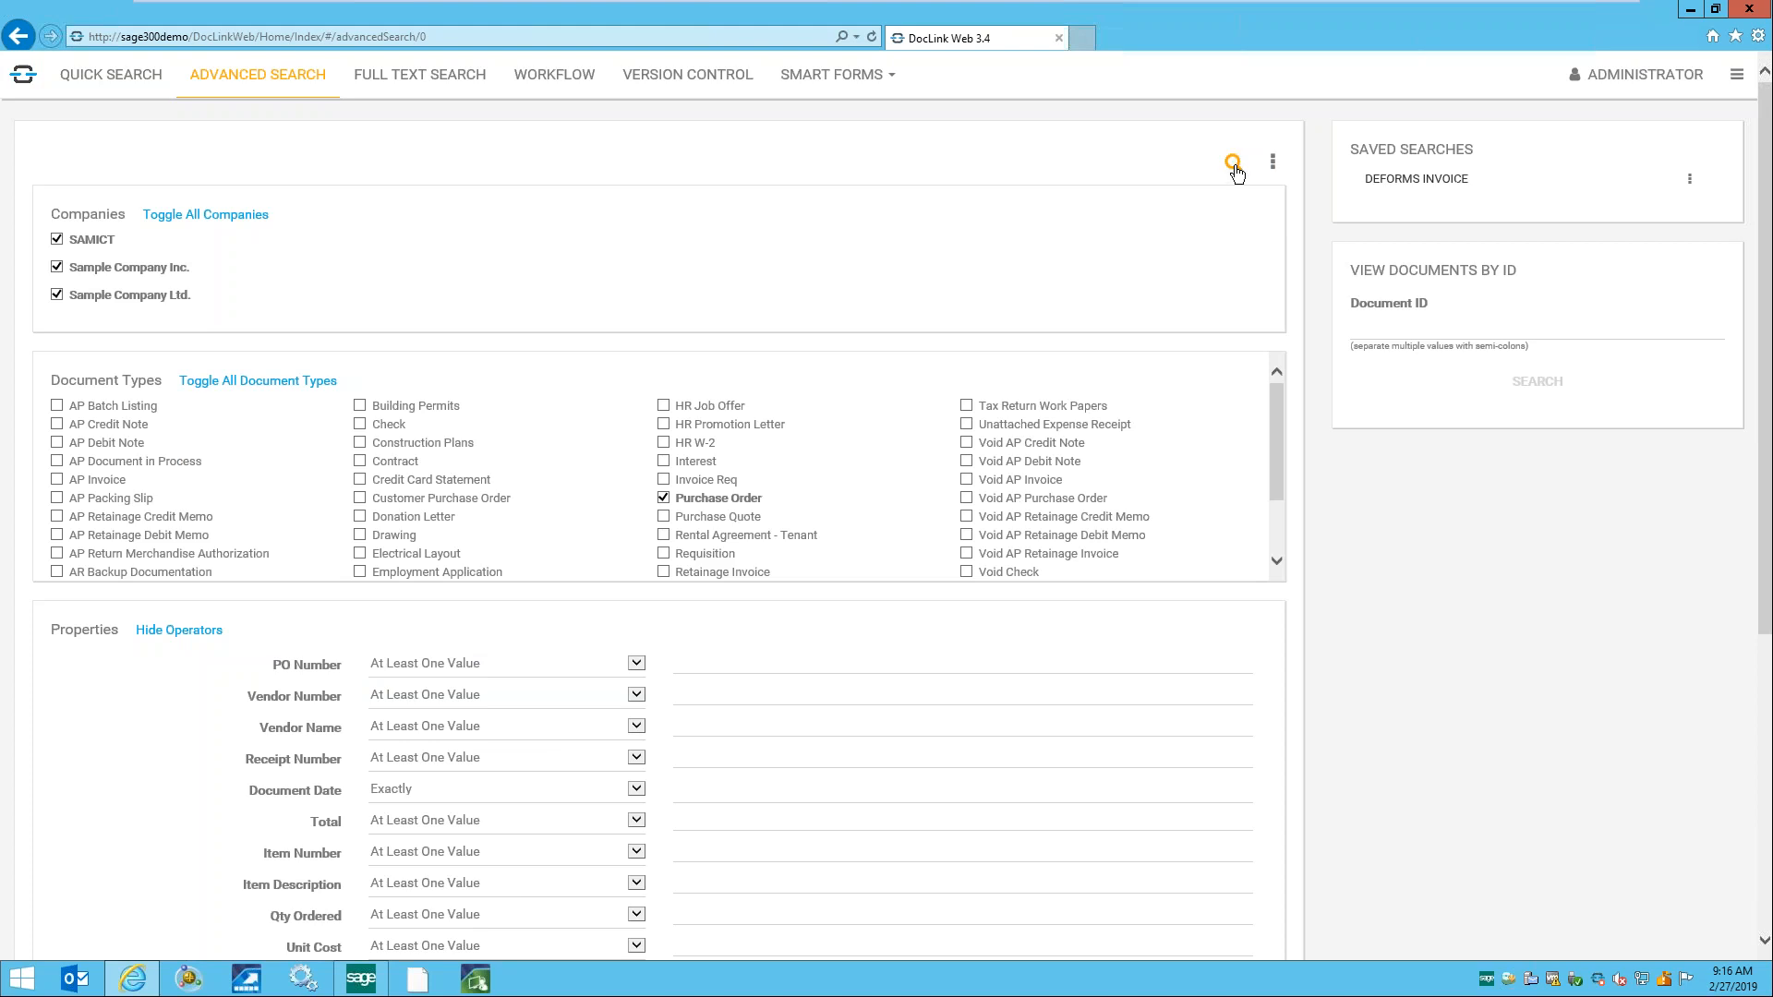
left_click(1233, 164)
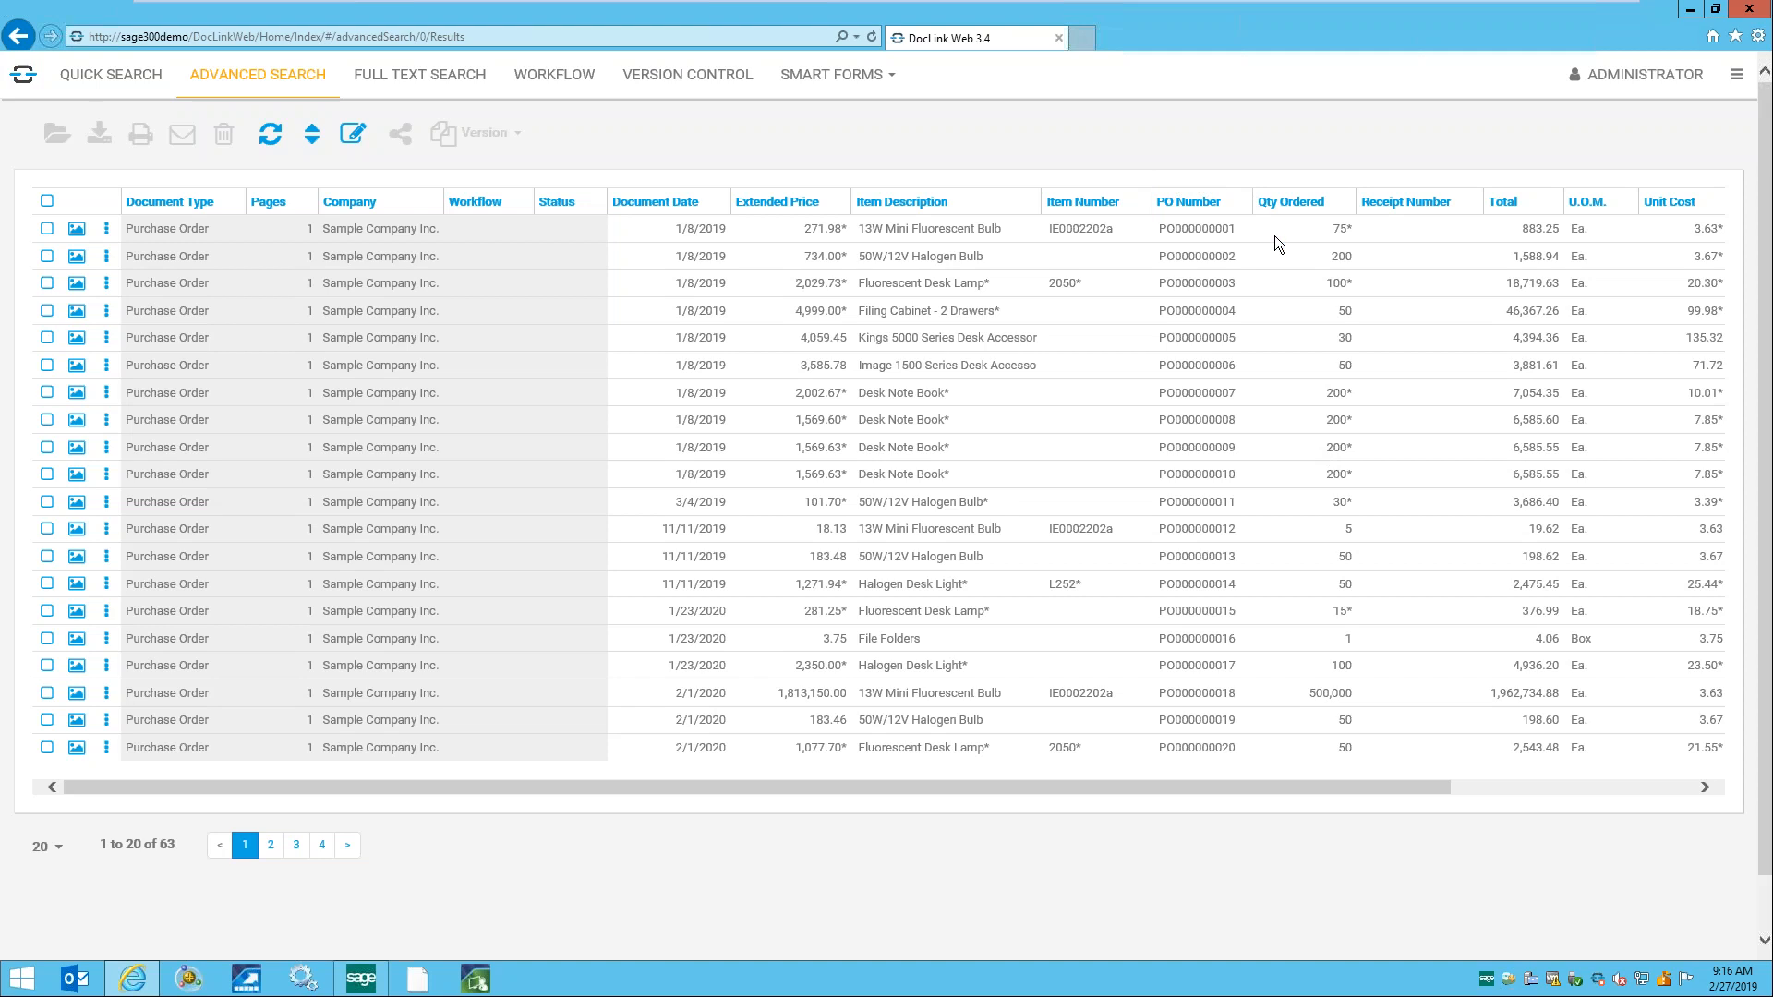
- Find all documents sharing the first purchase order's PO number and open all of them together in the viewer
left_click(1200, 239)
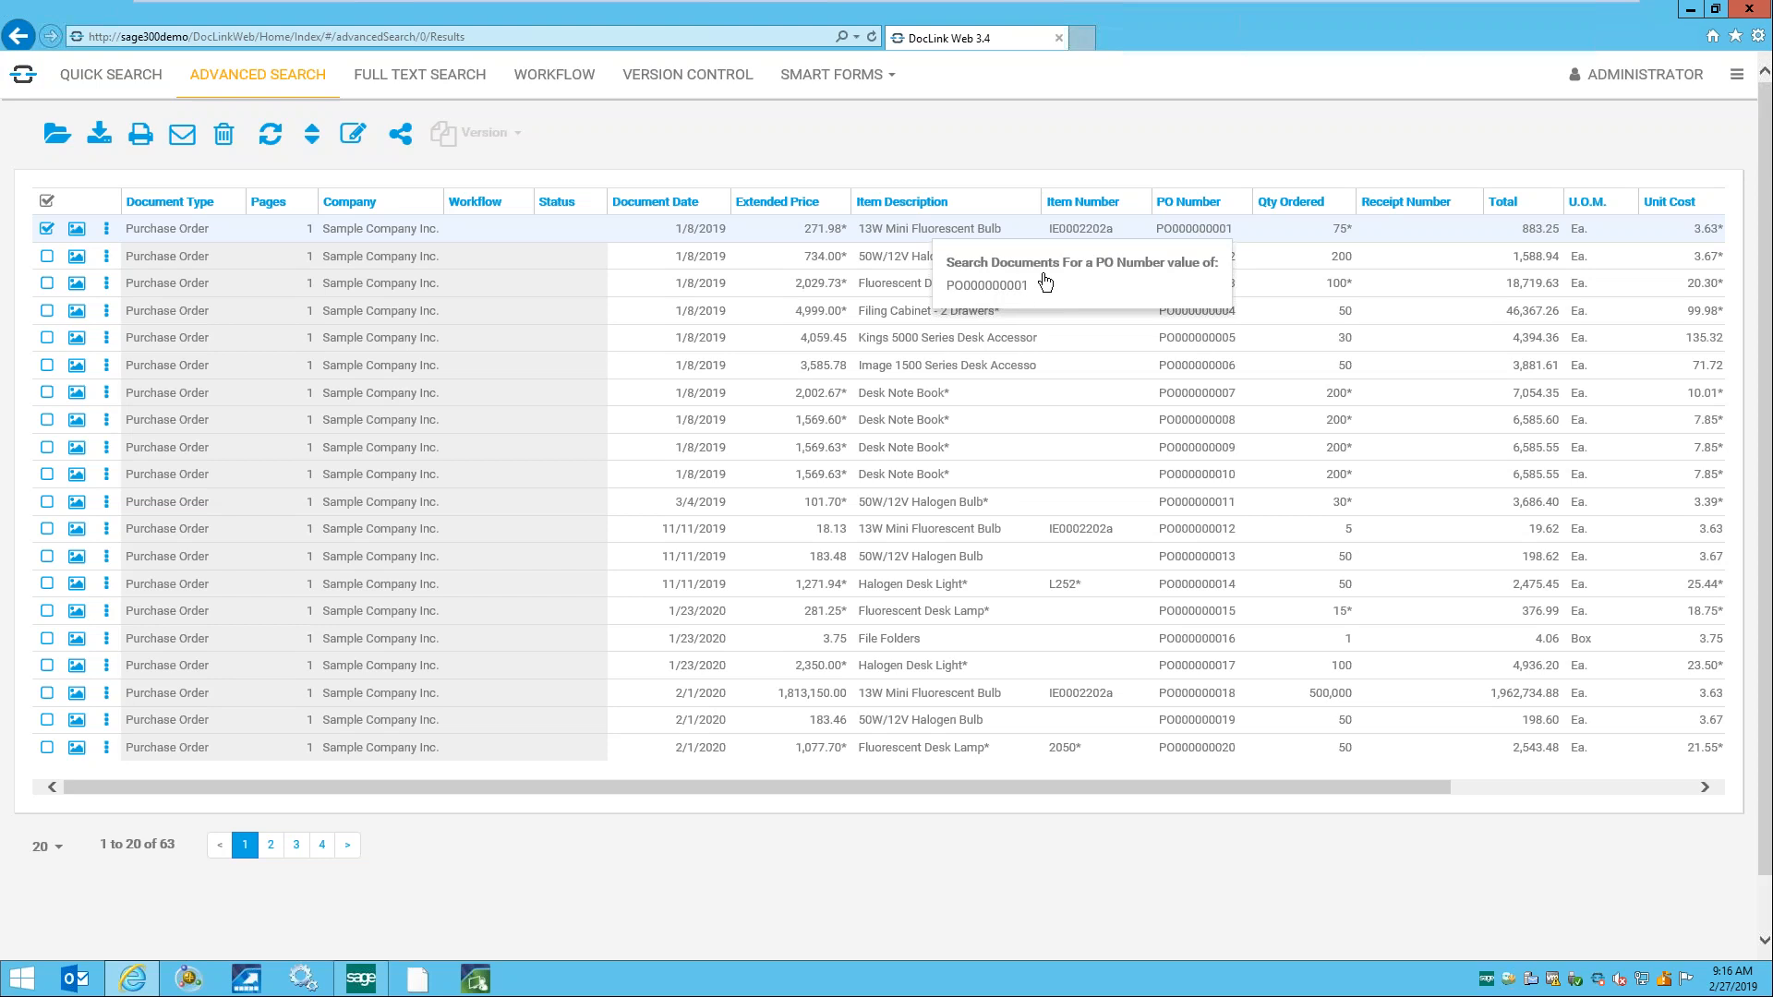
left_click(1000, 288)
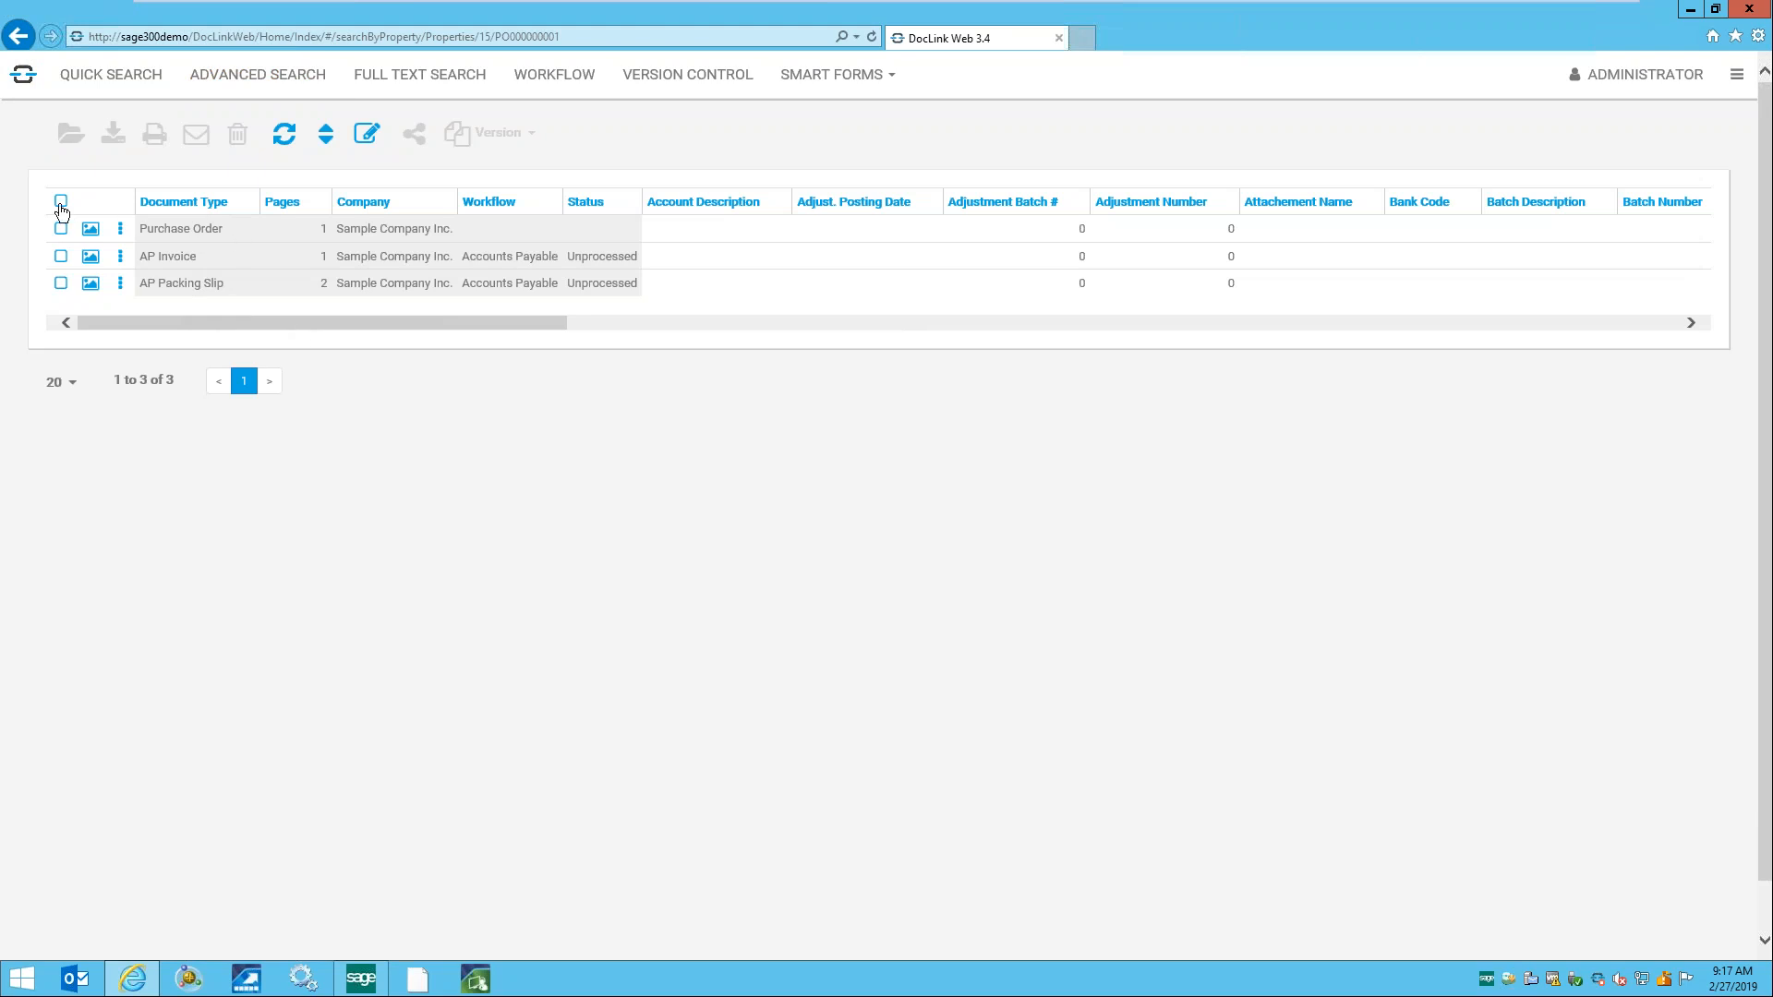
left_click(61, 203)
left_click(75, 140)
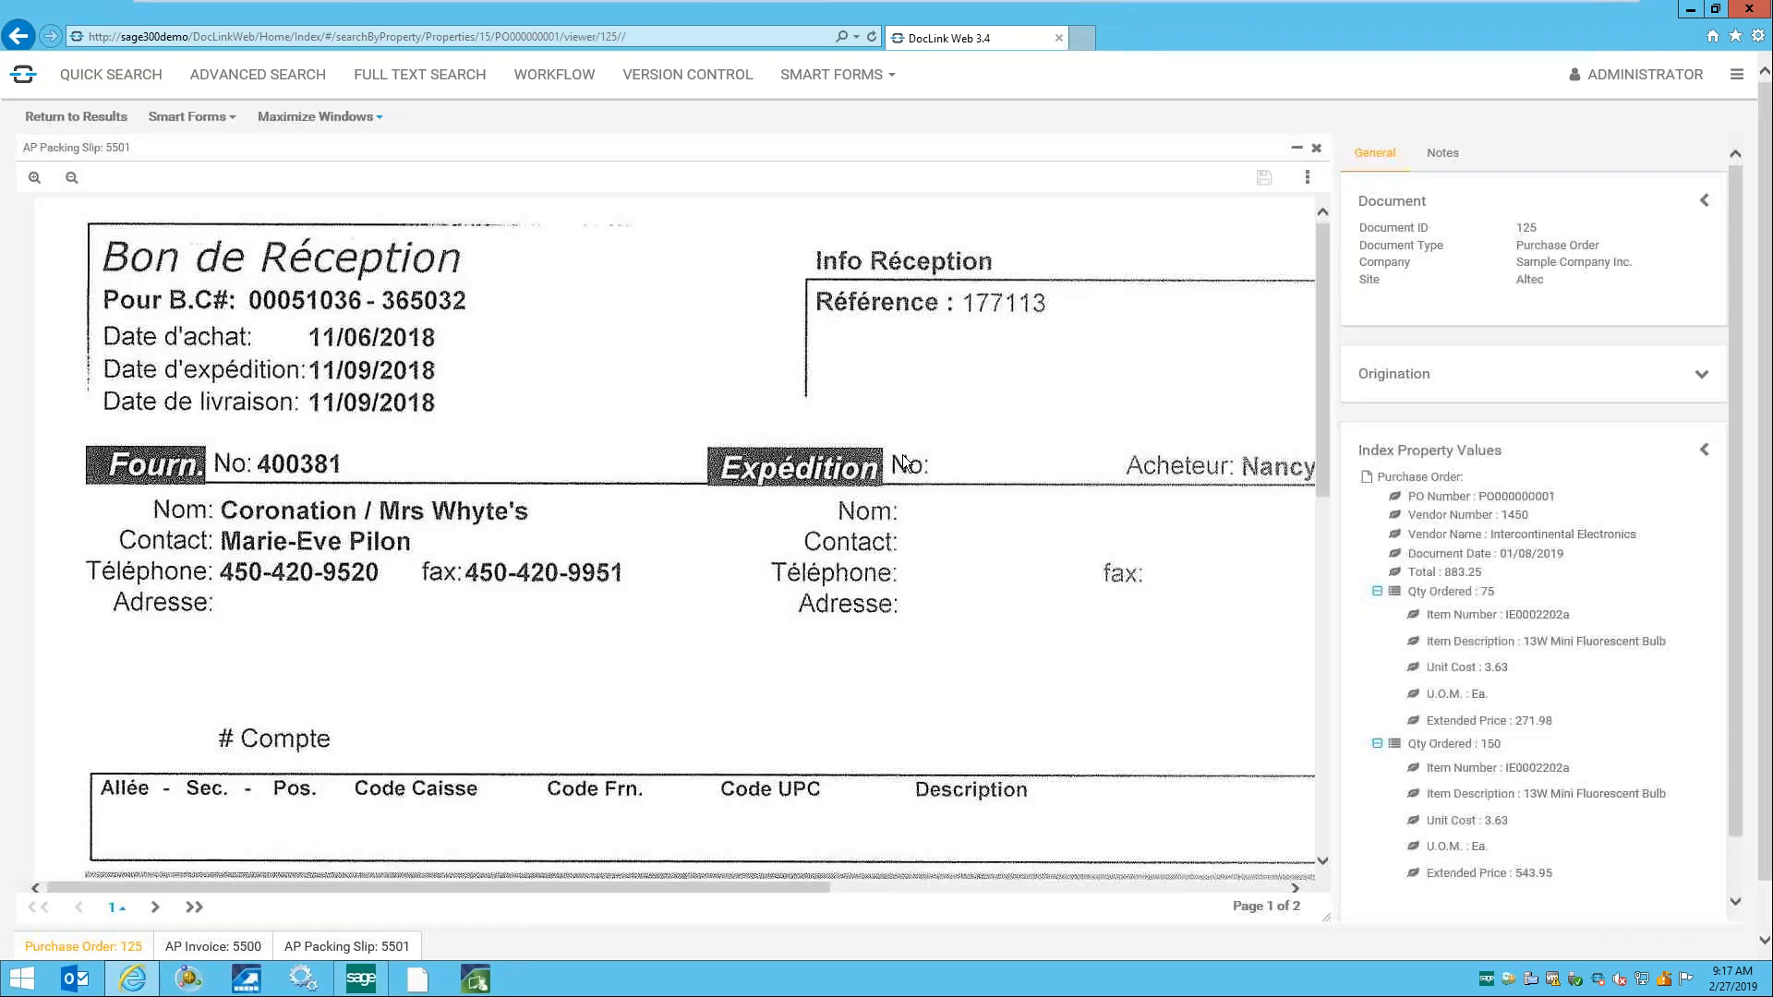
- View the AP invoice and the AP packing slip, ending on the purchase order
left_click(174, 949)
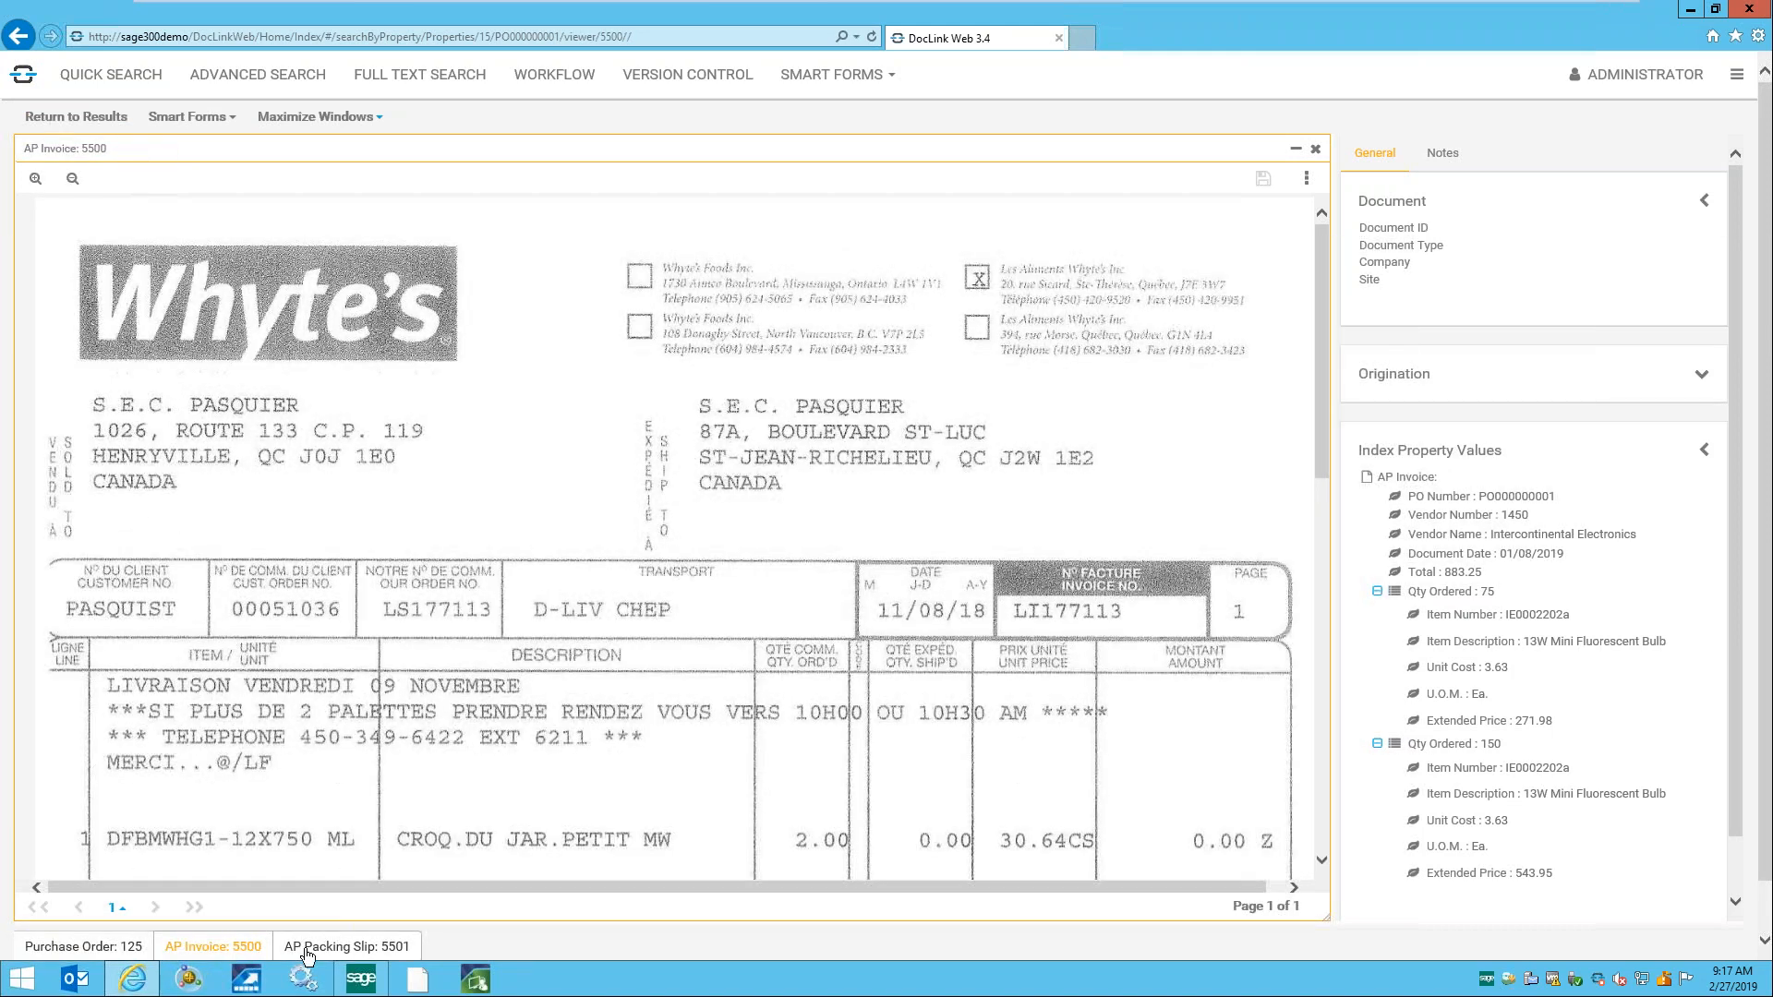
left_click(307, 951)
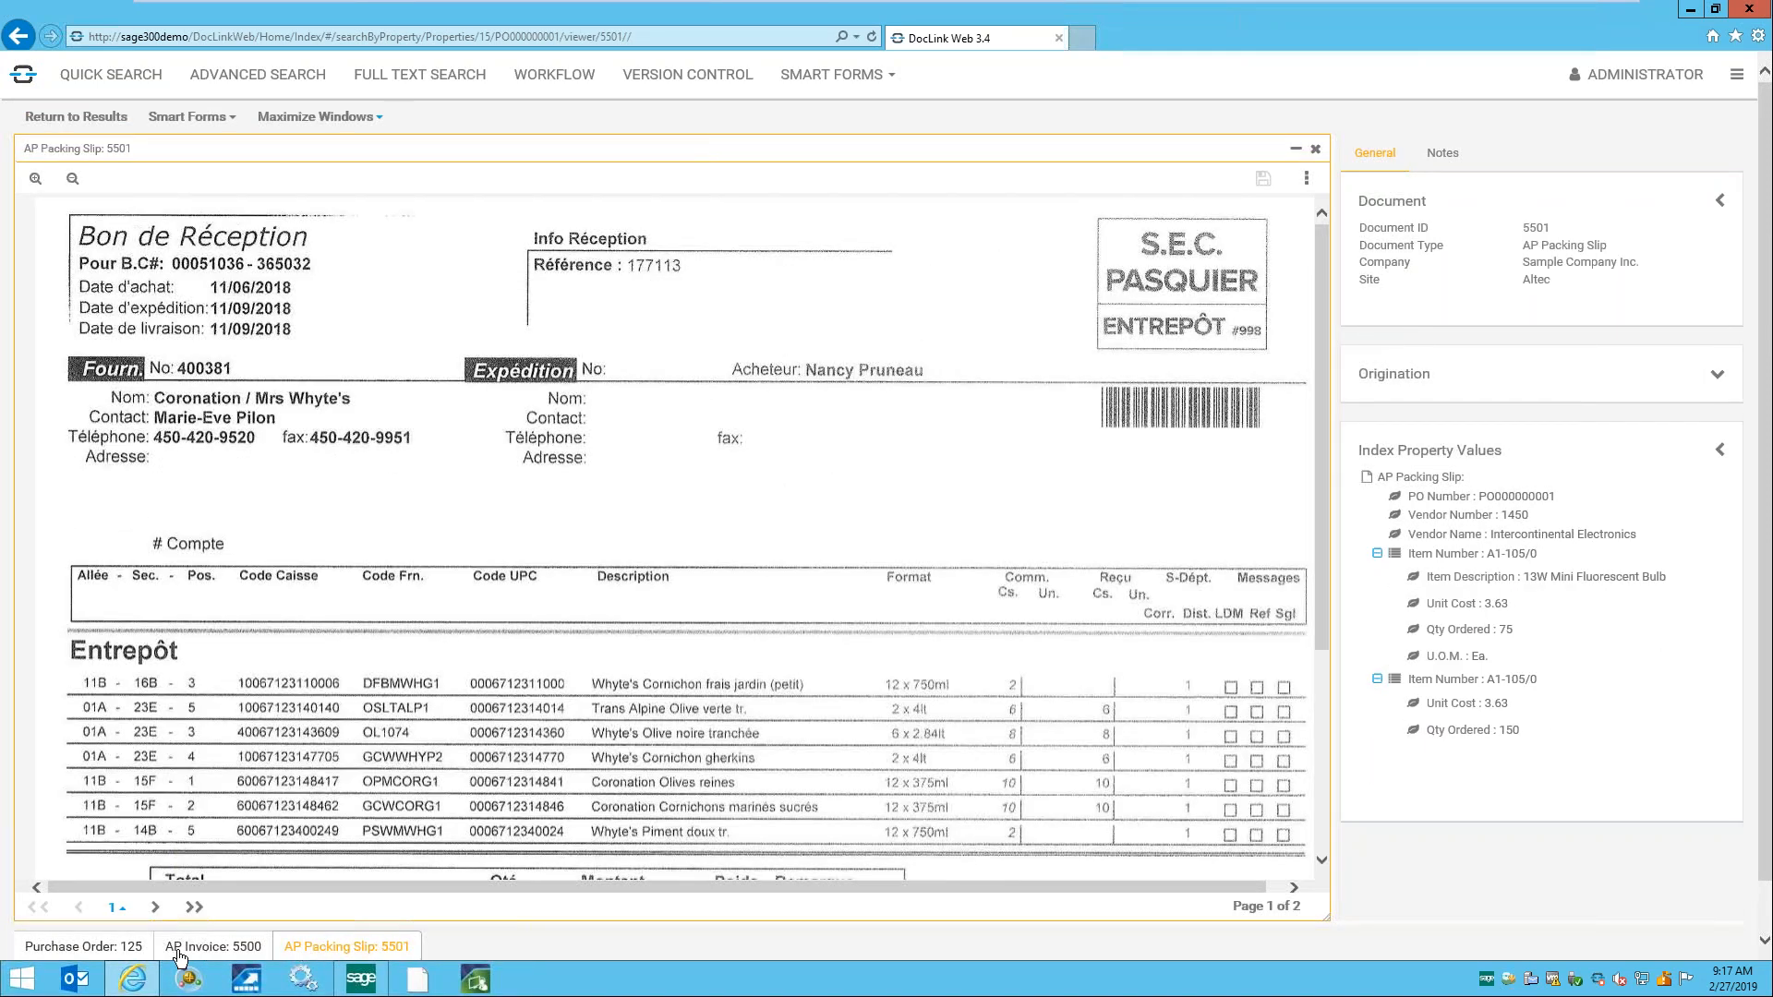
left_click(131, 949)
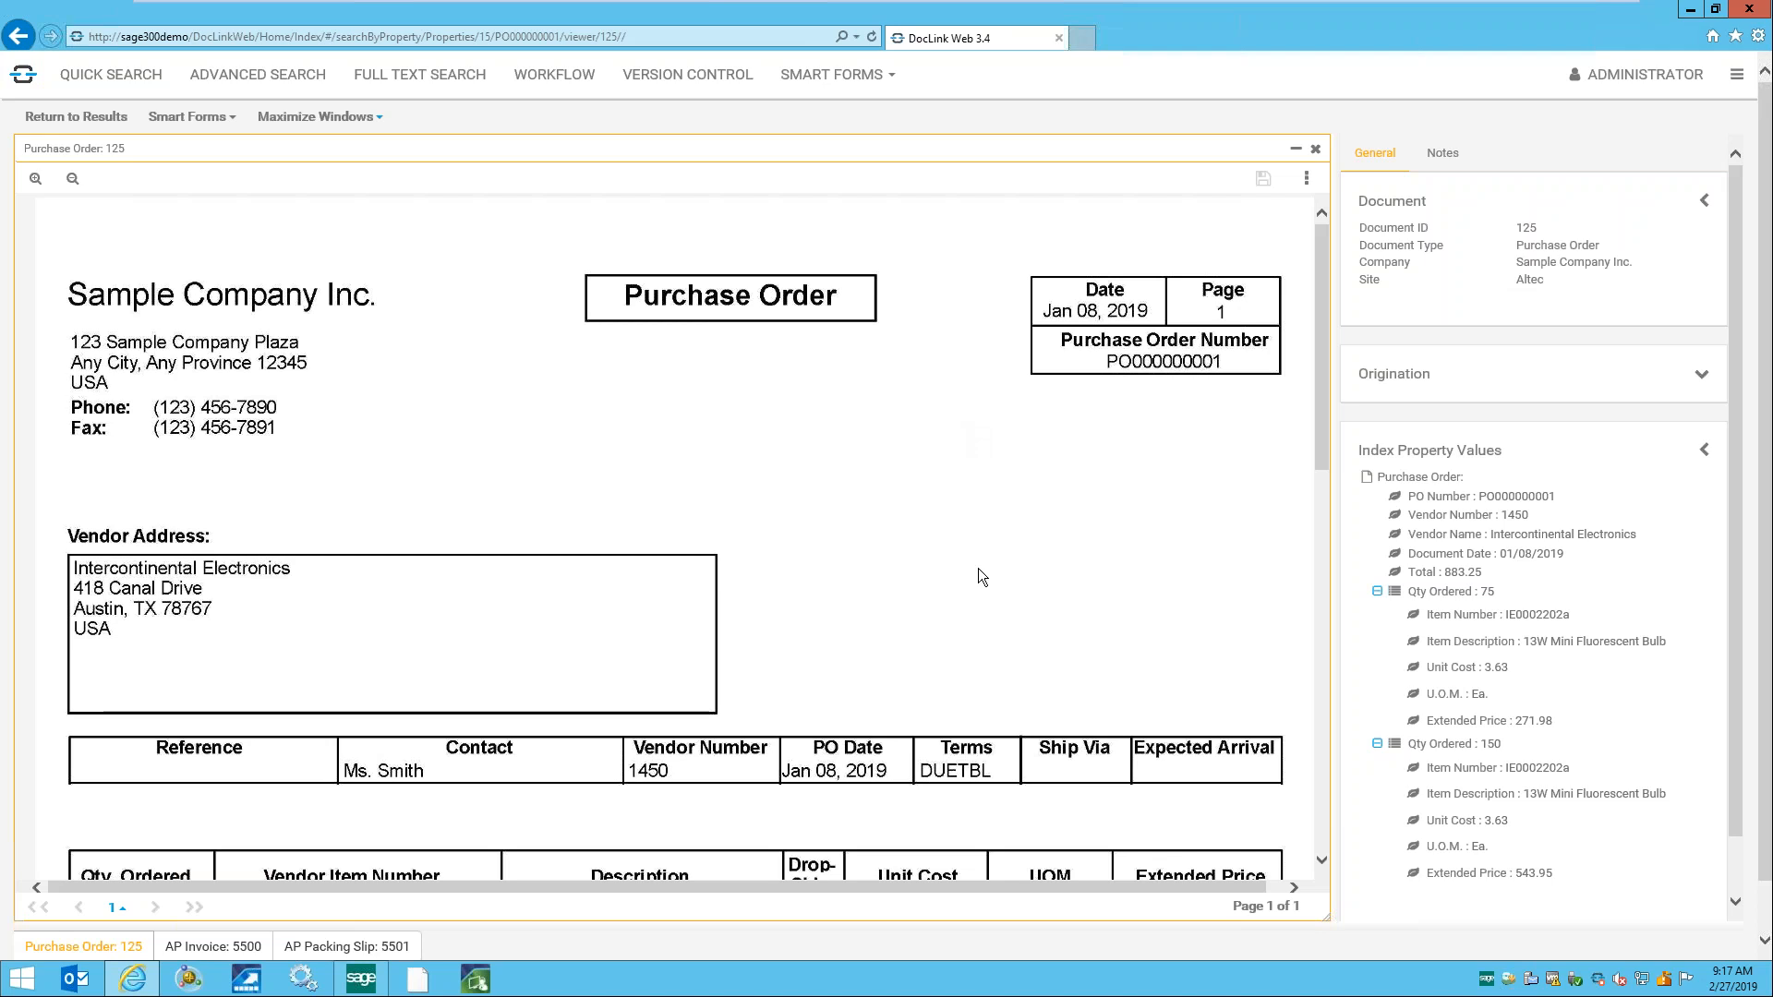
- Switch to the doc-link A/P Invoice Entry window and view the documents linked to the current invoice entry
left_click(1694, 12)
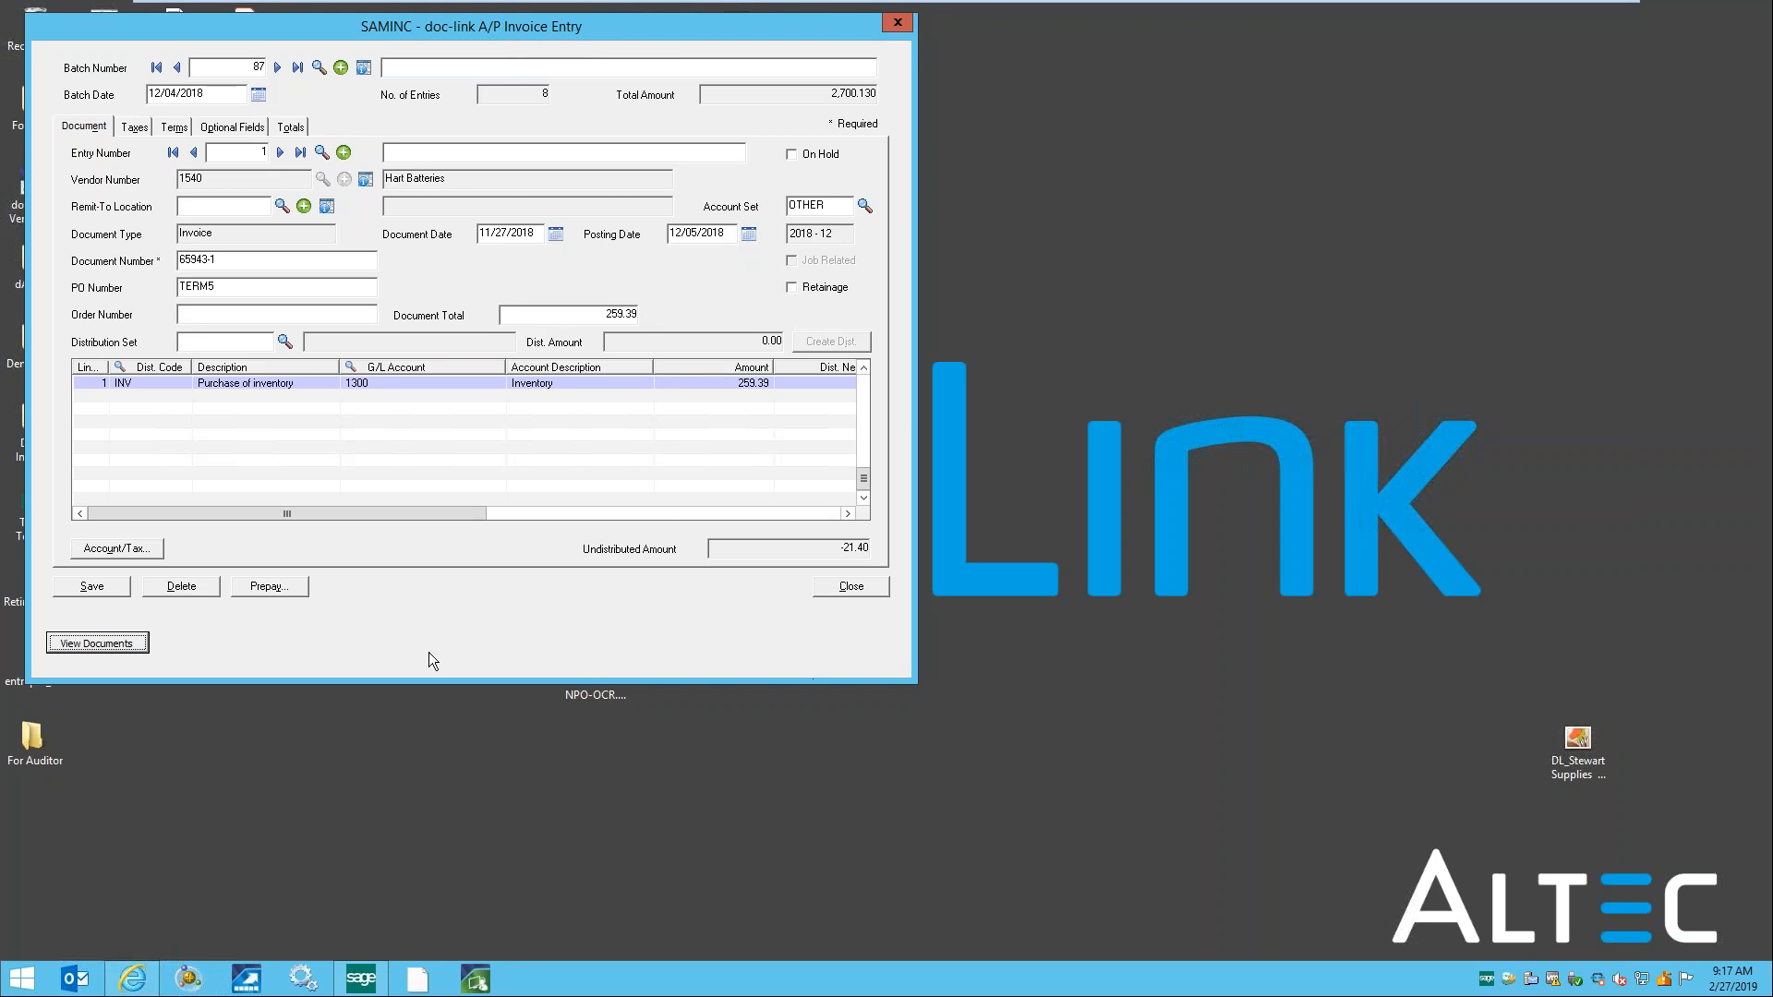
left_click(98, 646)
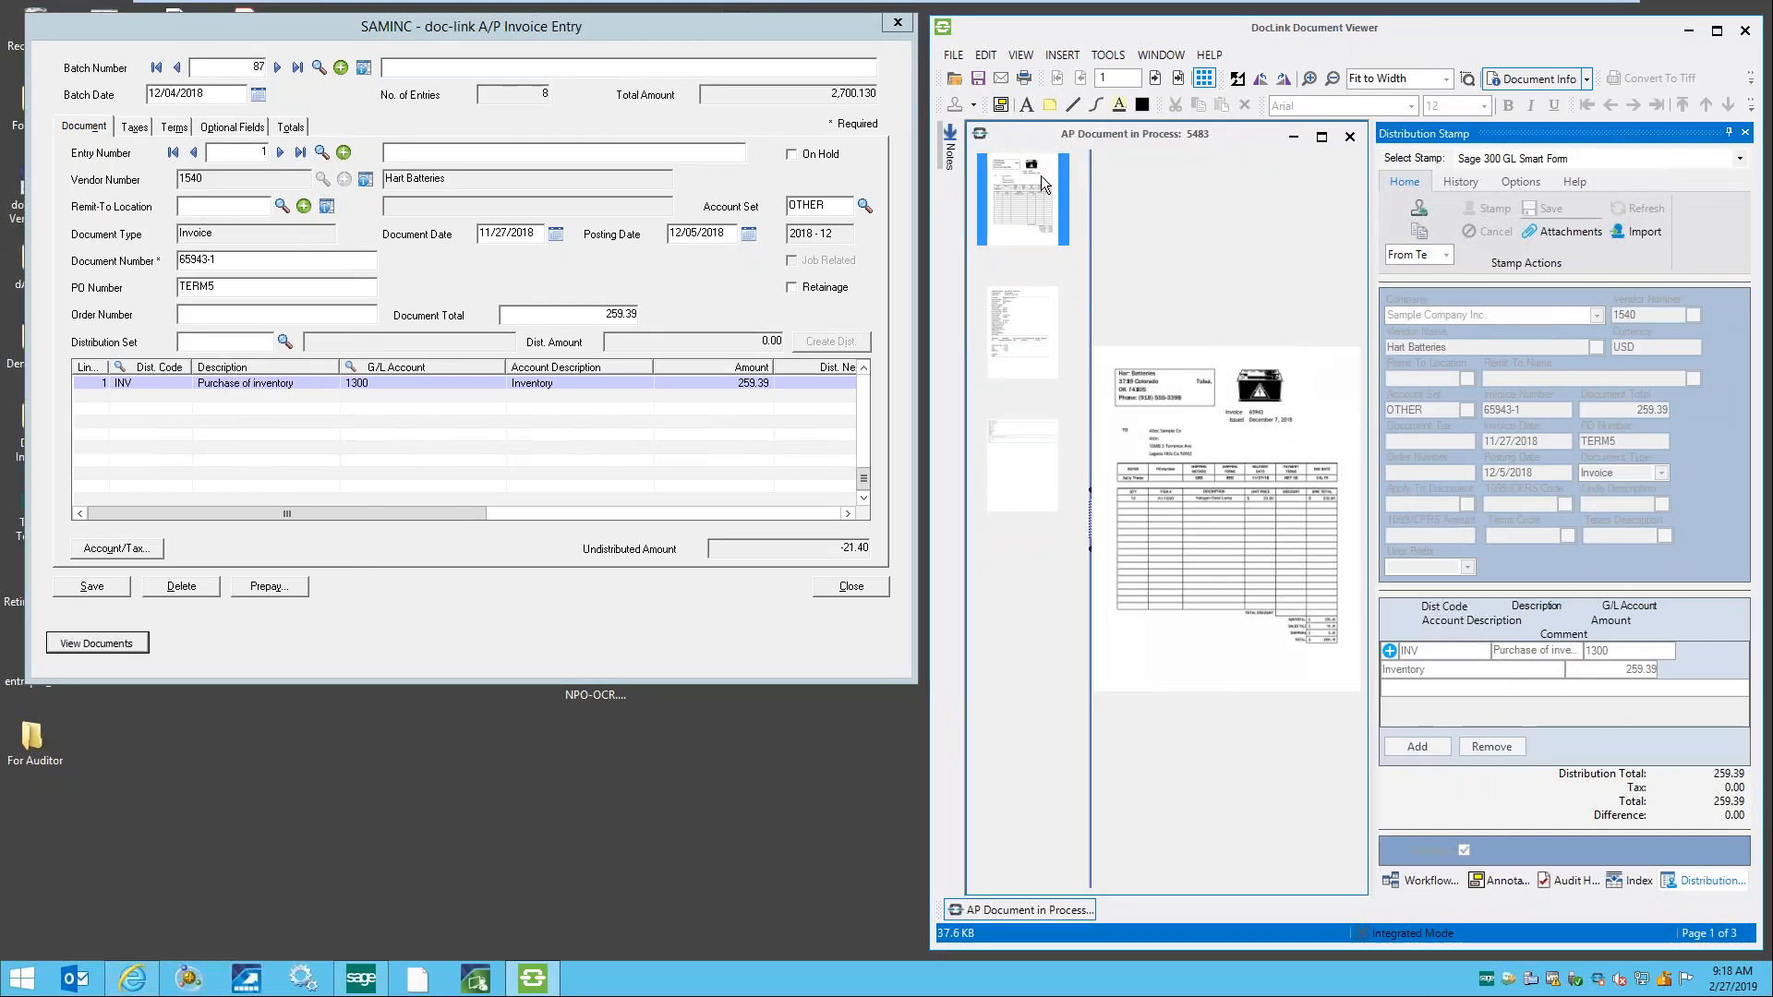
left_click(950, 146)
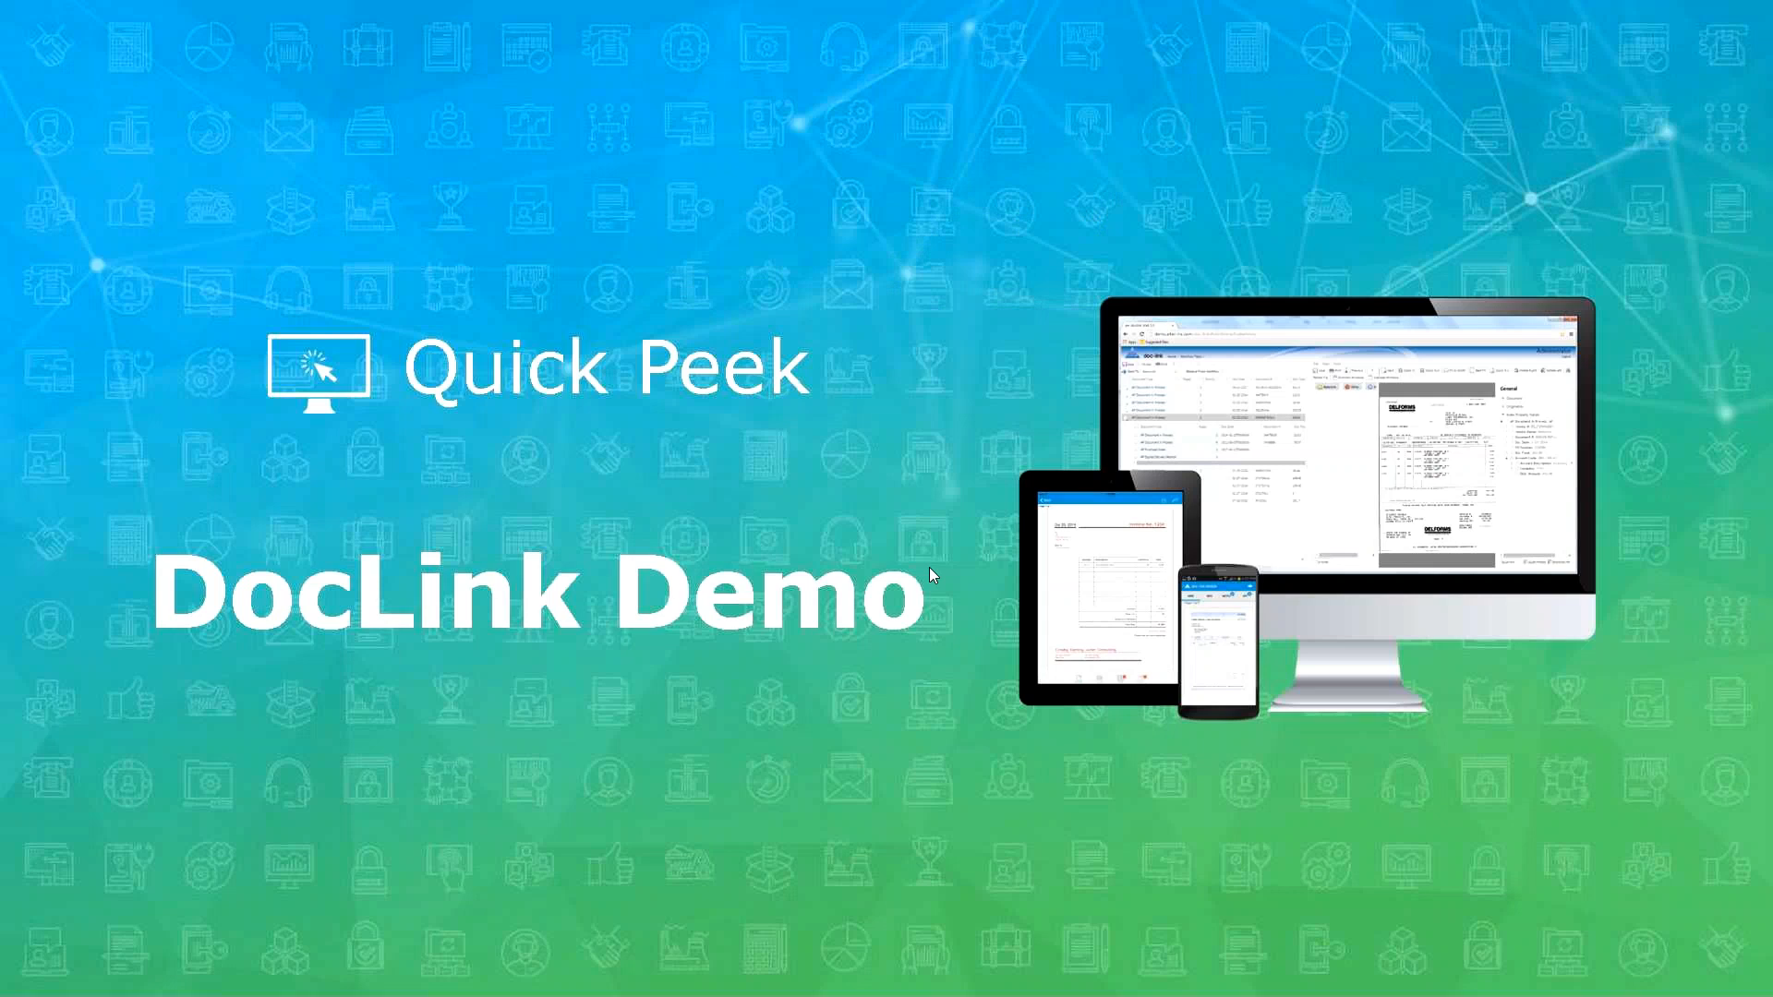
key("Right")
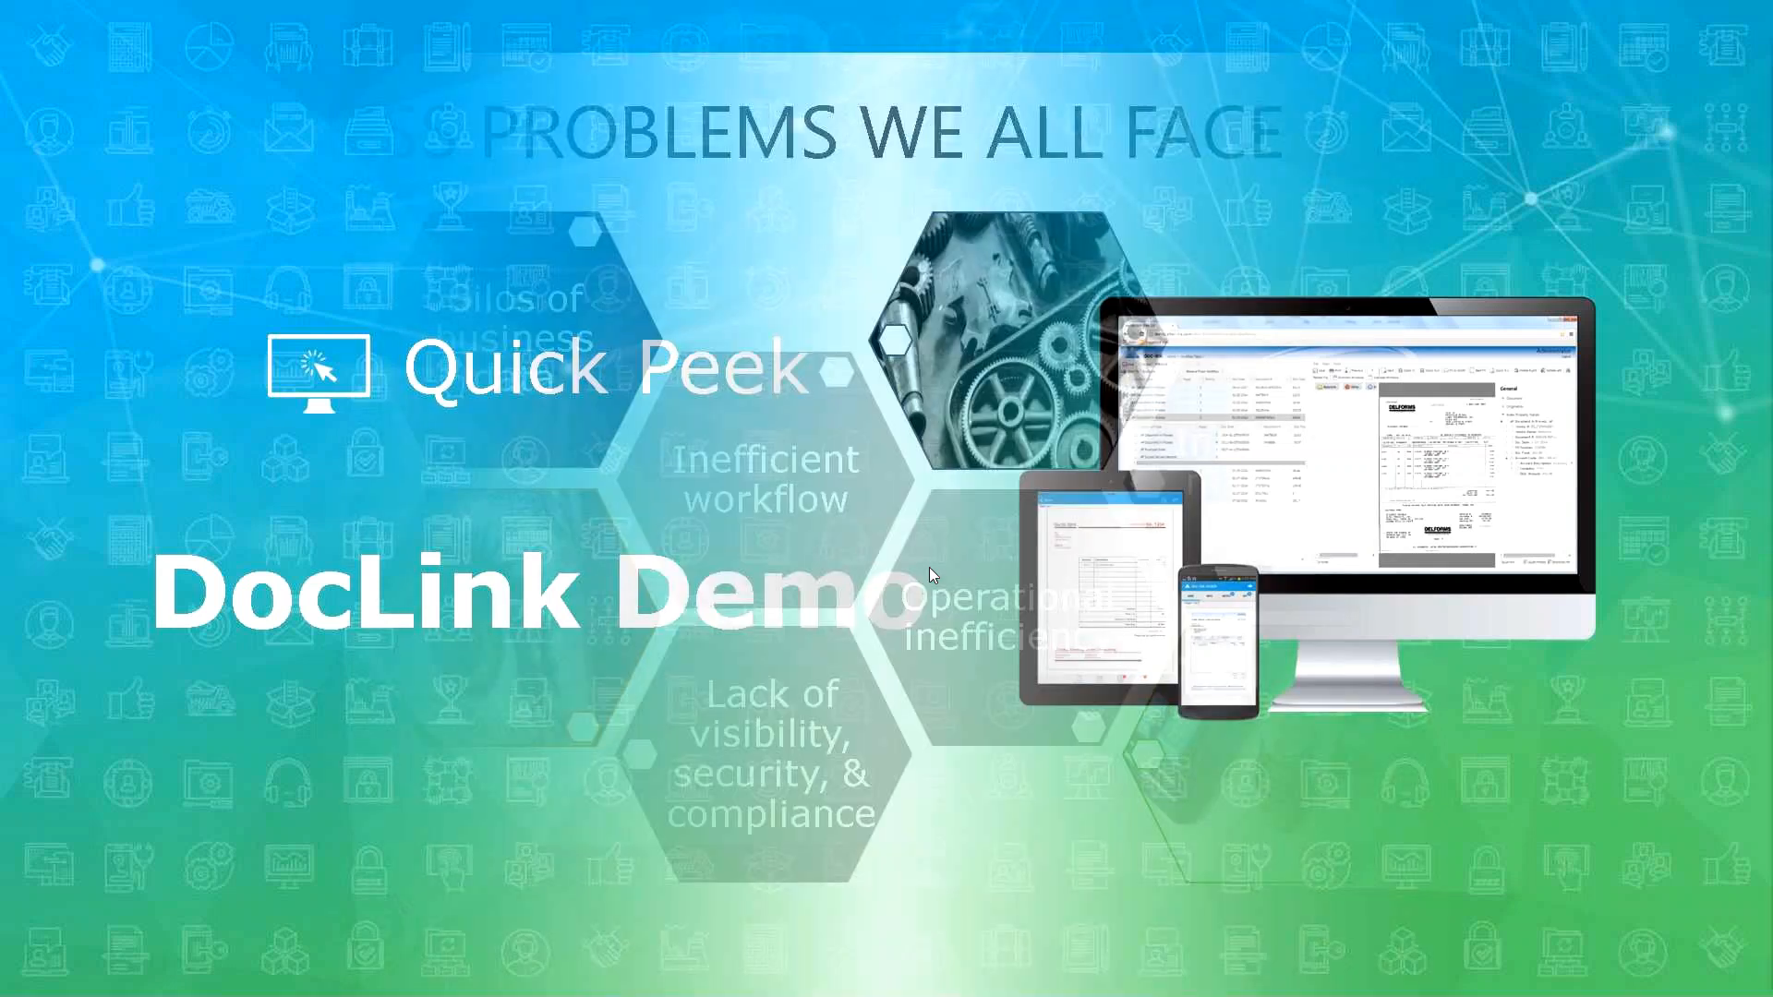
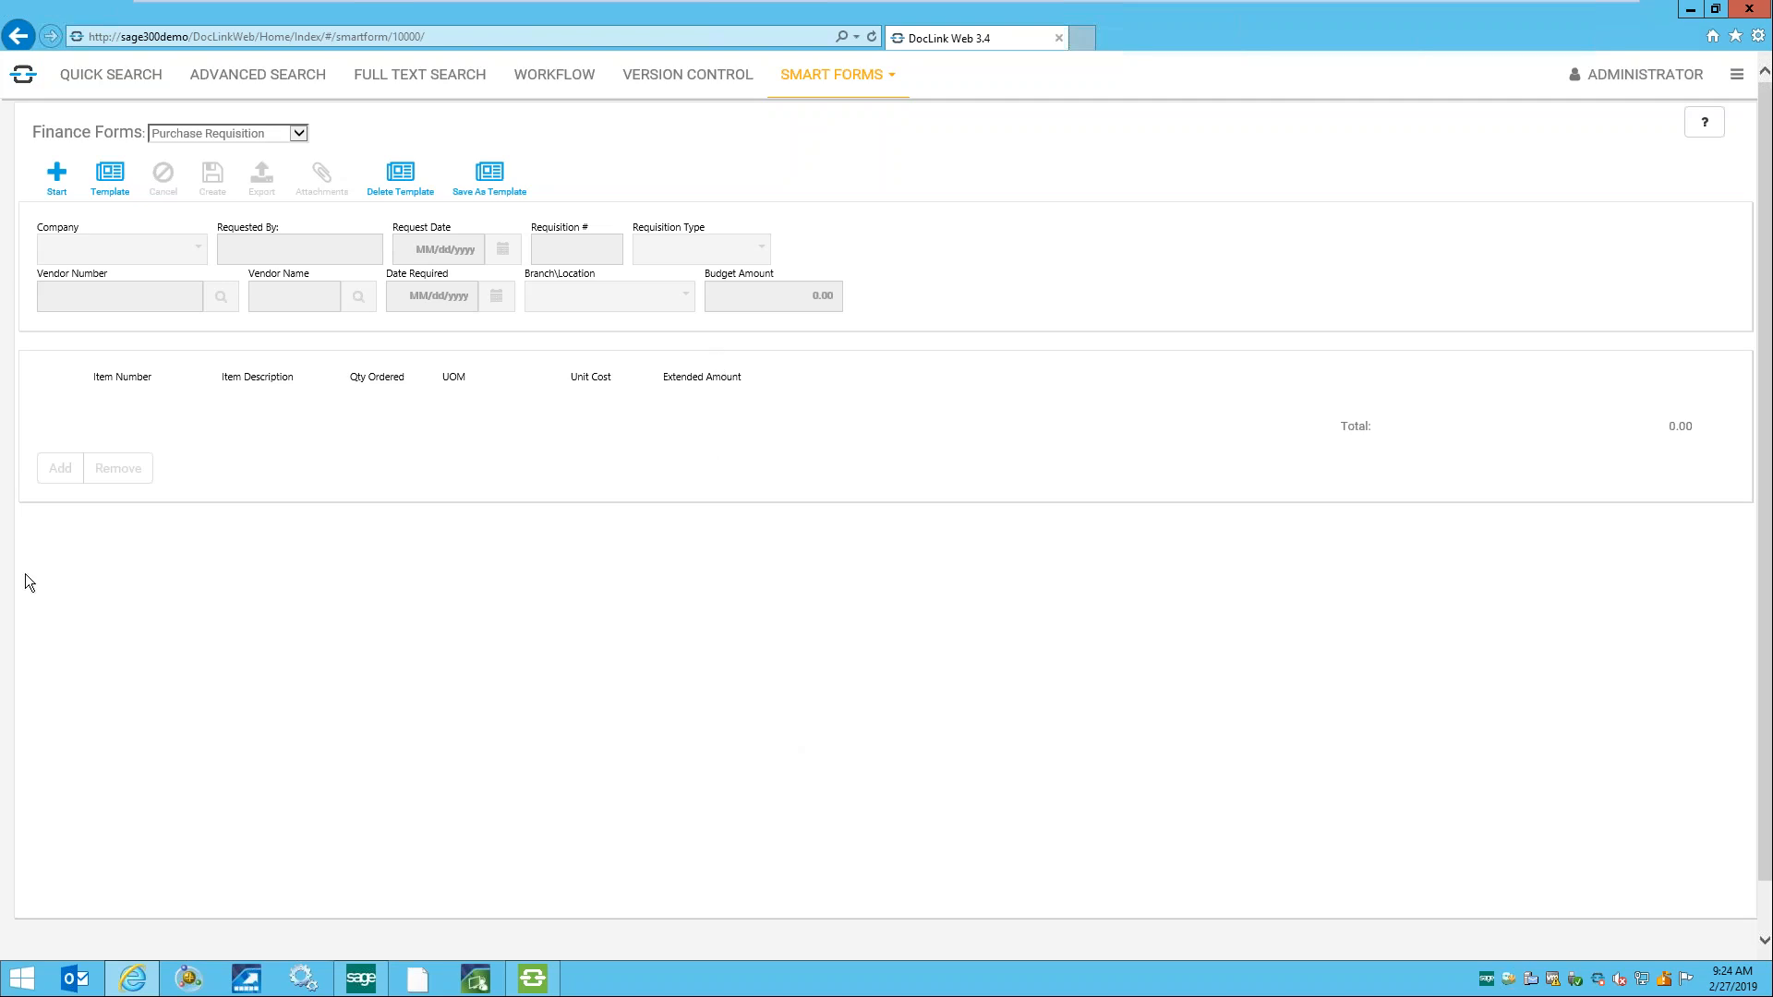
- Keep Purchase Requisition as the finance form and start a new requisition from a template
left_click(298, 134)
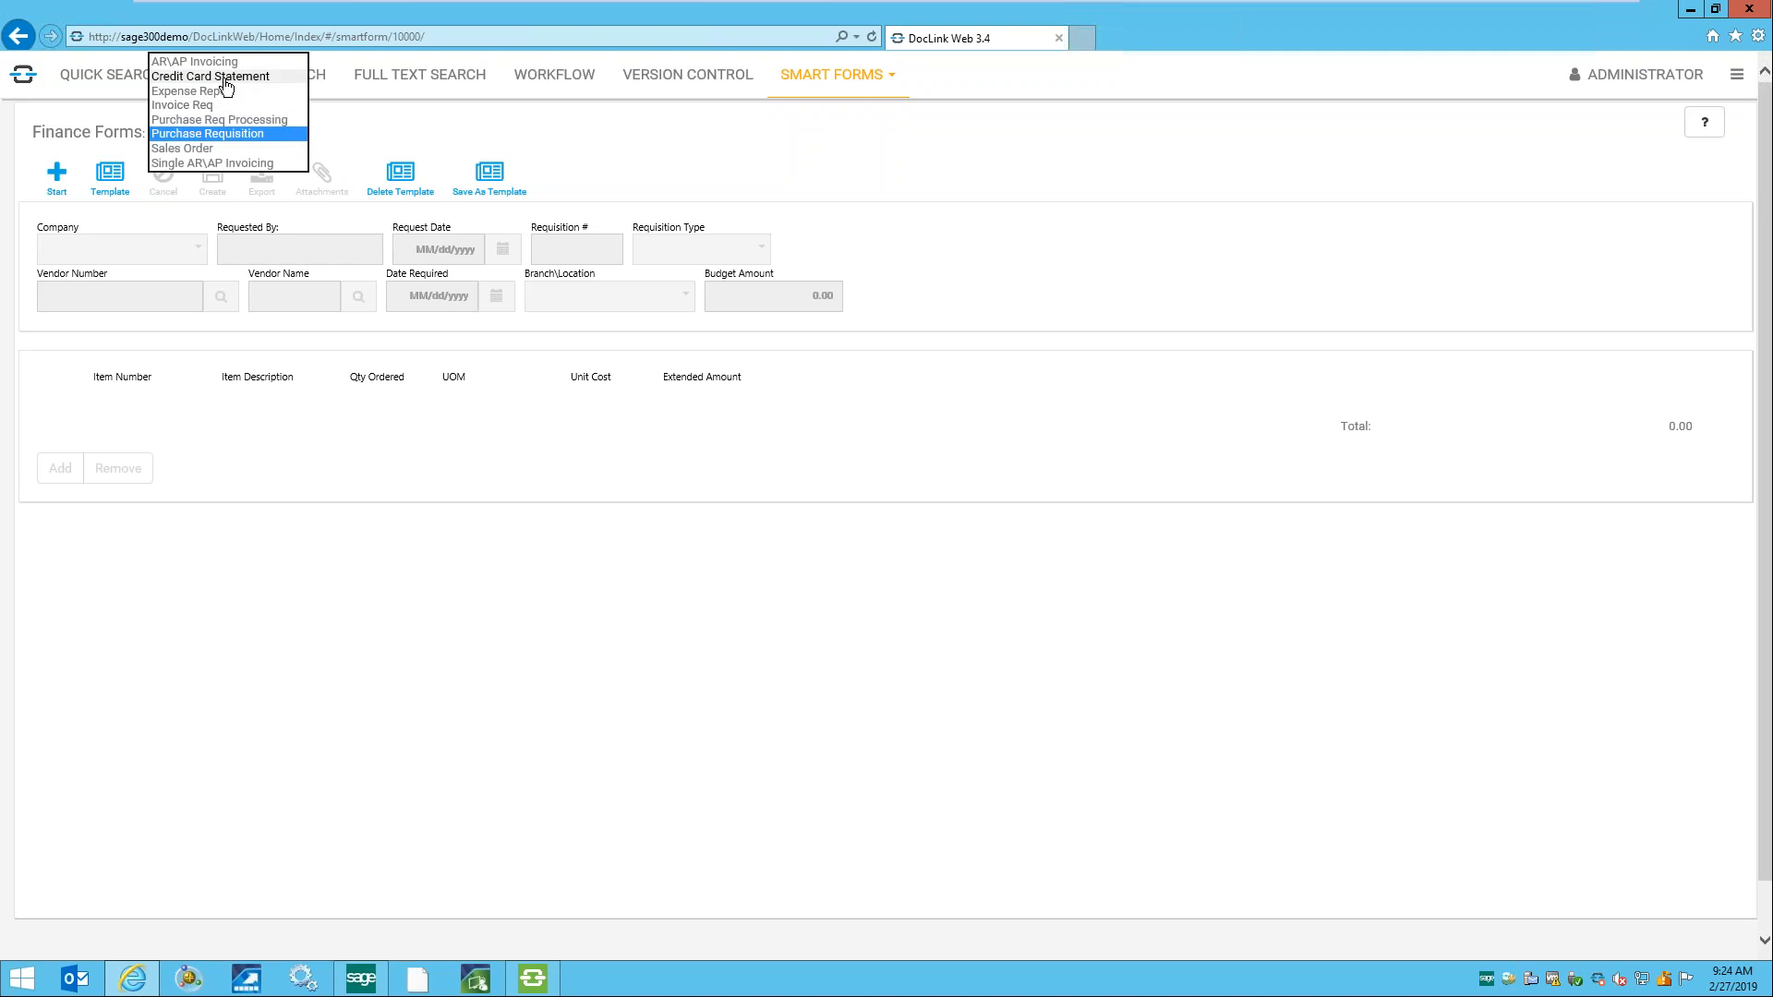
left_click(223, 133)
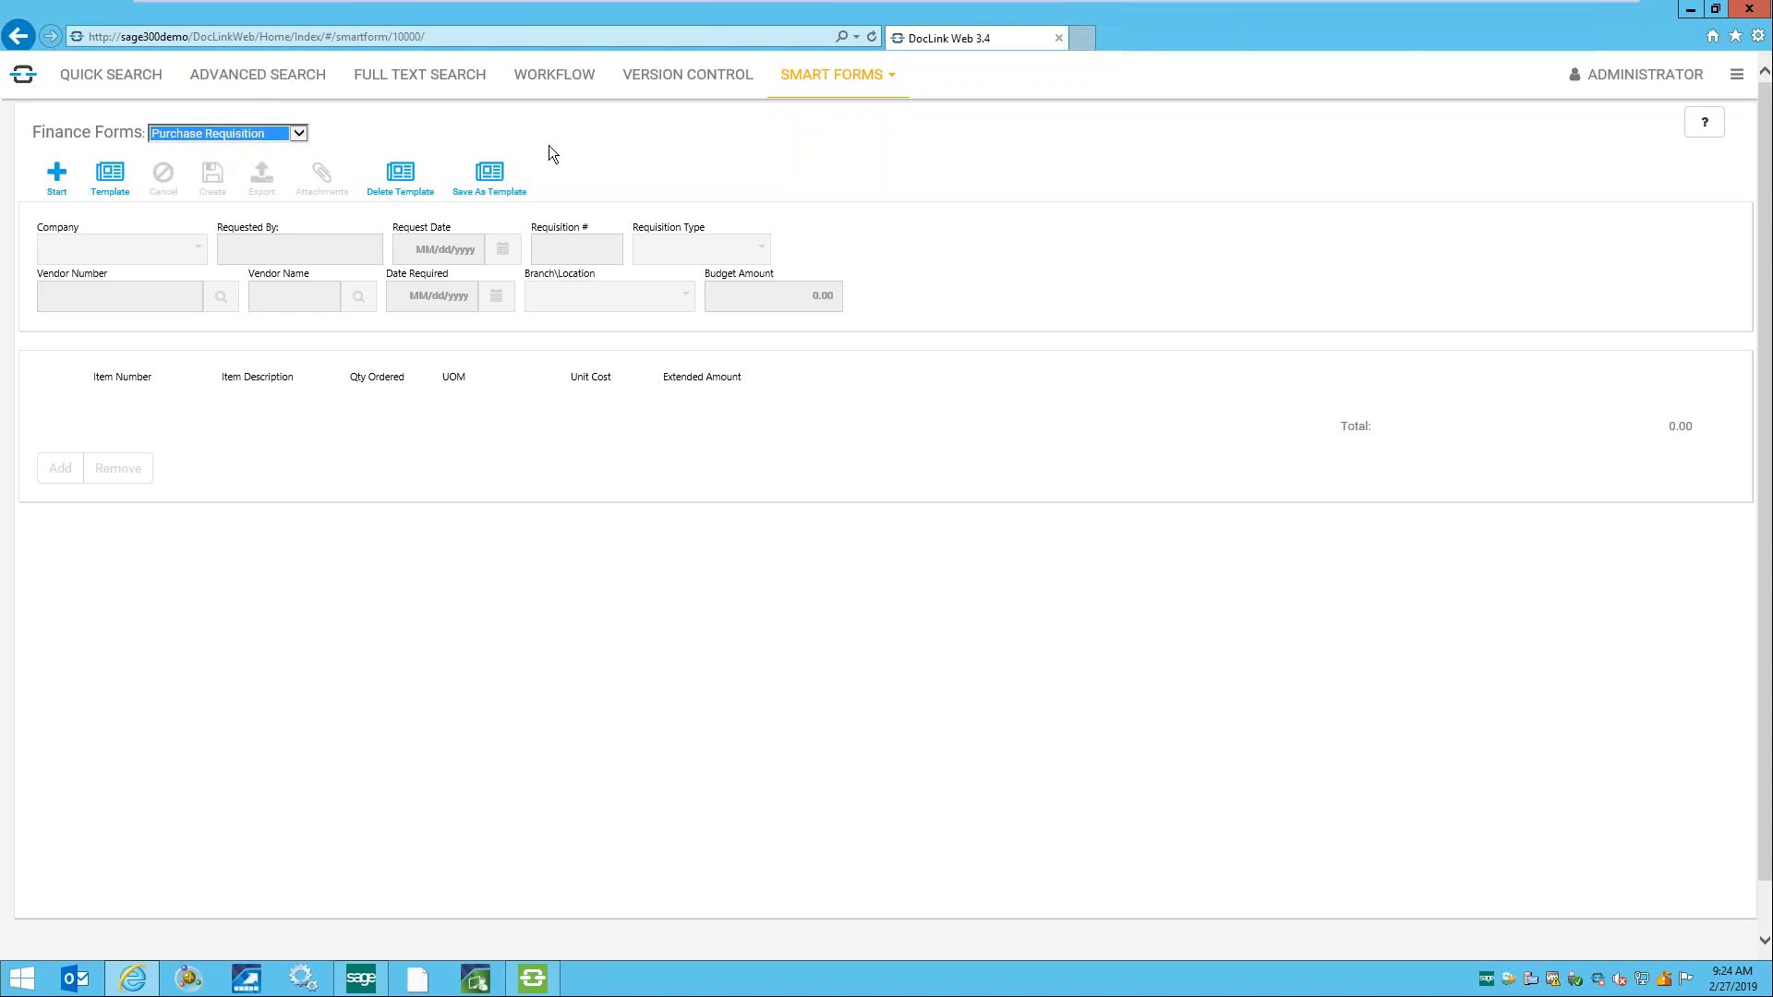
left_click(683, 148)
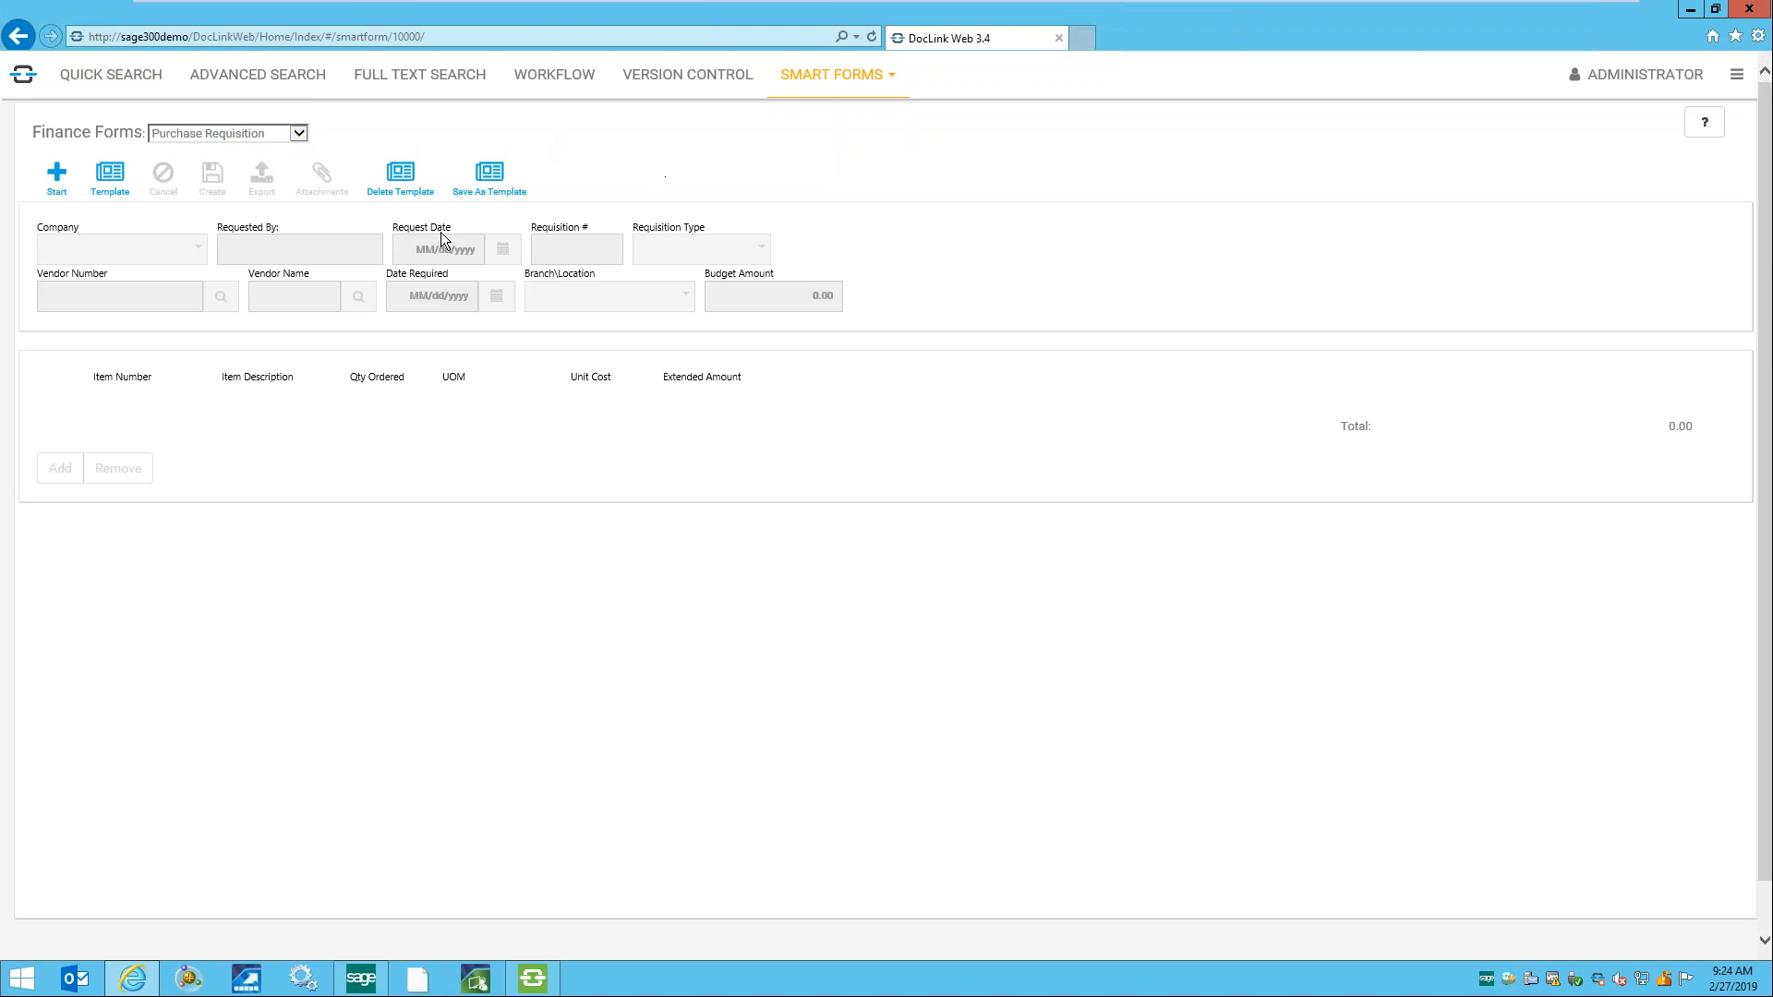
left_click(118, 191)
left_click(121, 221)
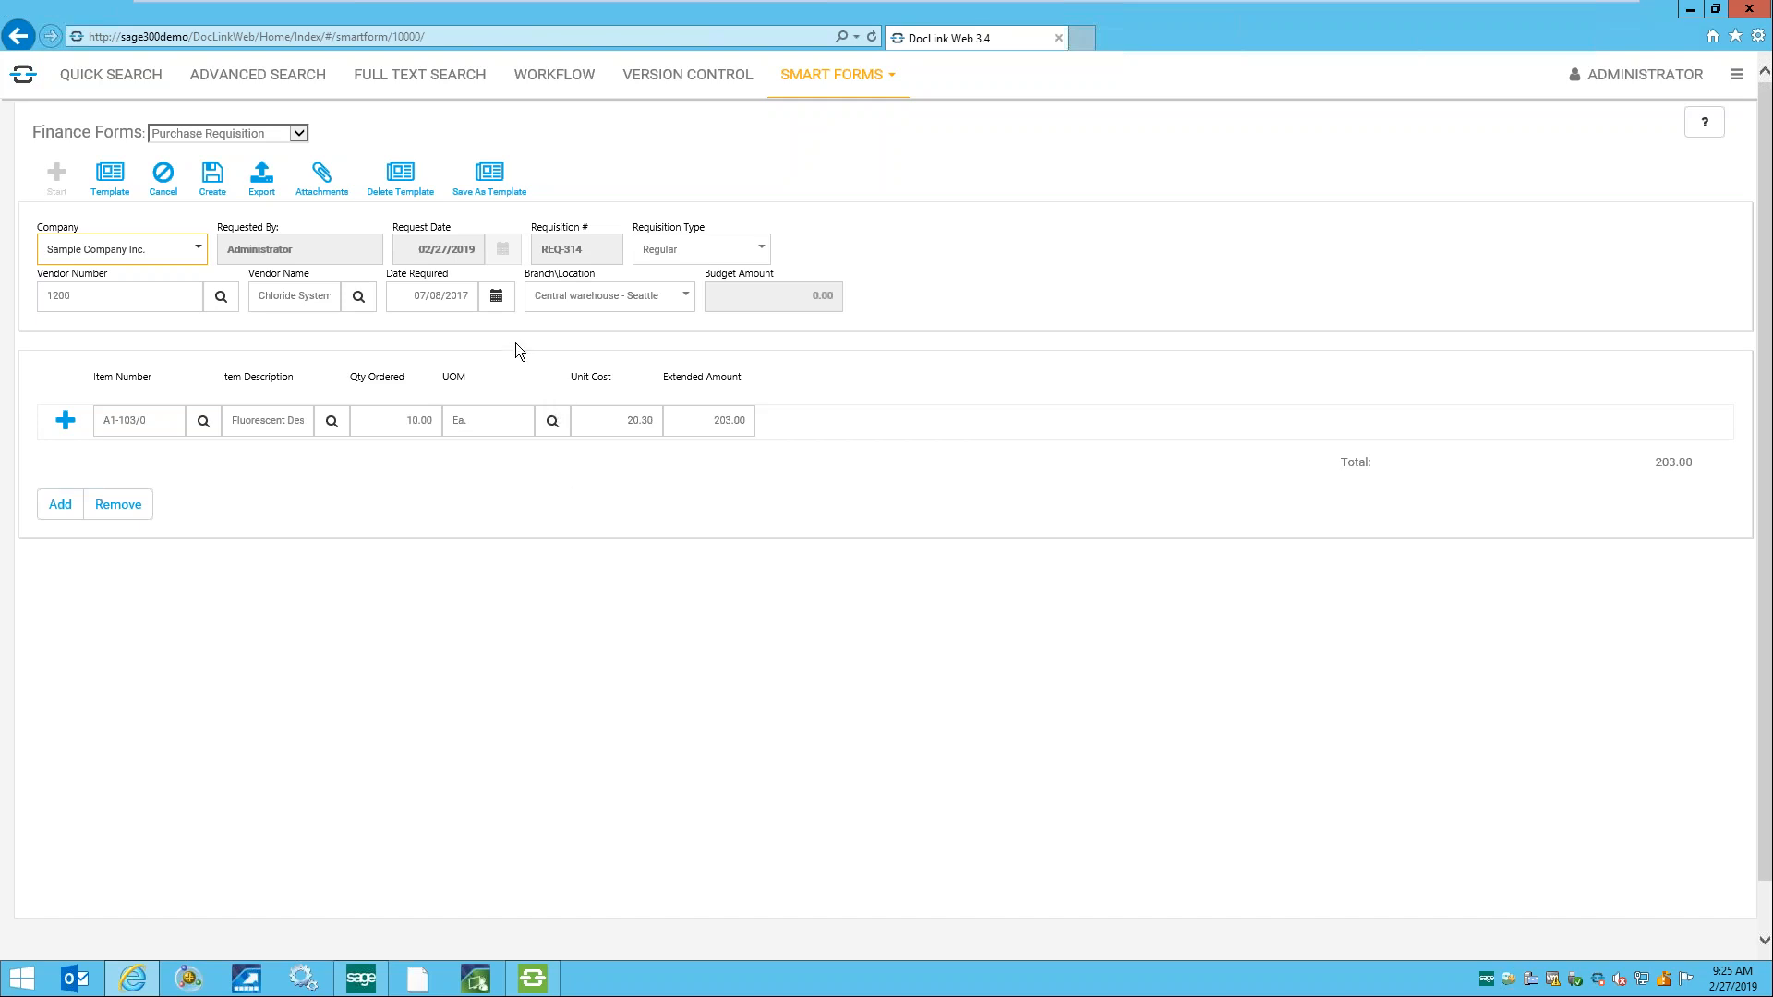
- Check the requisition's company options and its vendor and item lookups, leaving the template values in place
left_click(185, 250)
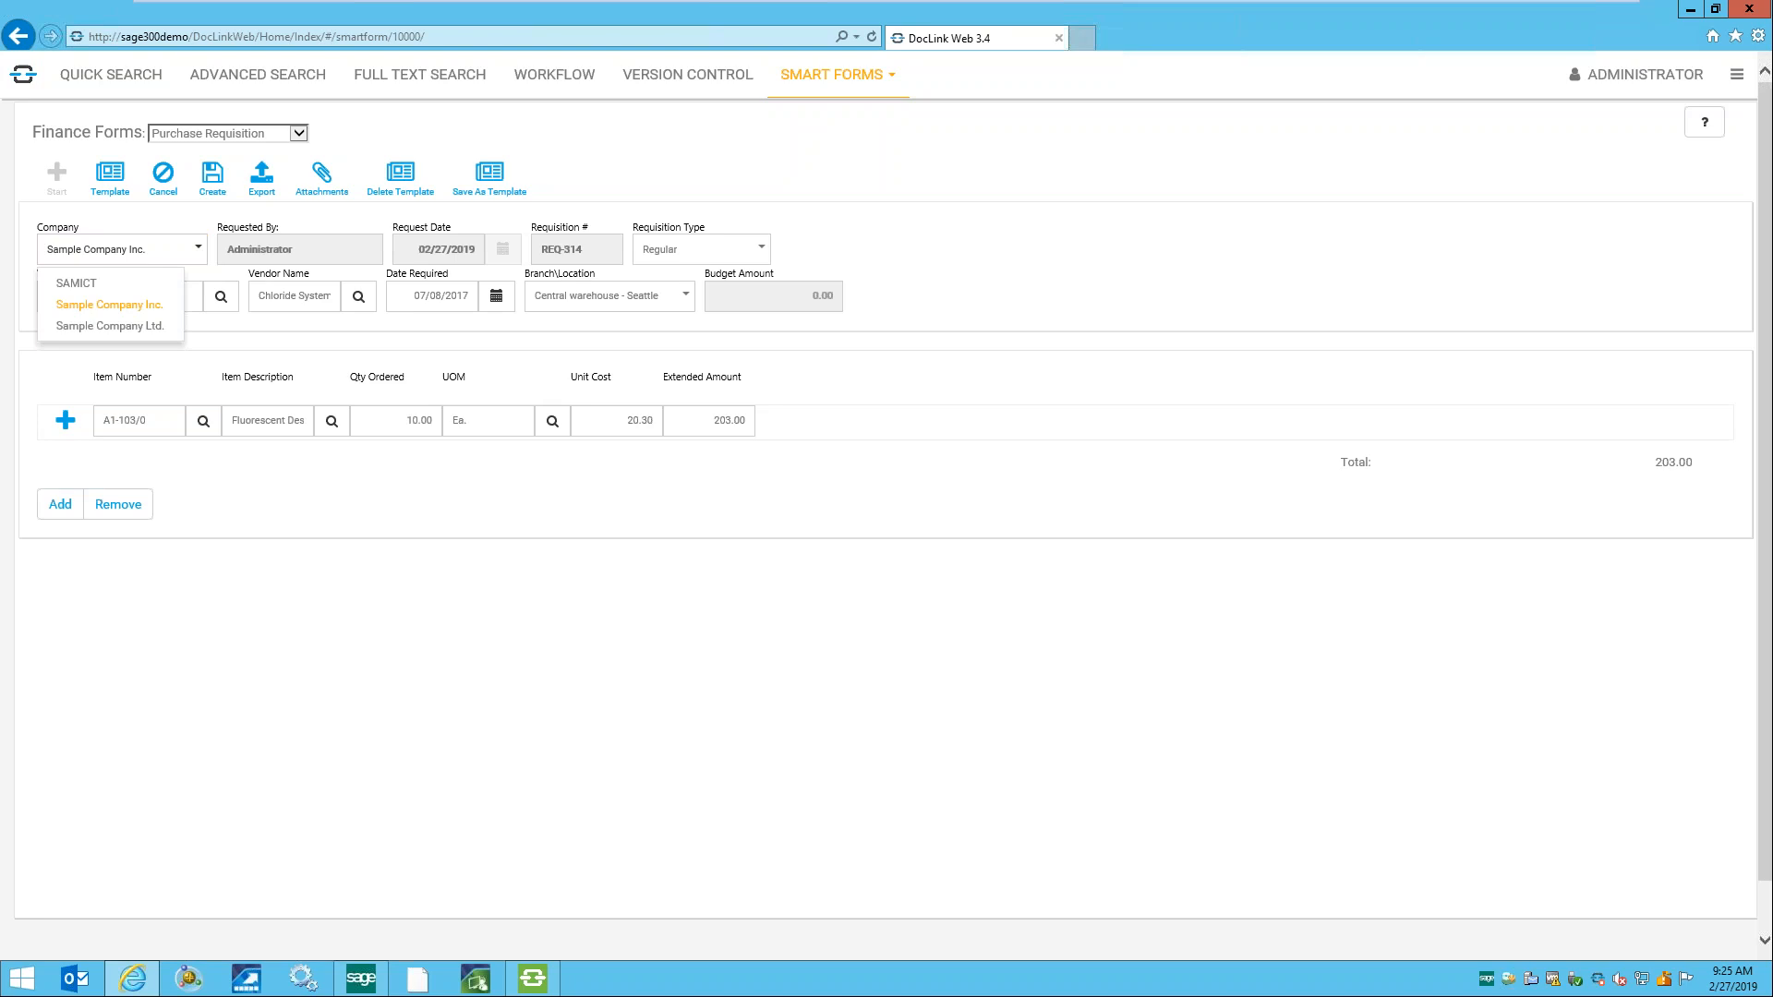
left_click(225, 314)
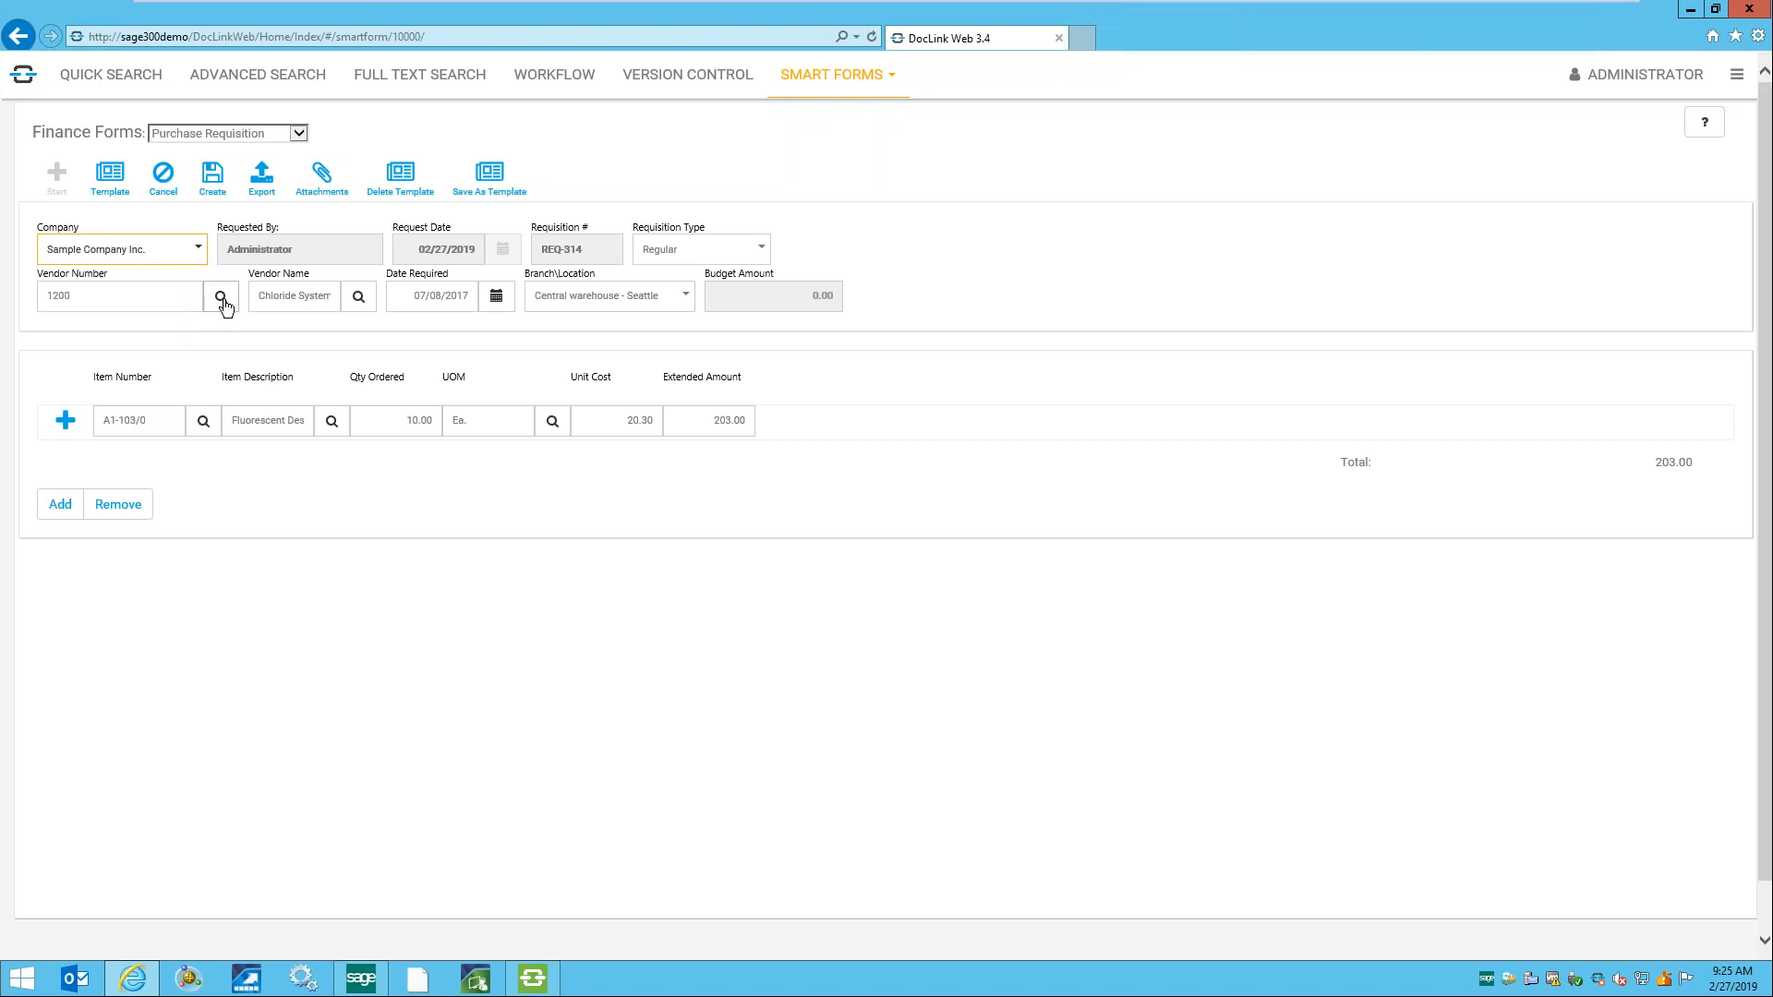
left_click(223, 299)
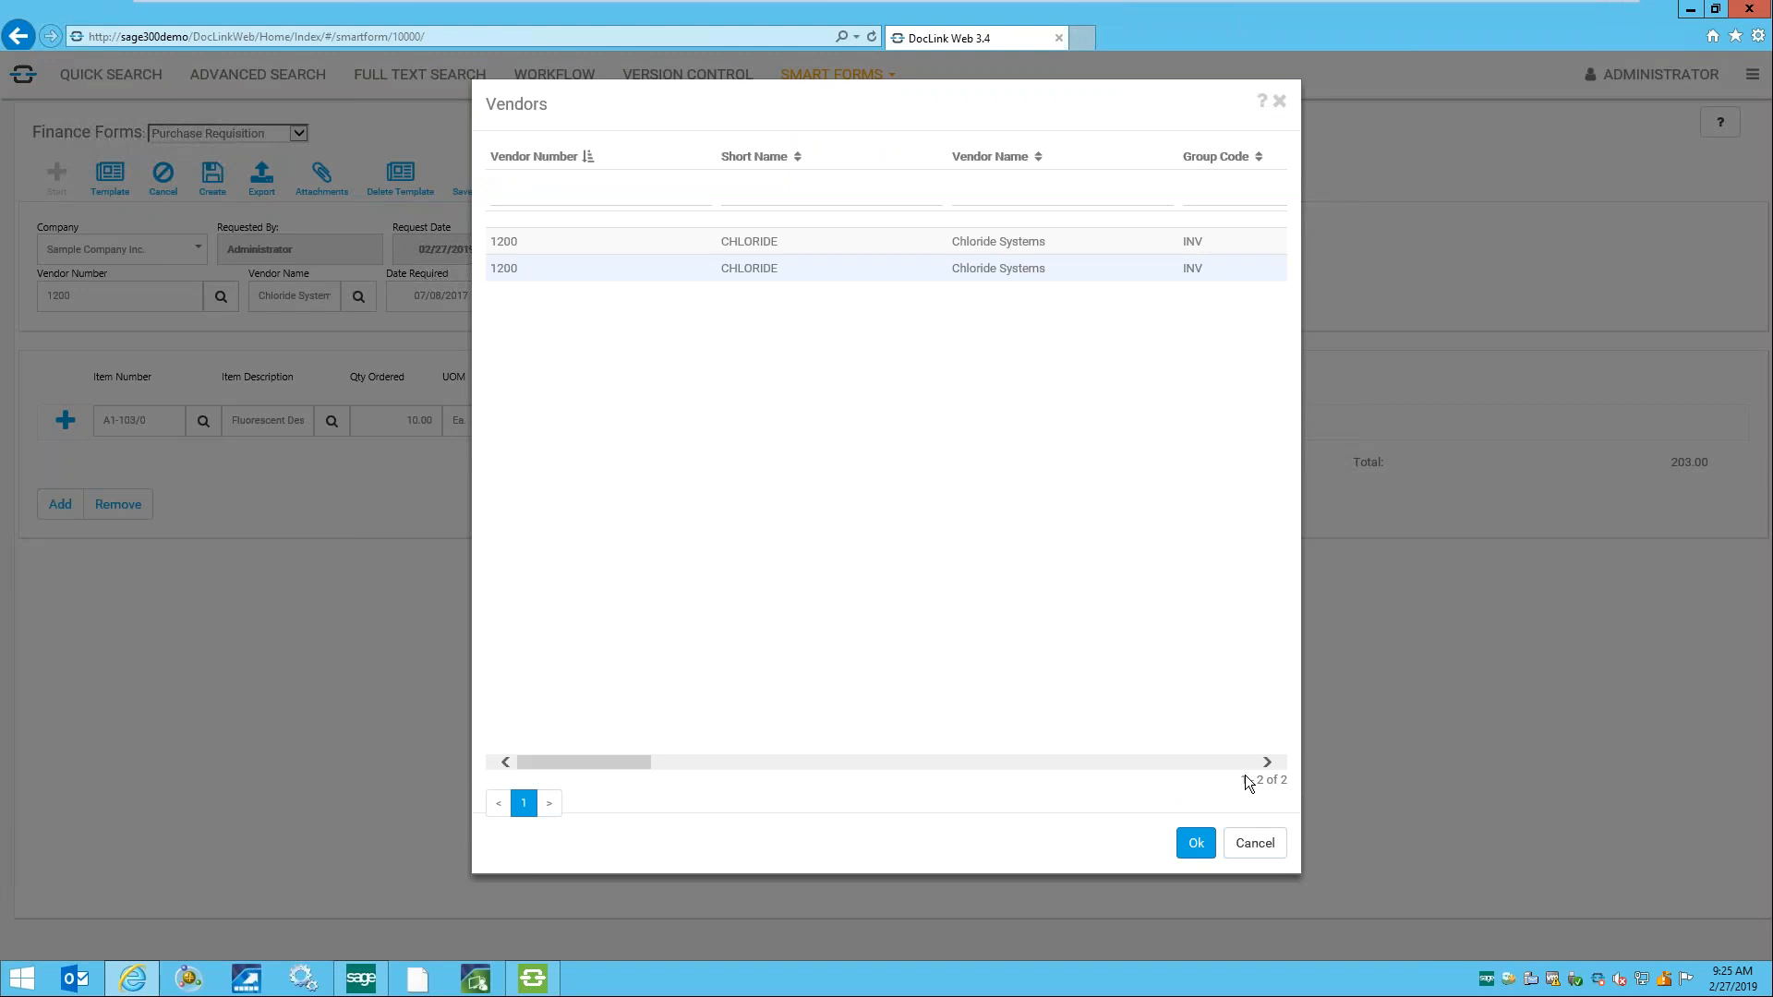
left_click(1255, 843)
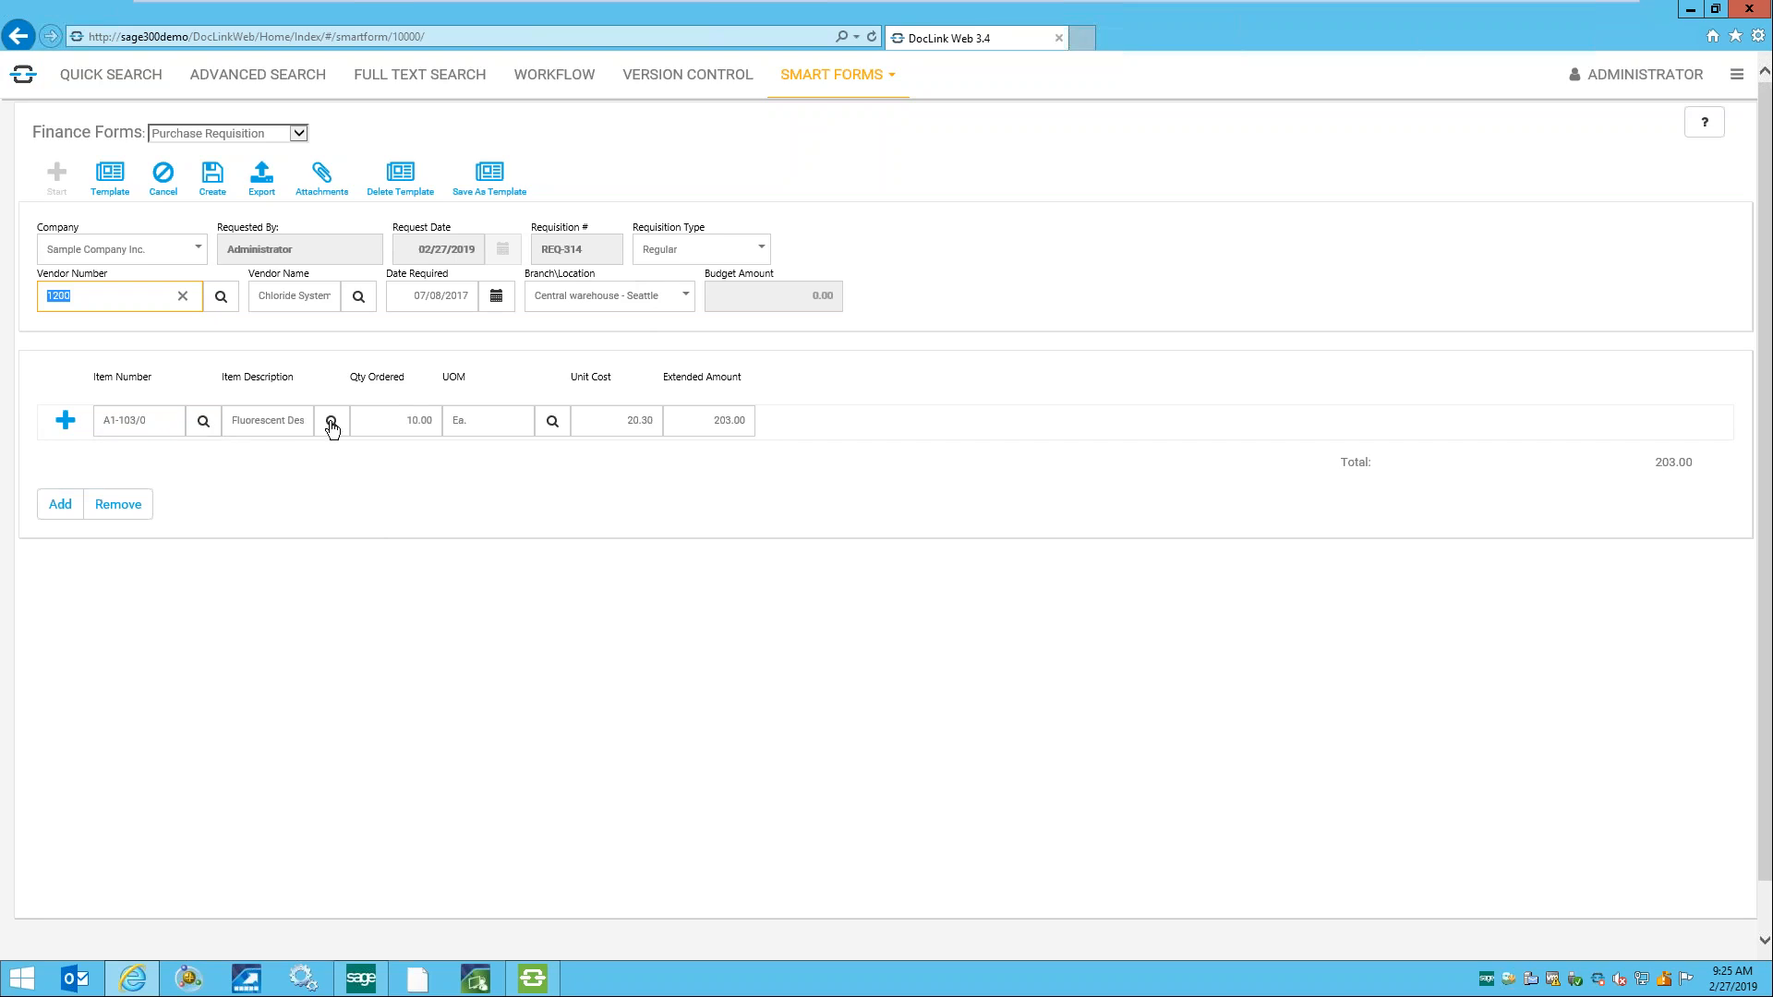
left_click(203, 421)
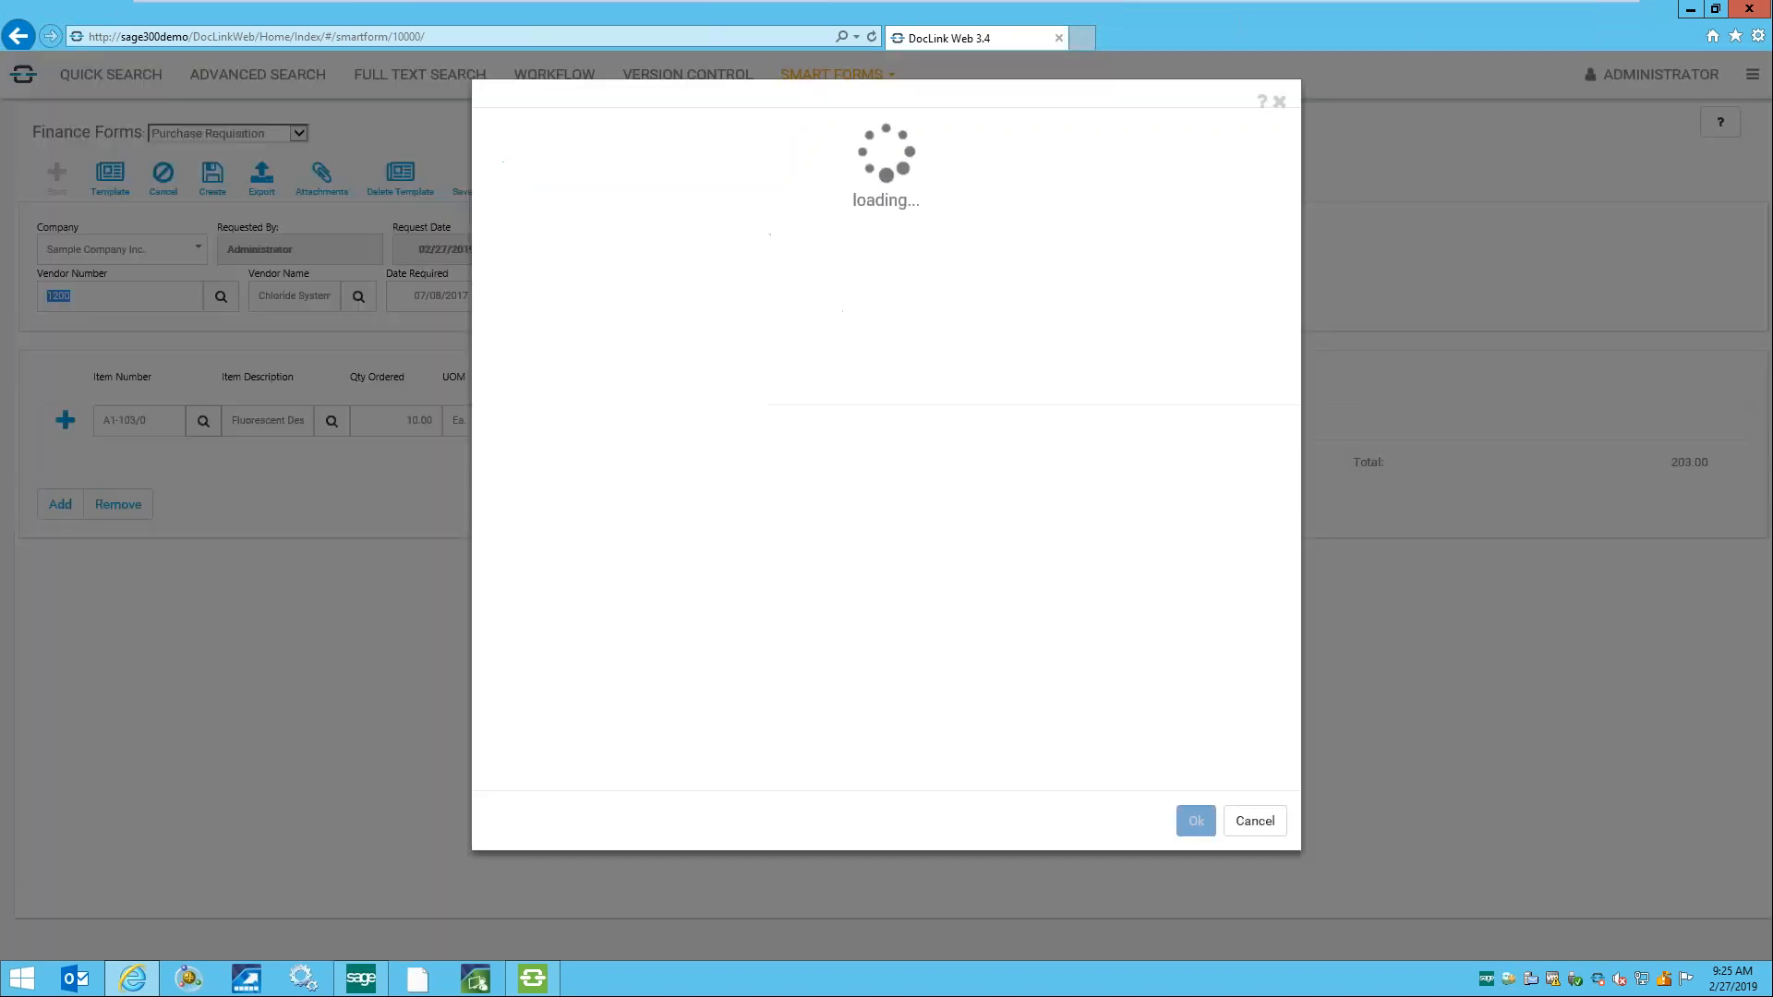
left_click(1261, 822)
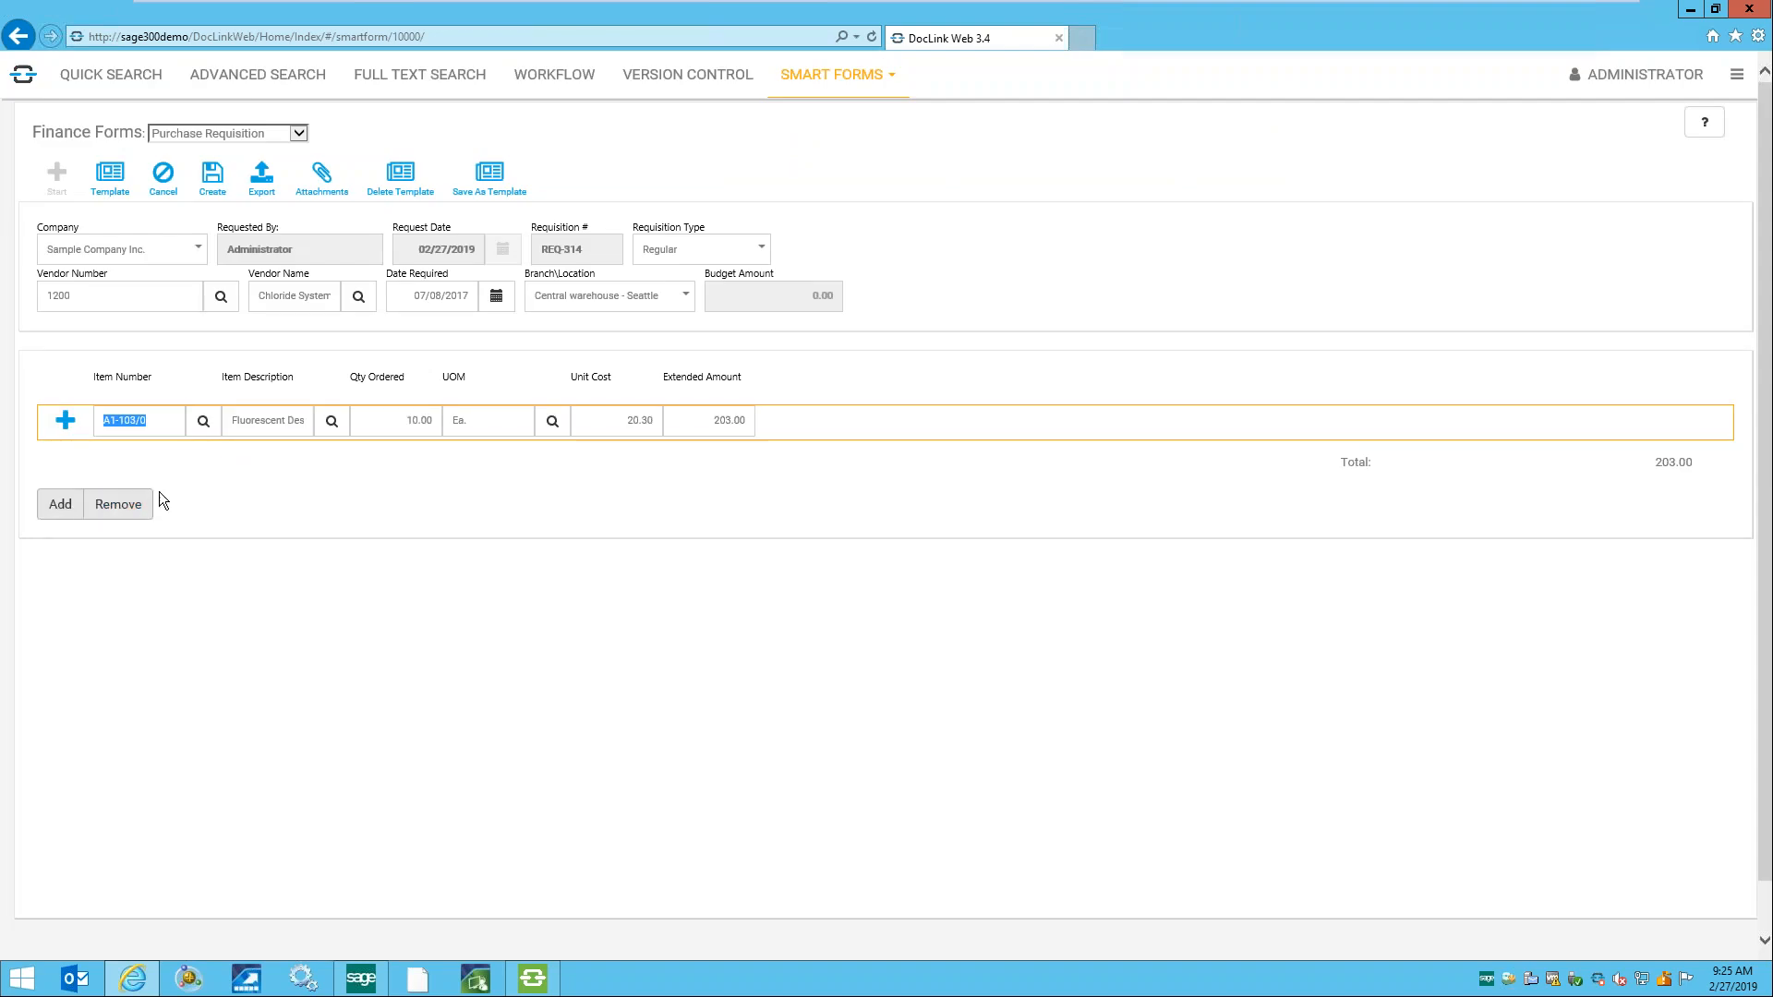
- Add a second requisition line for item A1-105/0 with a unit cost of 100.00
left_click(203, 456)
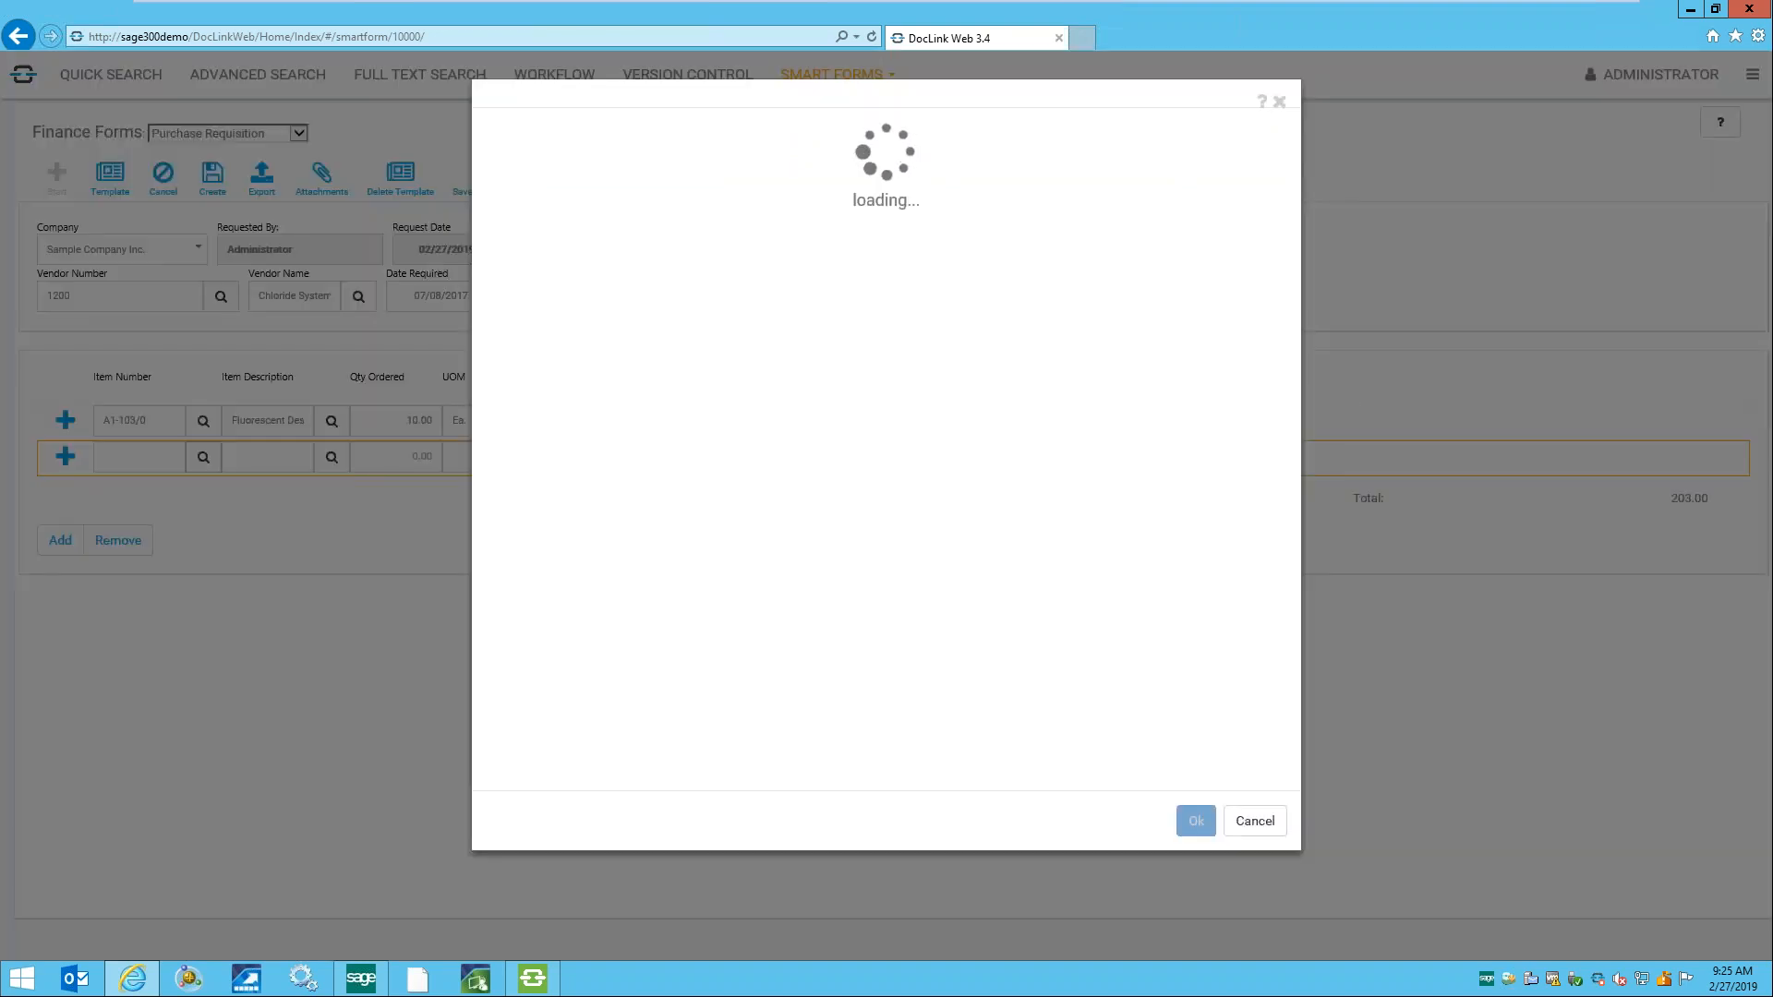
double_click(776, 247)
left_click(628, 460)
type("100.0")
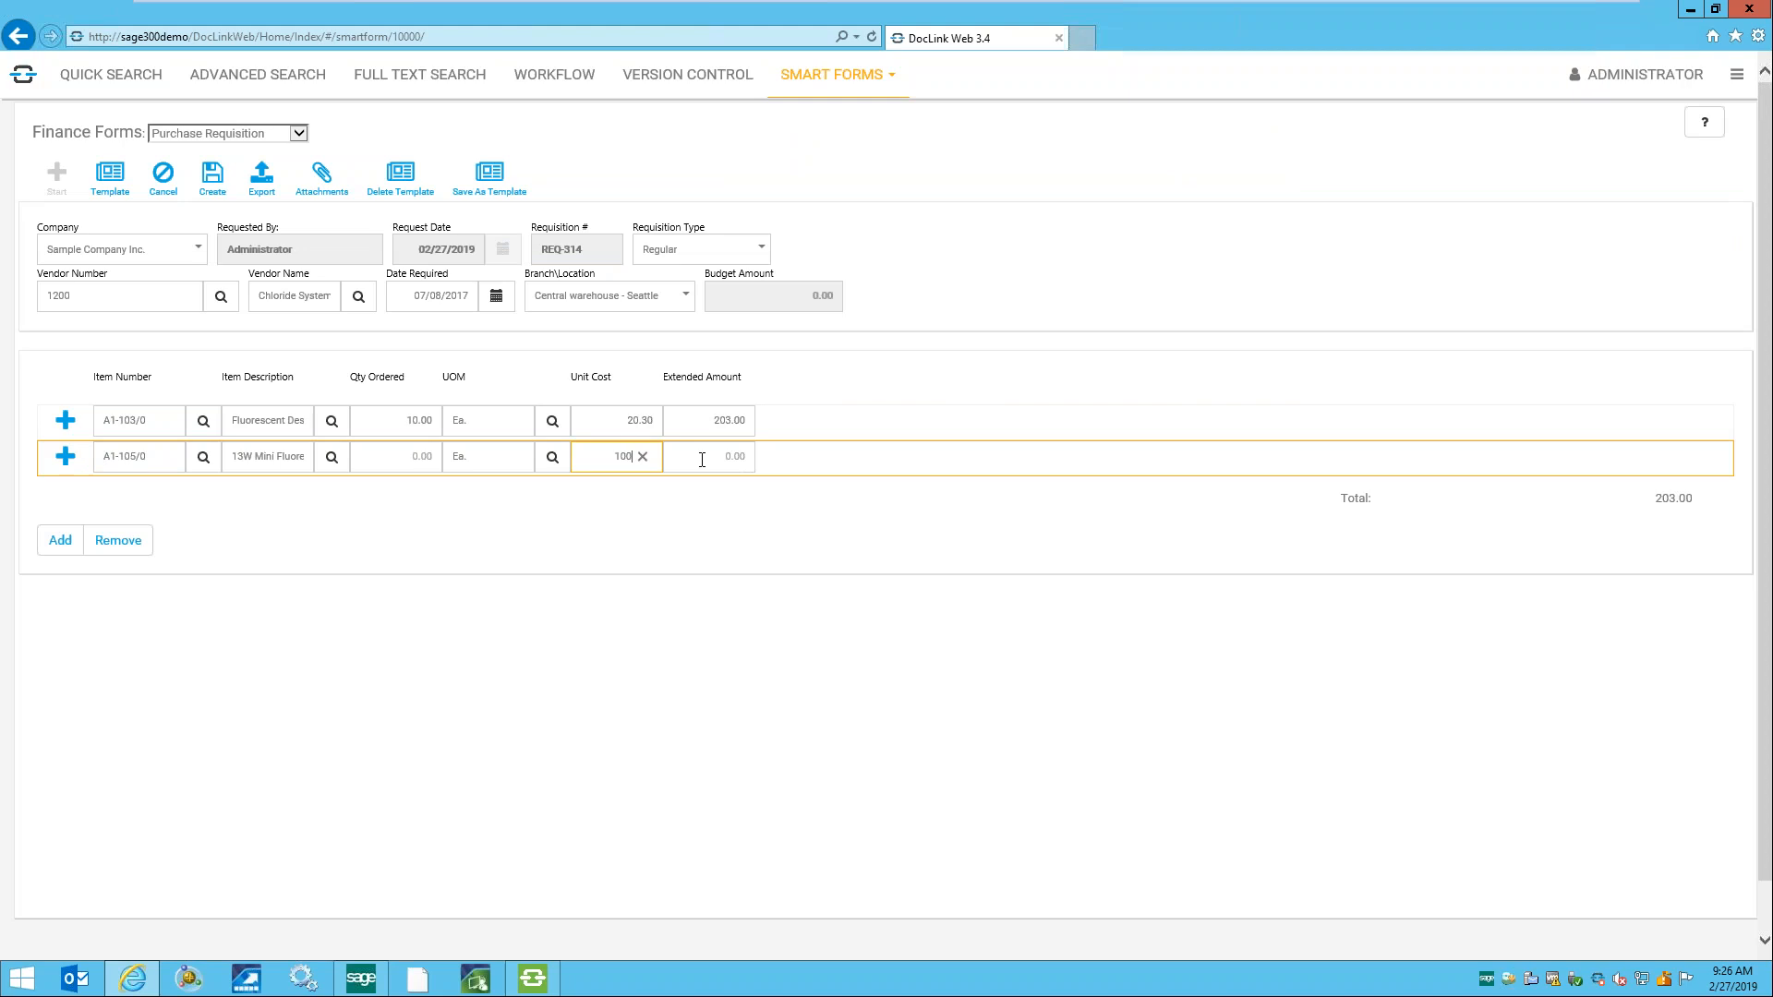
left_click(702, 460)
key("Tab")
left_click(728, 459)
- Set the ordered quantity of the A1-105/0 line to 2
left_click(404, 449)
type("2")
key("Tab")
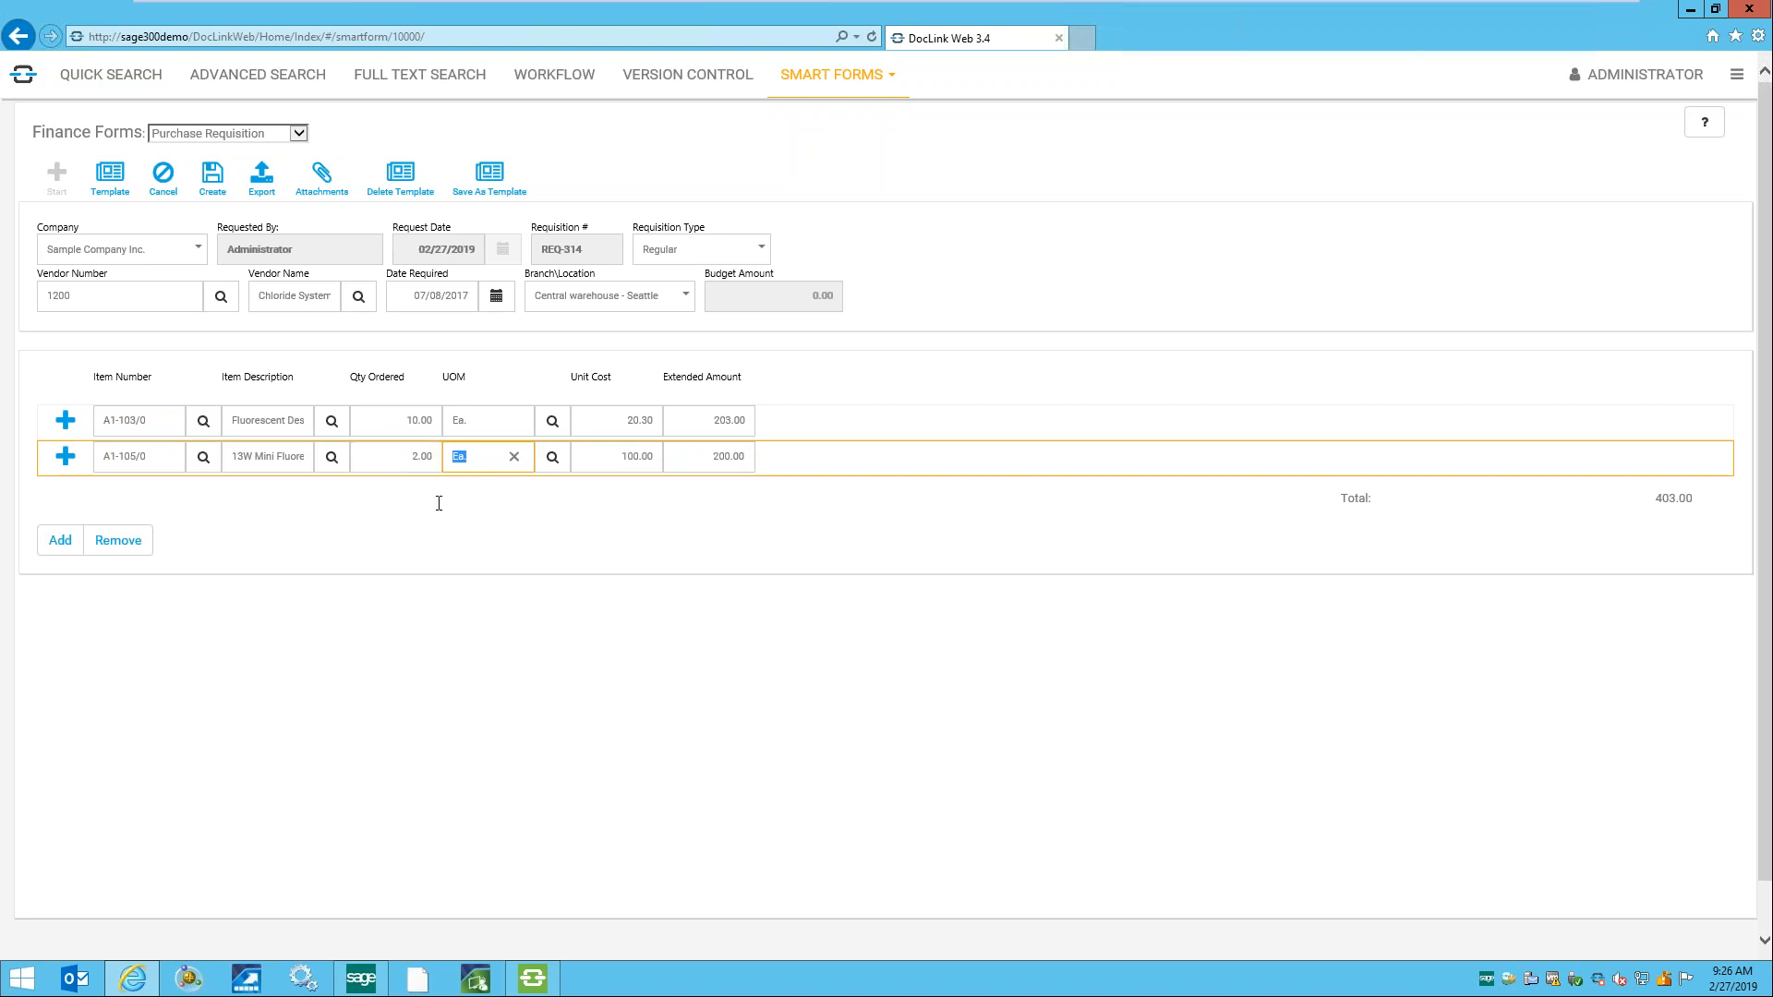
key("Tab")
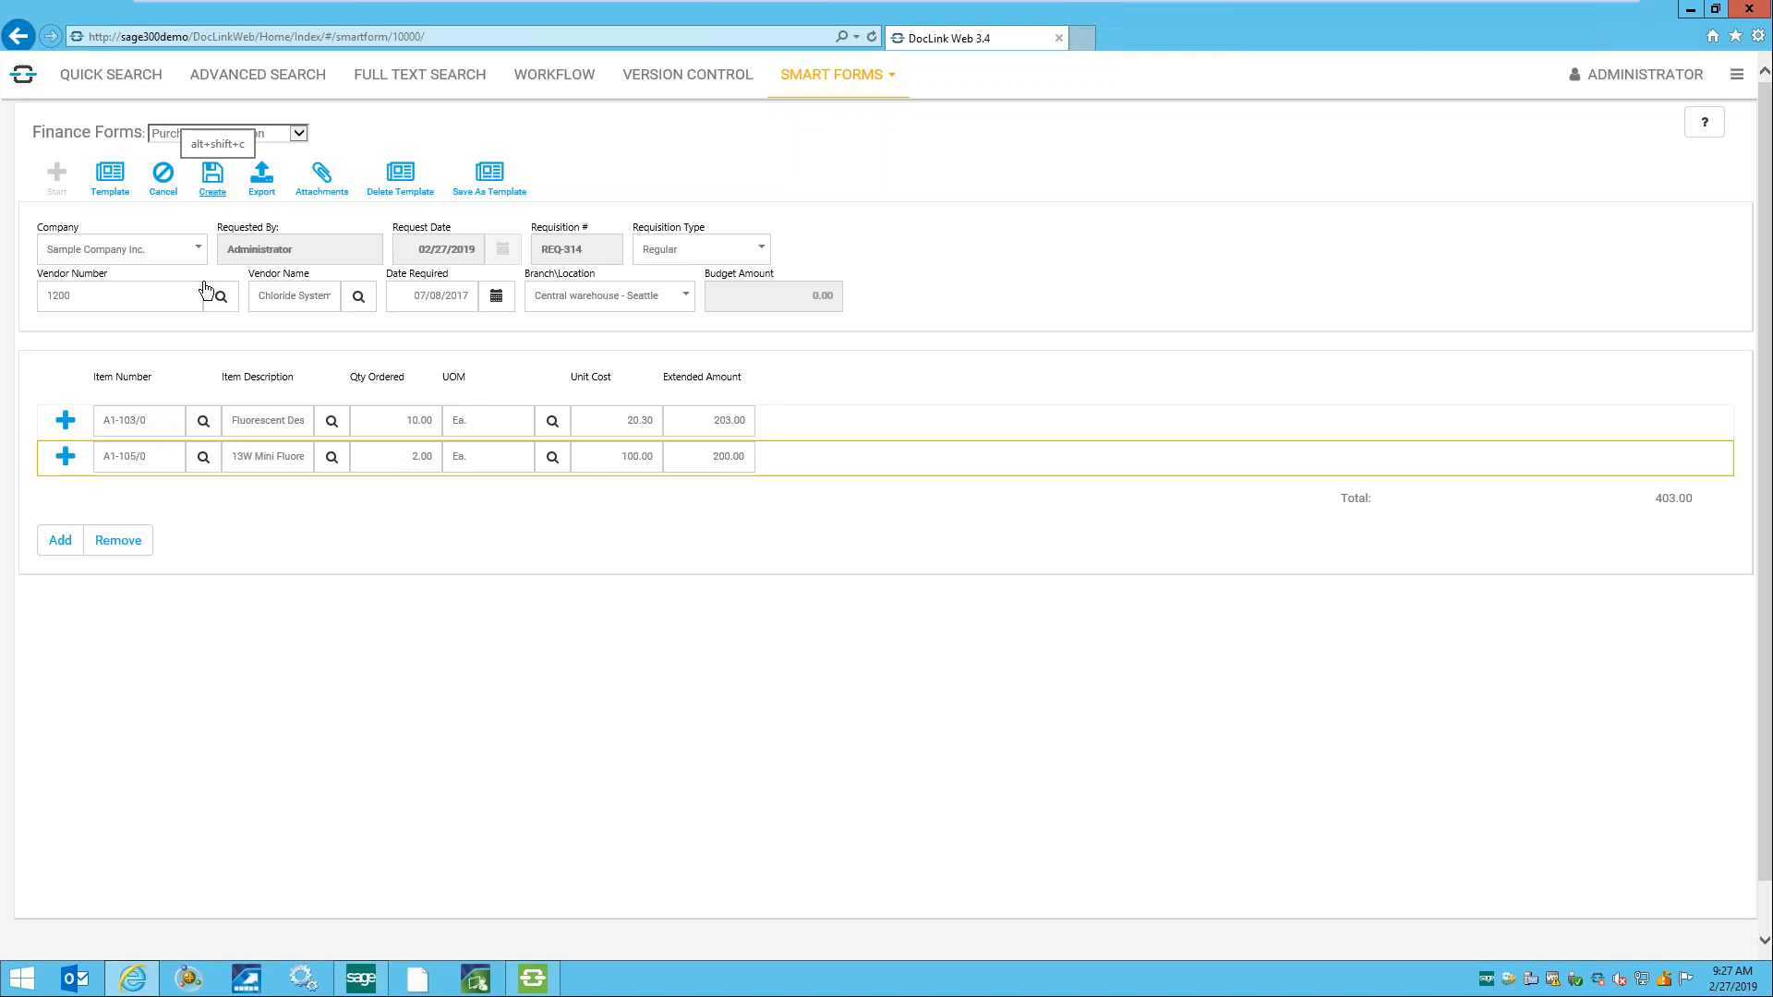
- Create the purchase requisition document and dismiss the notification
left_click(214, 181)
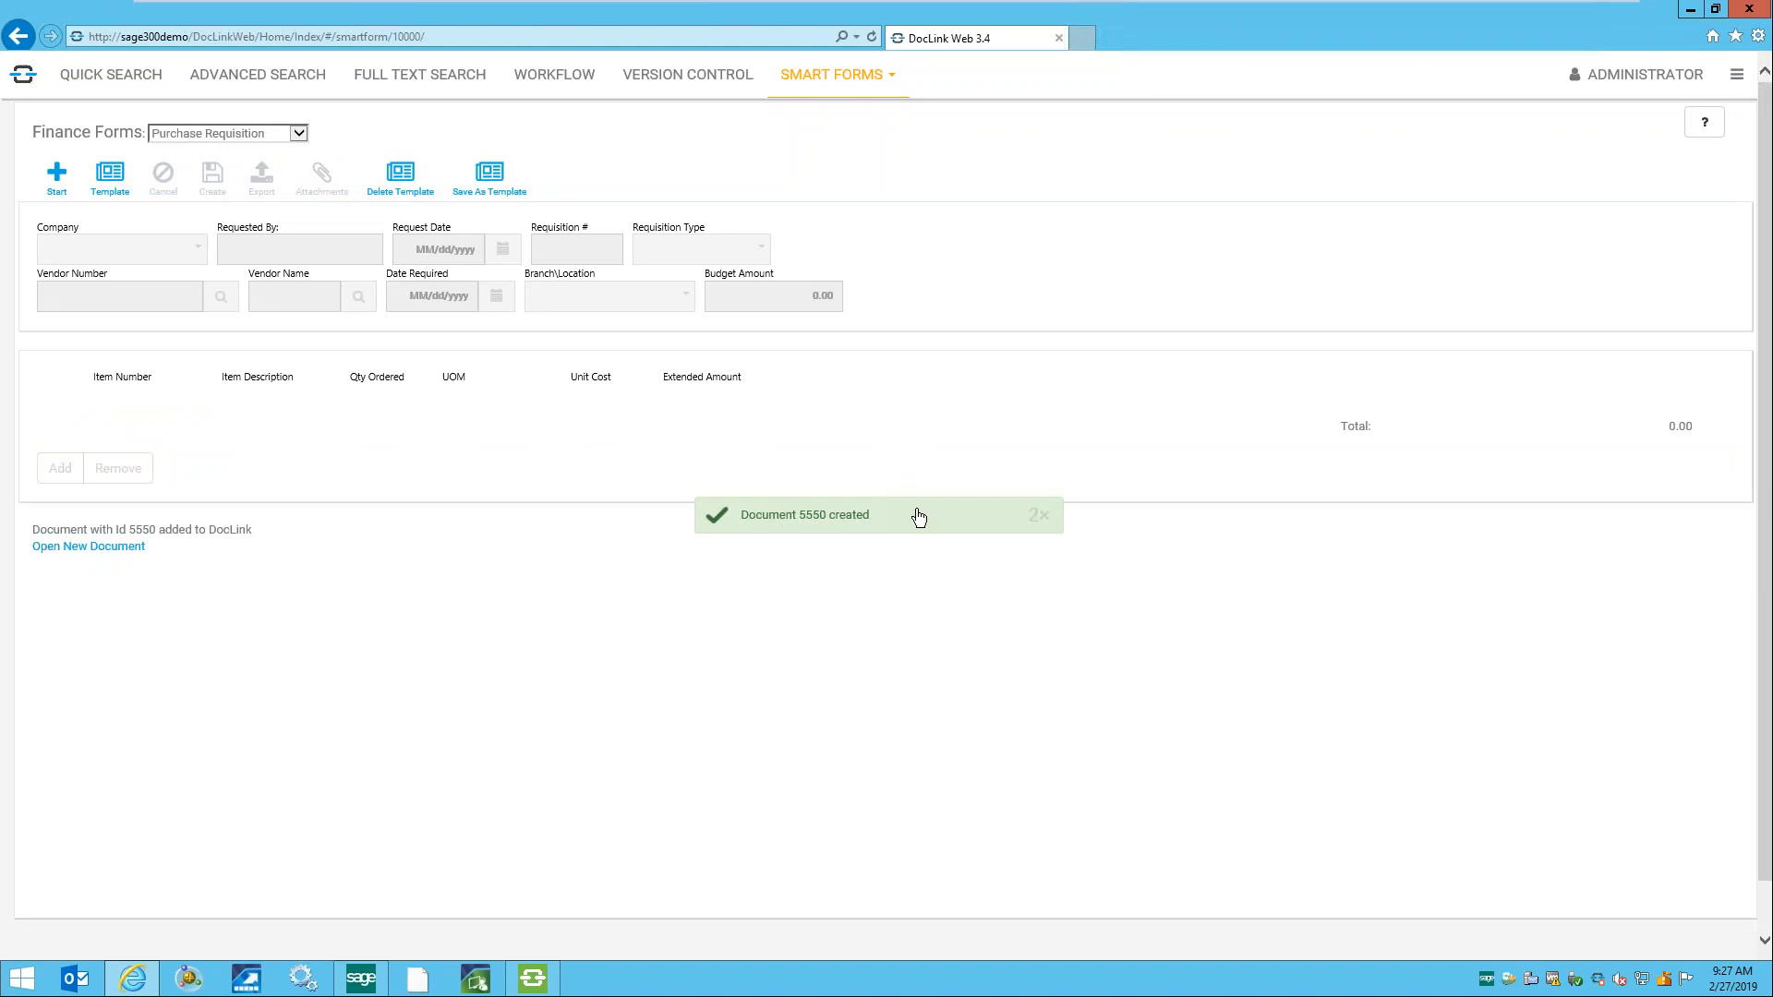
left_click(919, 517)
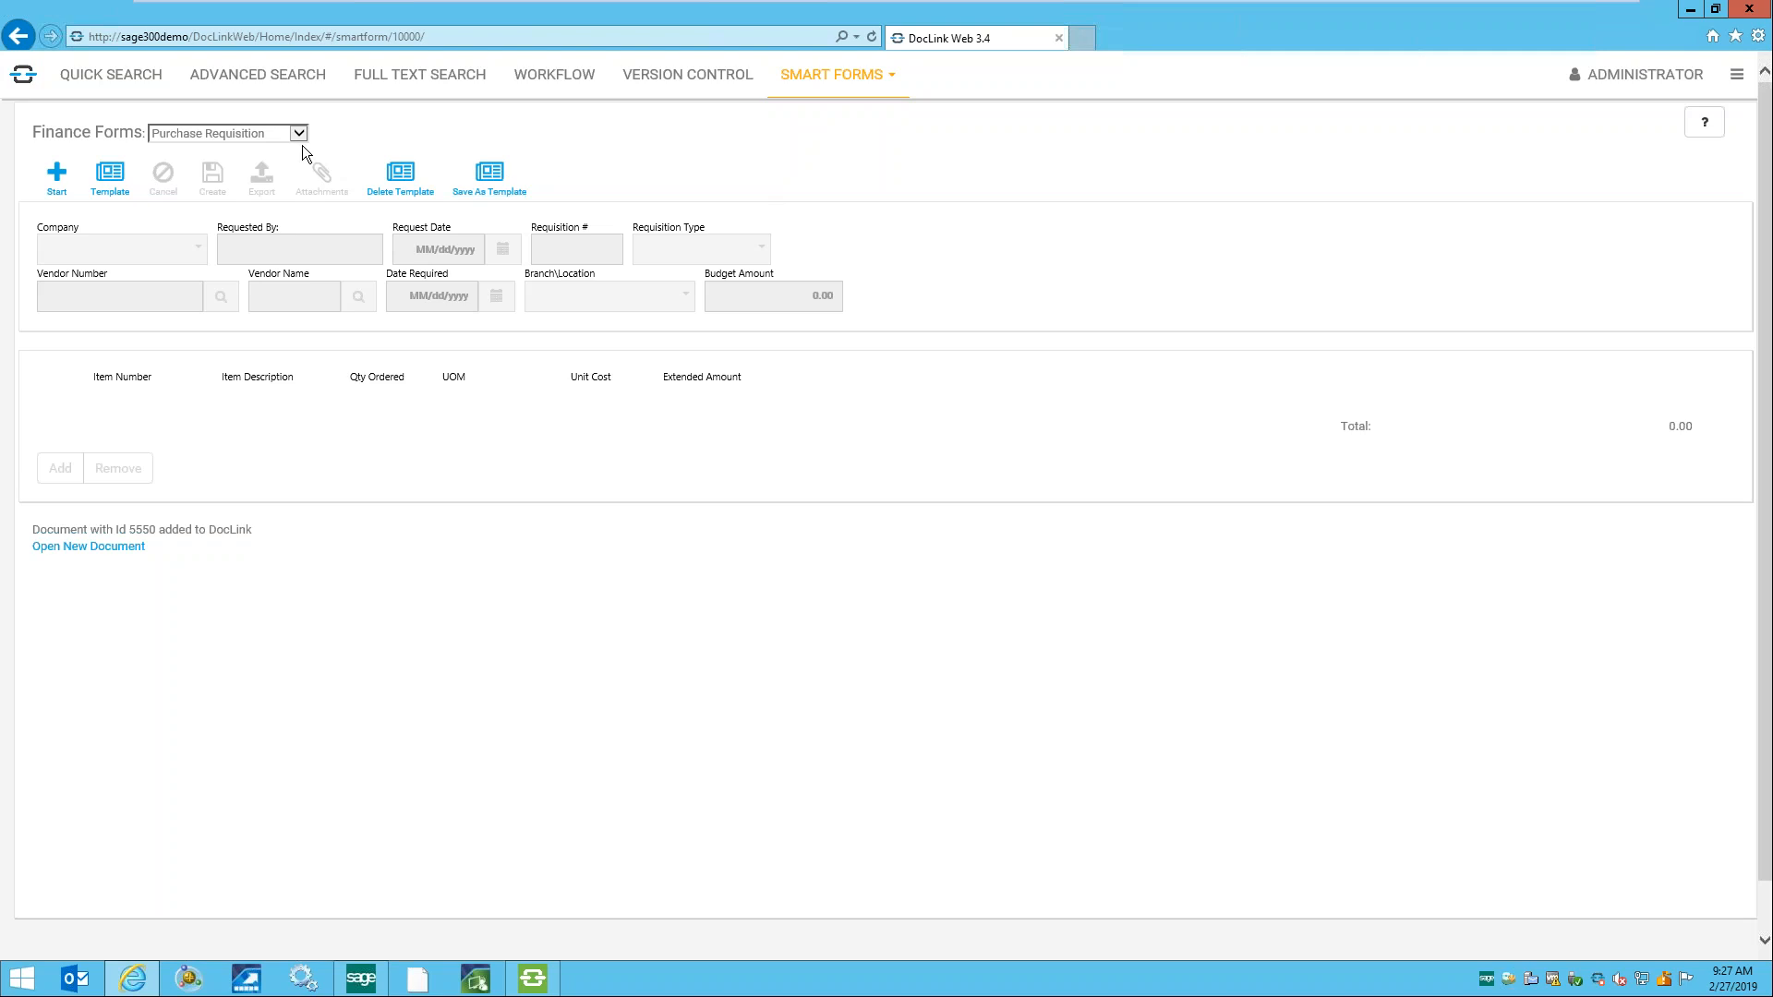
- Start a new Expense Report form for Sample Company Inc. and choose Altec Employee as the employee
left_click(298, 134)
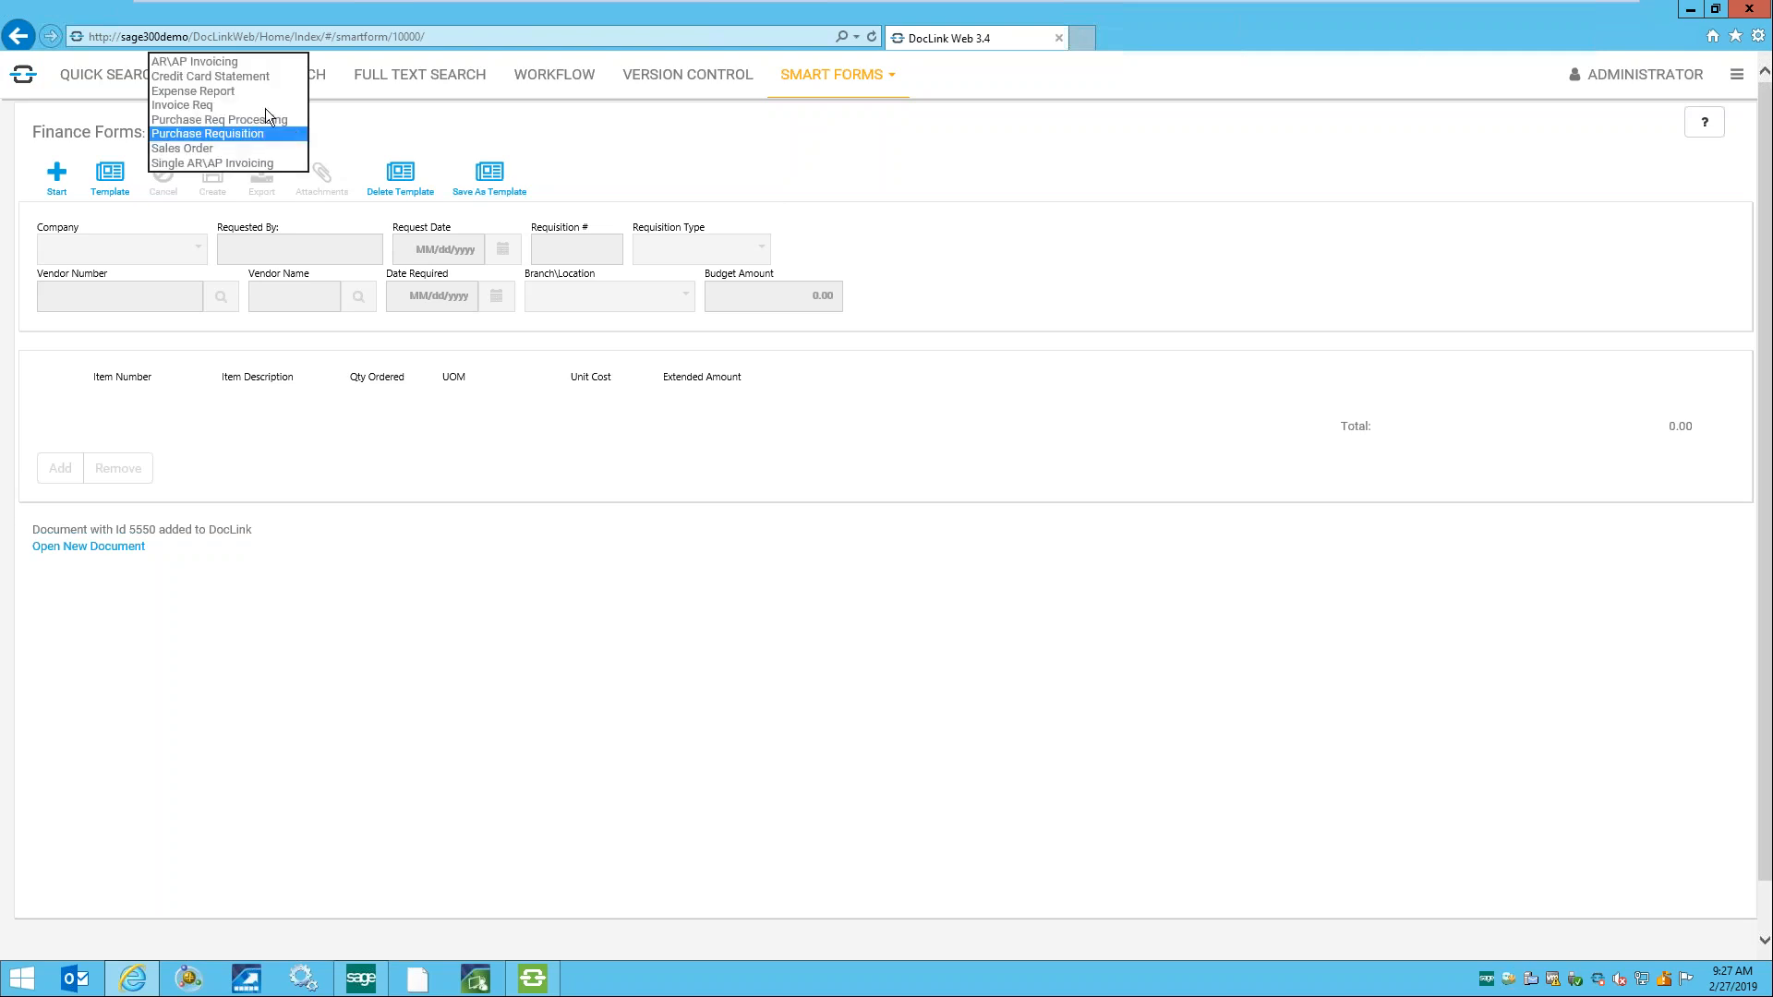
left_click(238, 94)
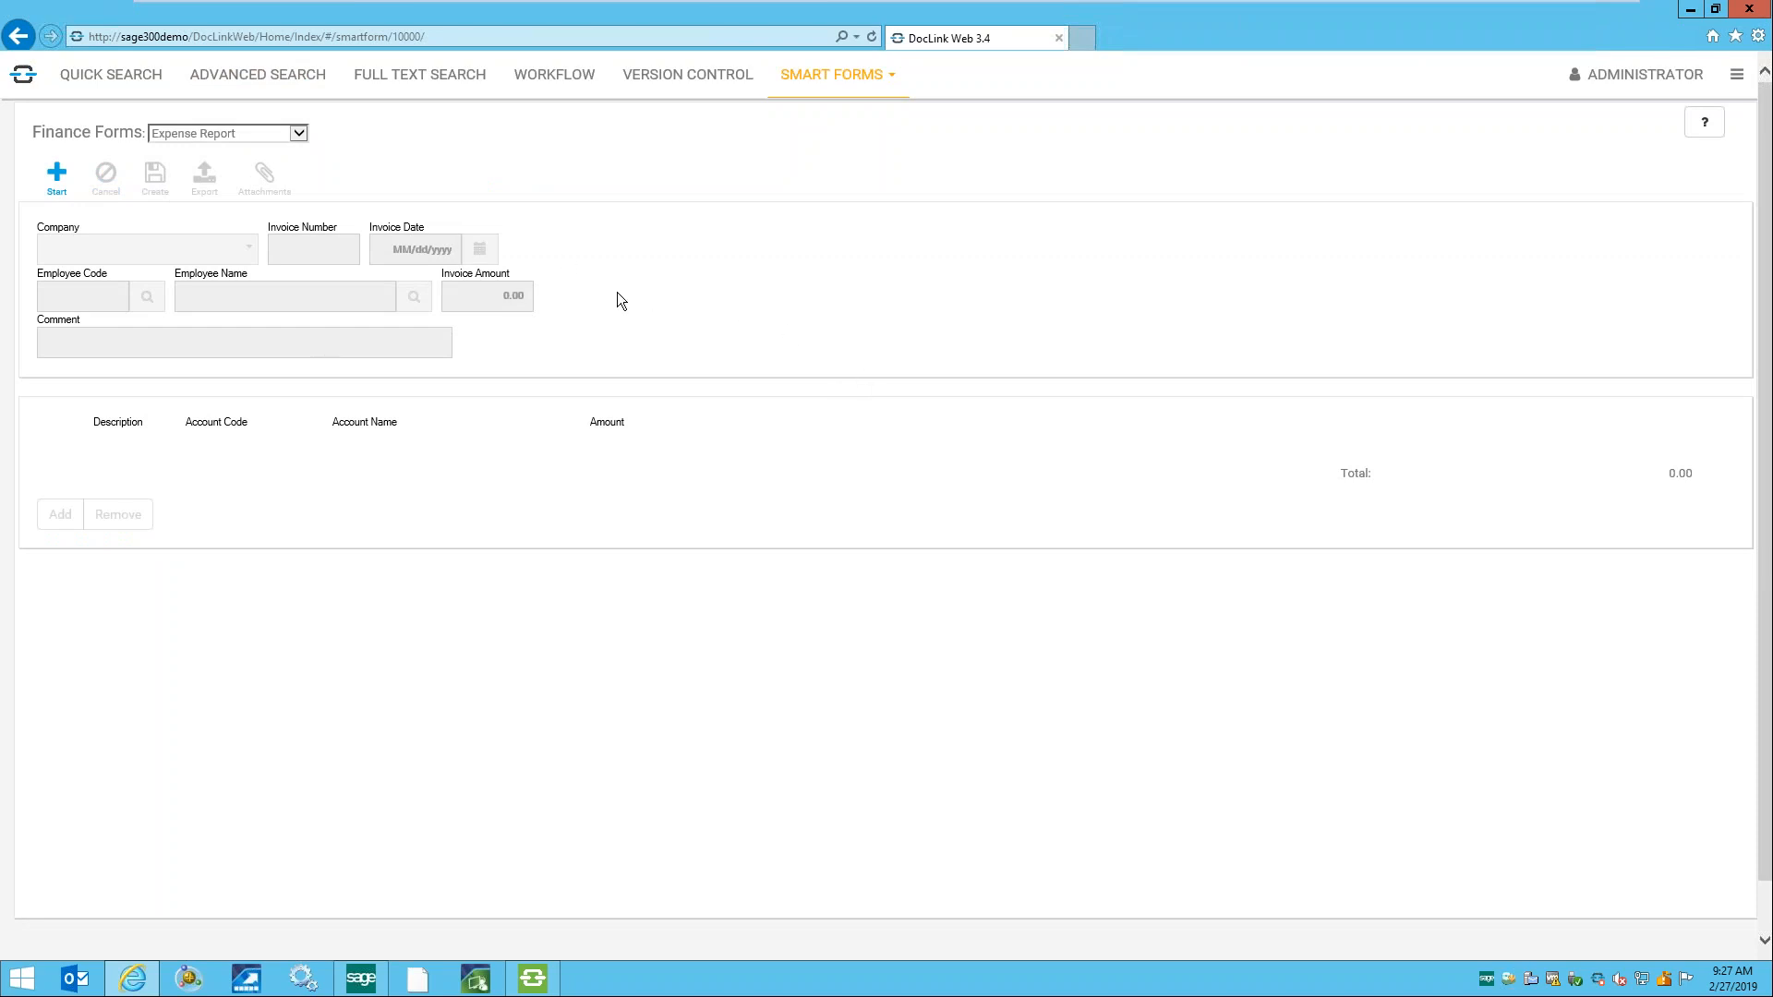
left_click(56, 179)
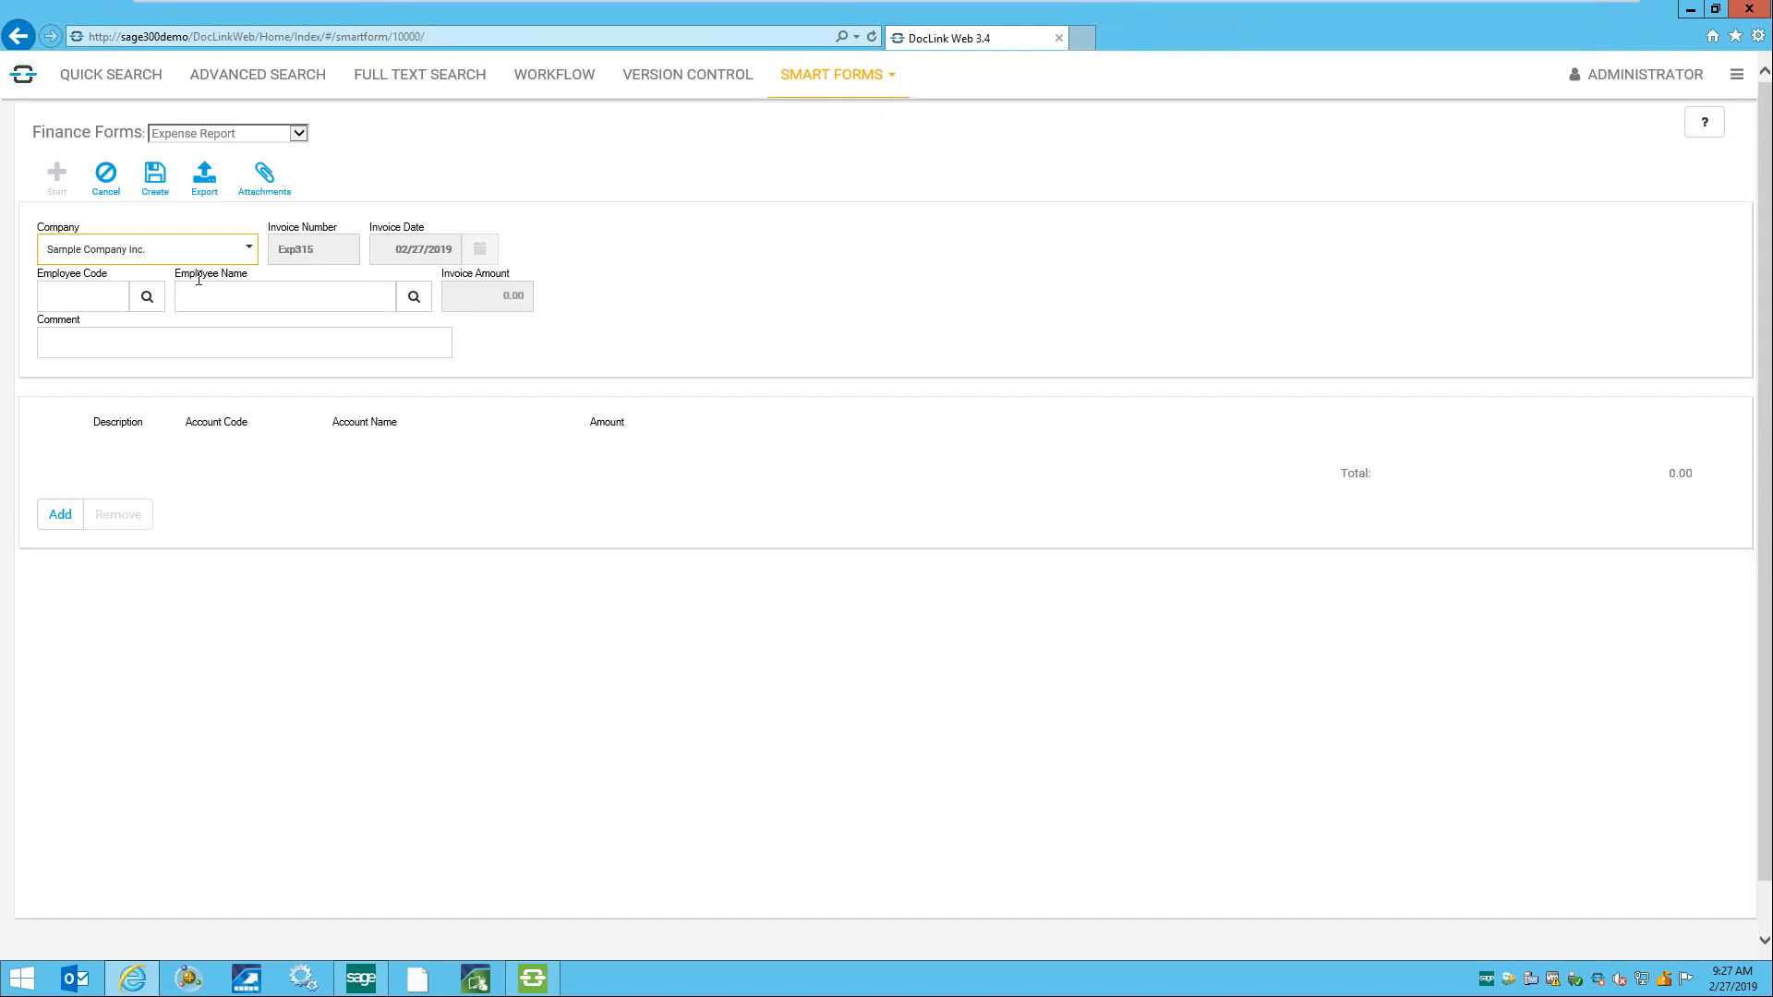
left_click(146, 298)
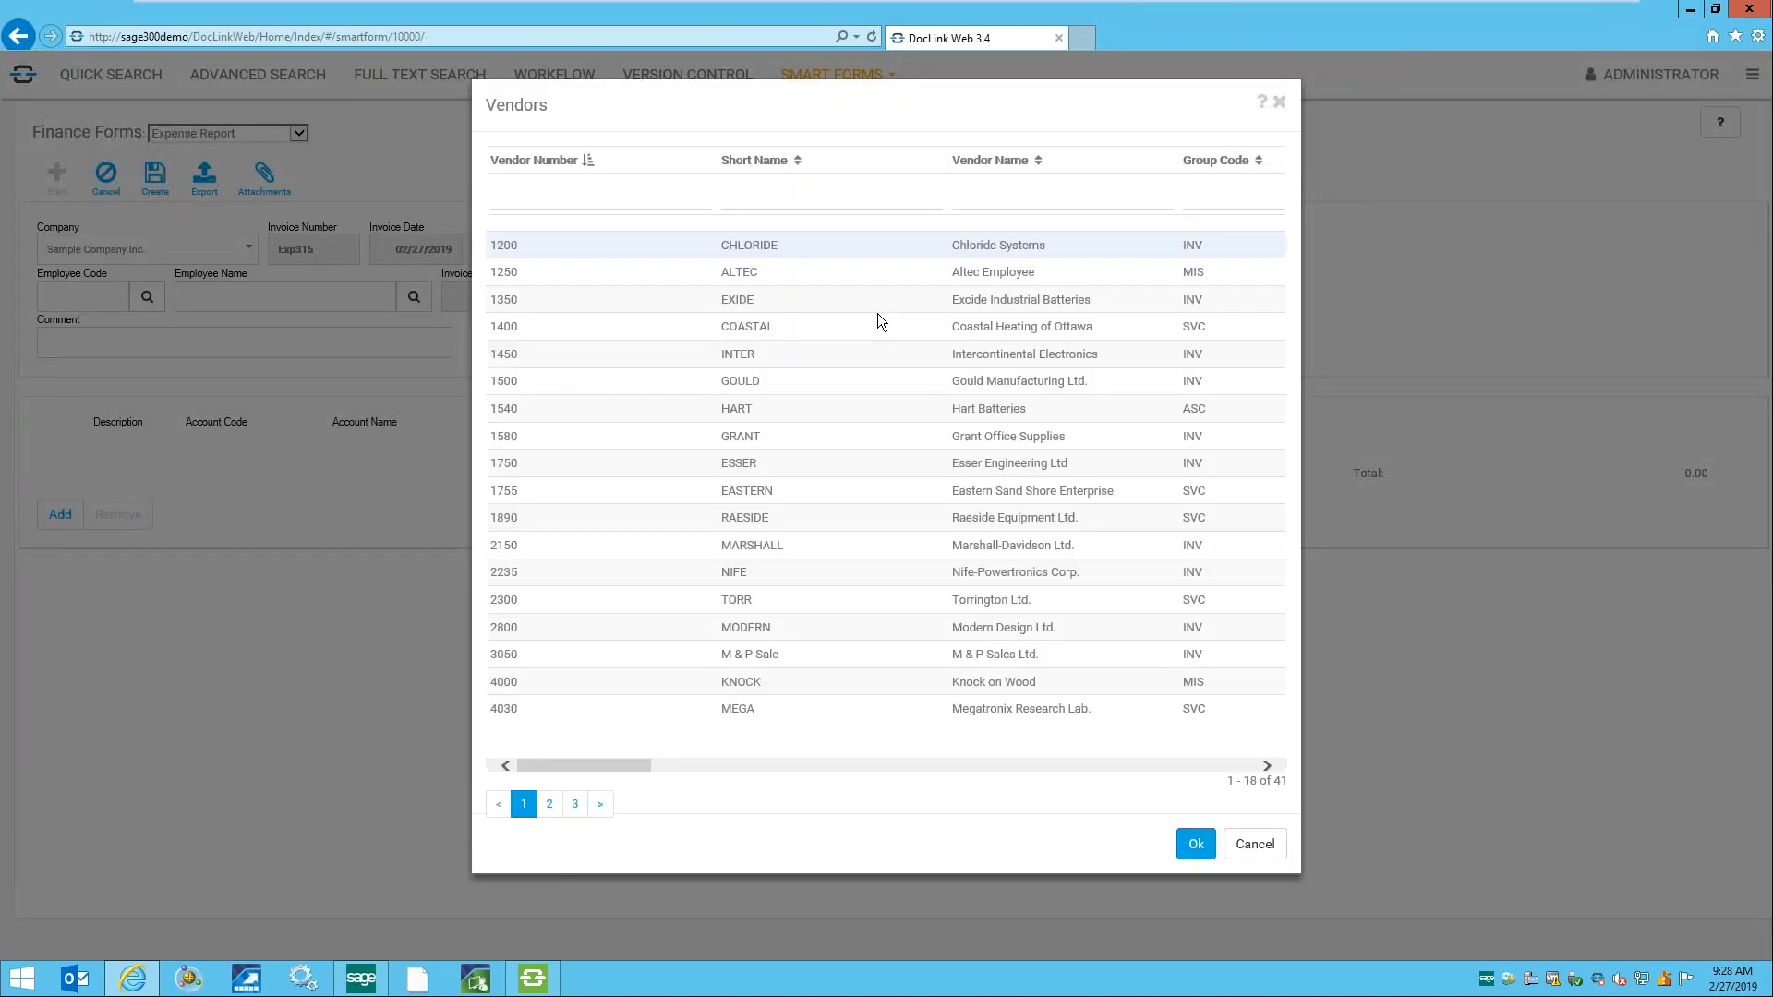
double_click(976, 268)
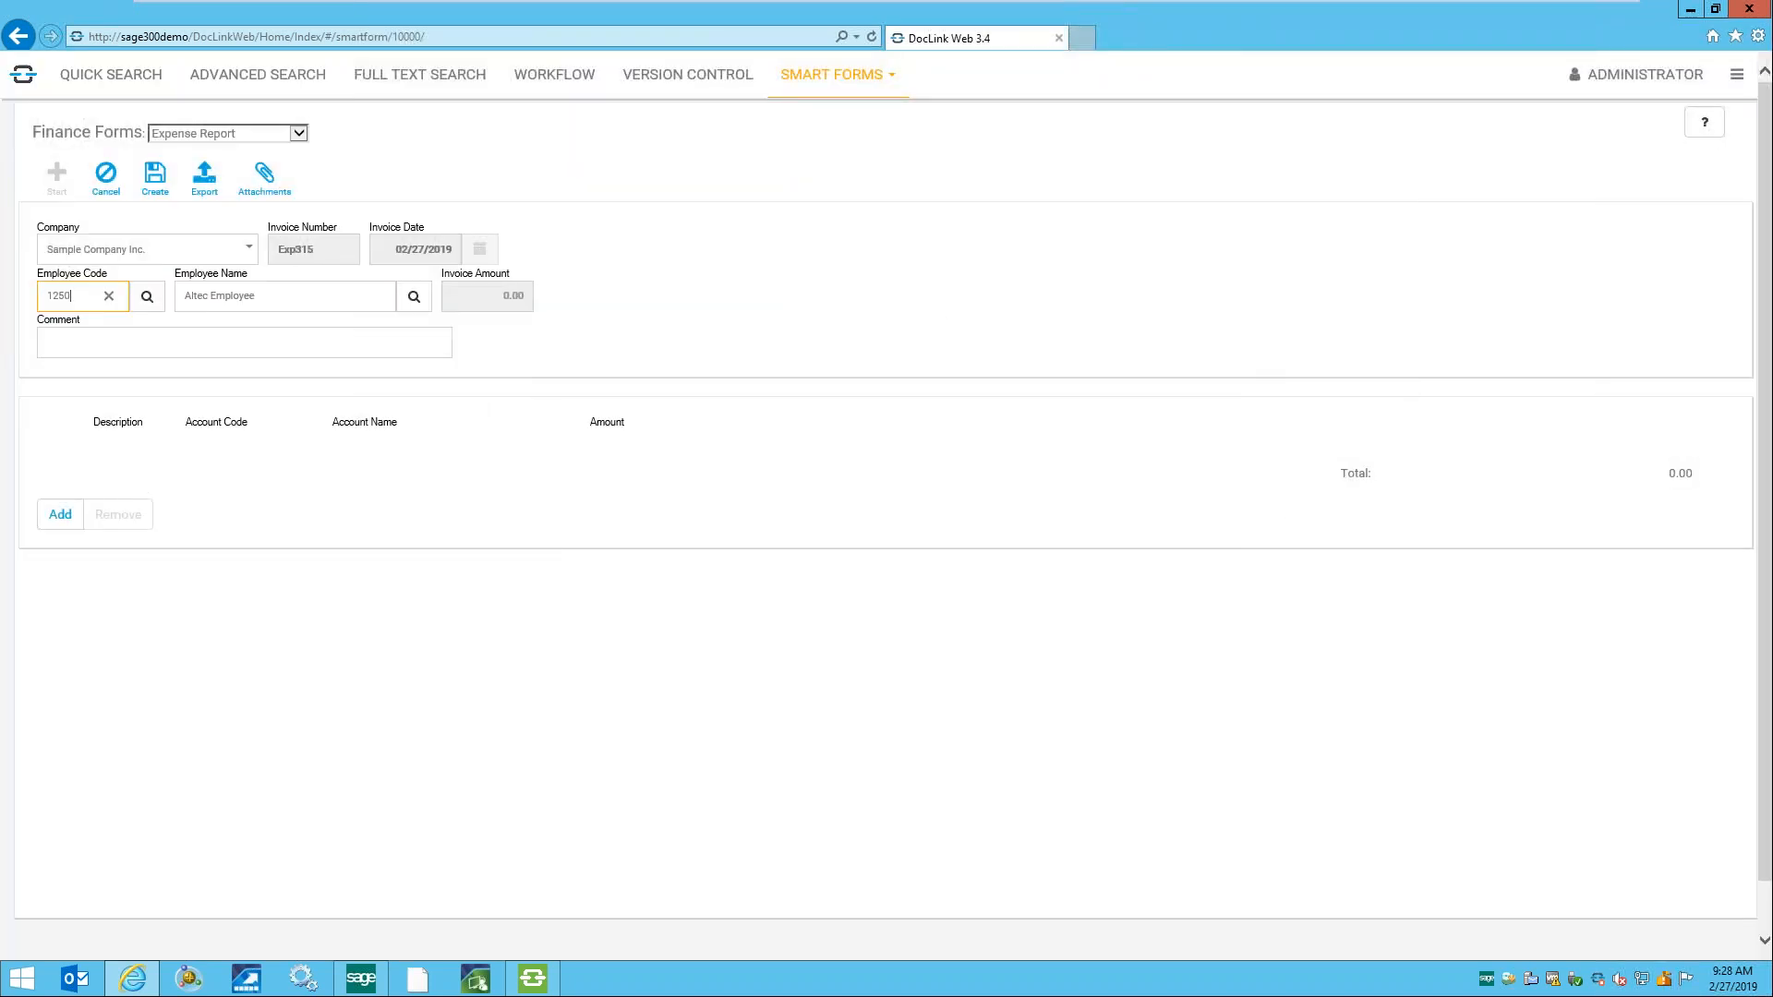
- Add an expense line described as Airfare, charged to account 6660, Traveling expenses
left_click(60, 514)
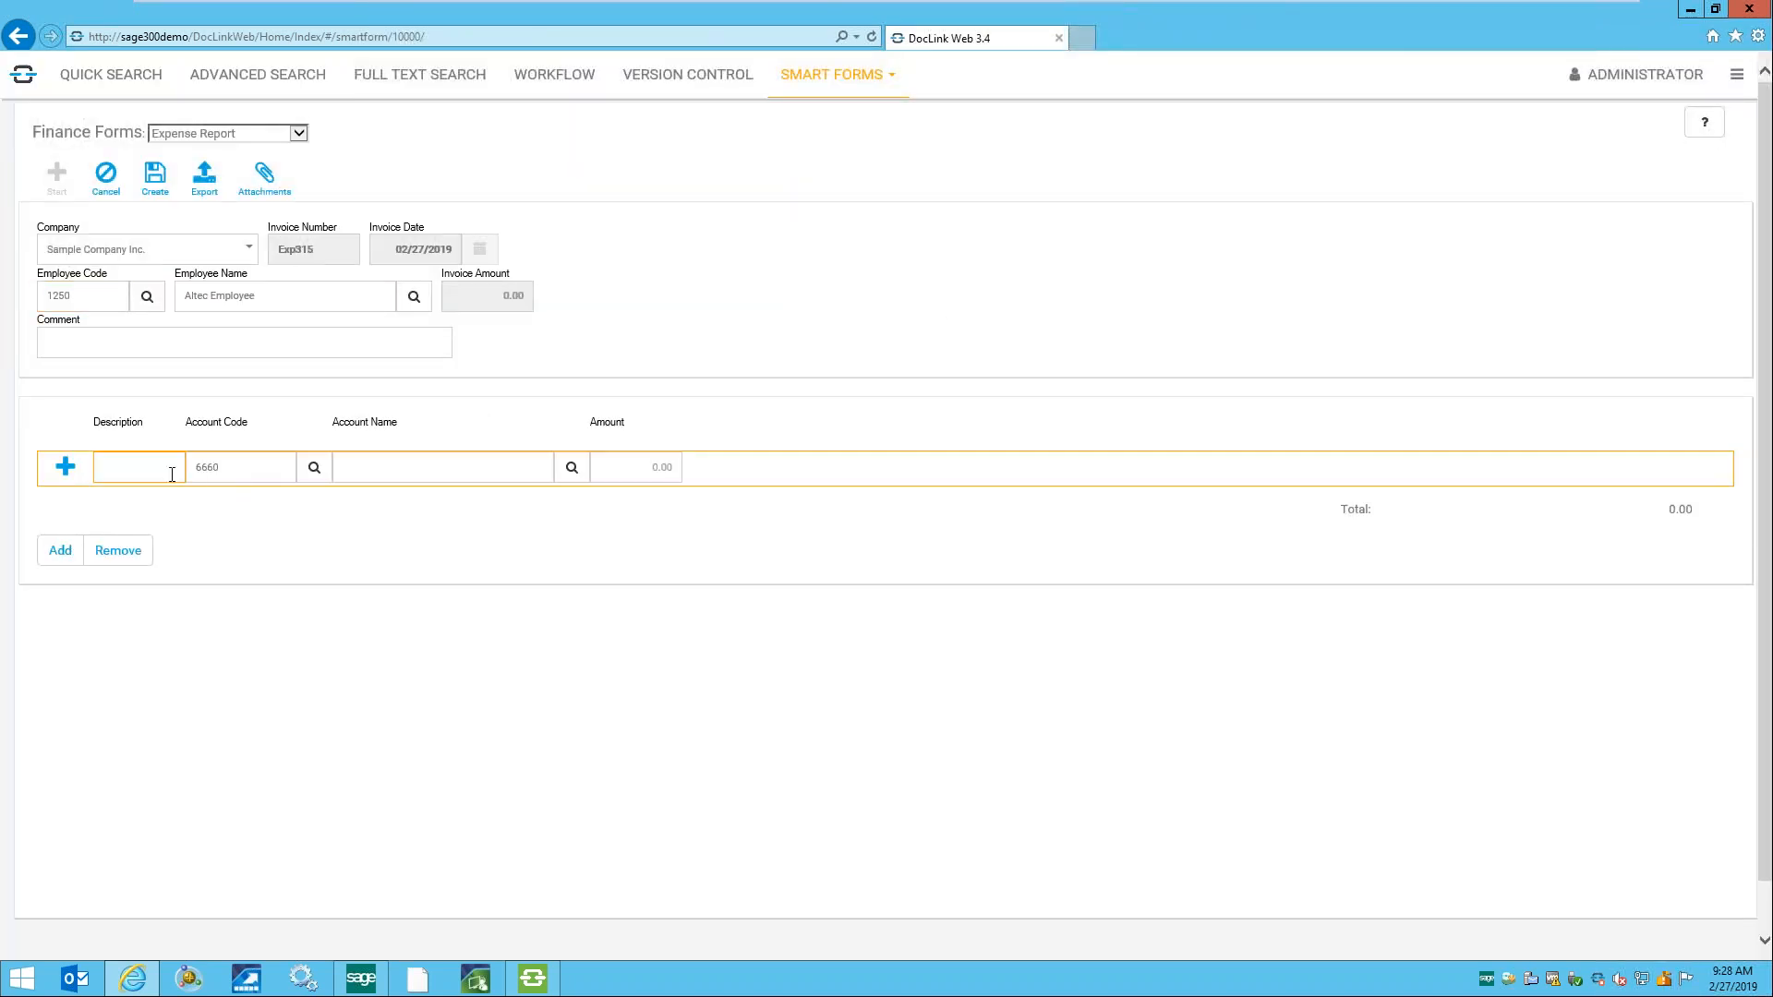
type("Airfare")
left_click(314, 471)
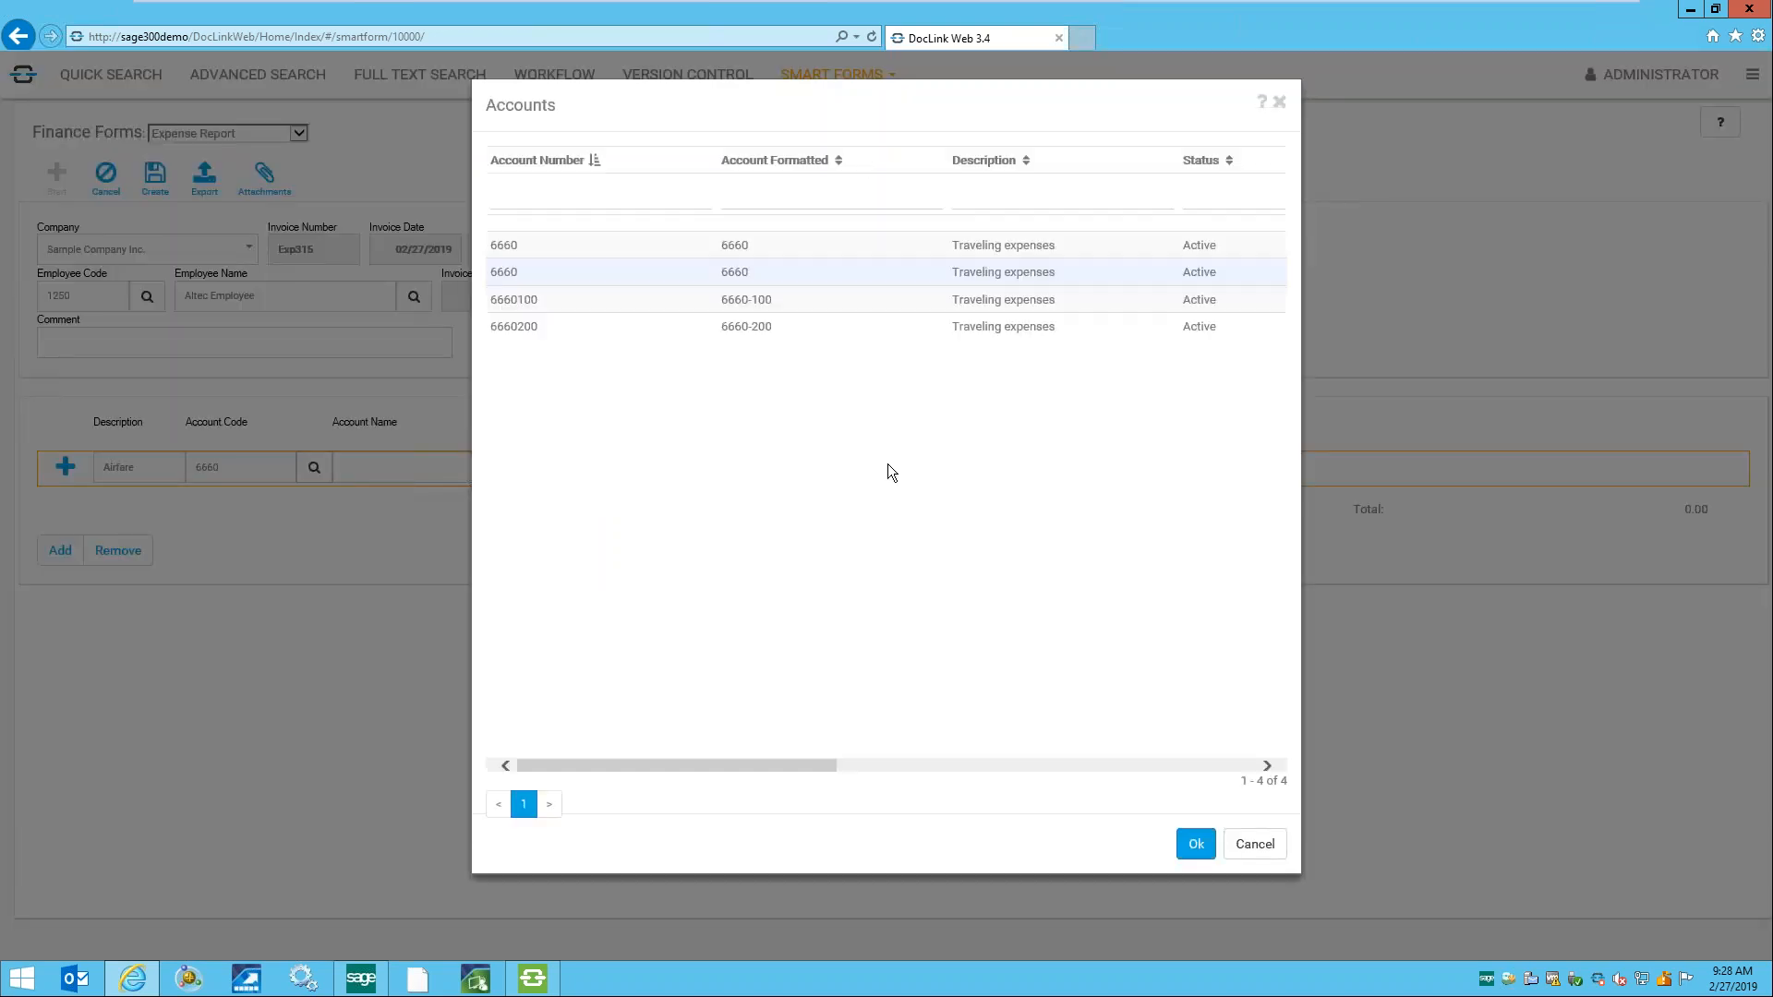
double_click(733, 267)
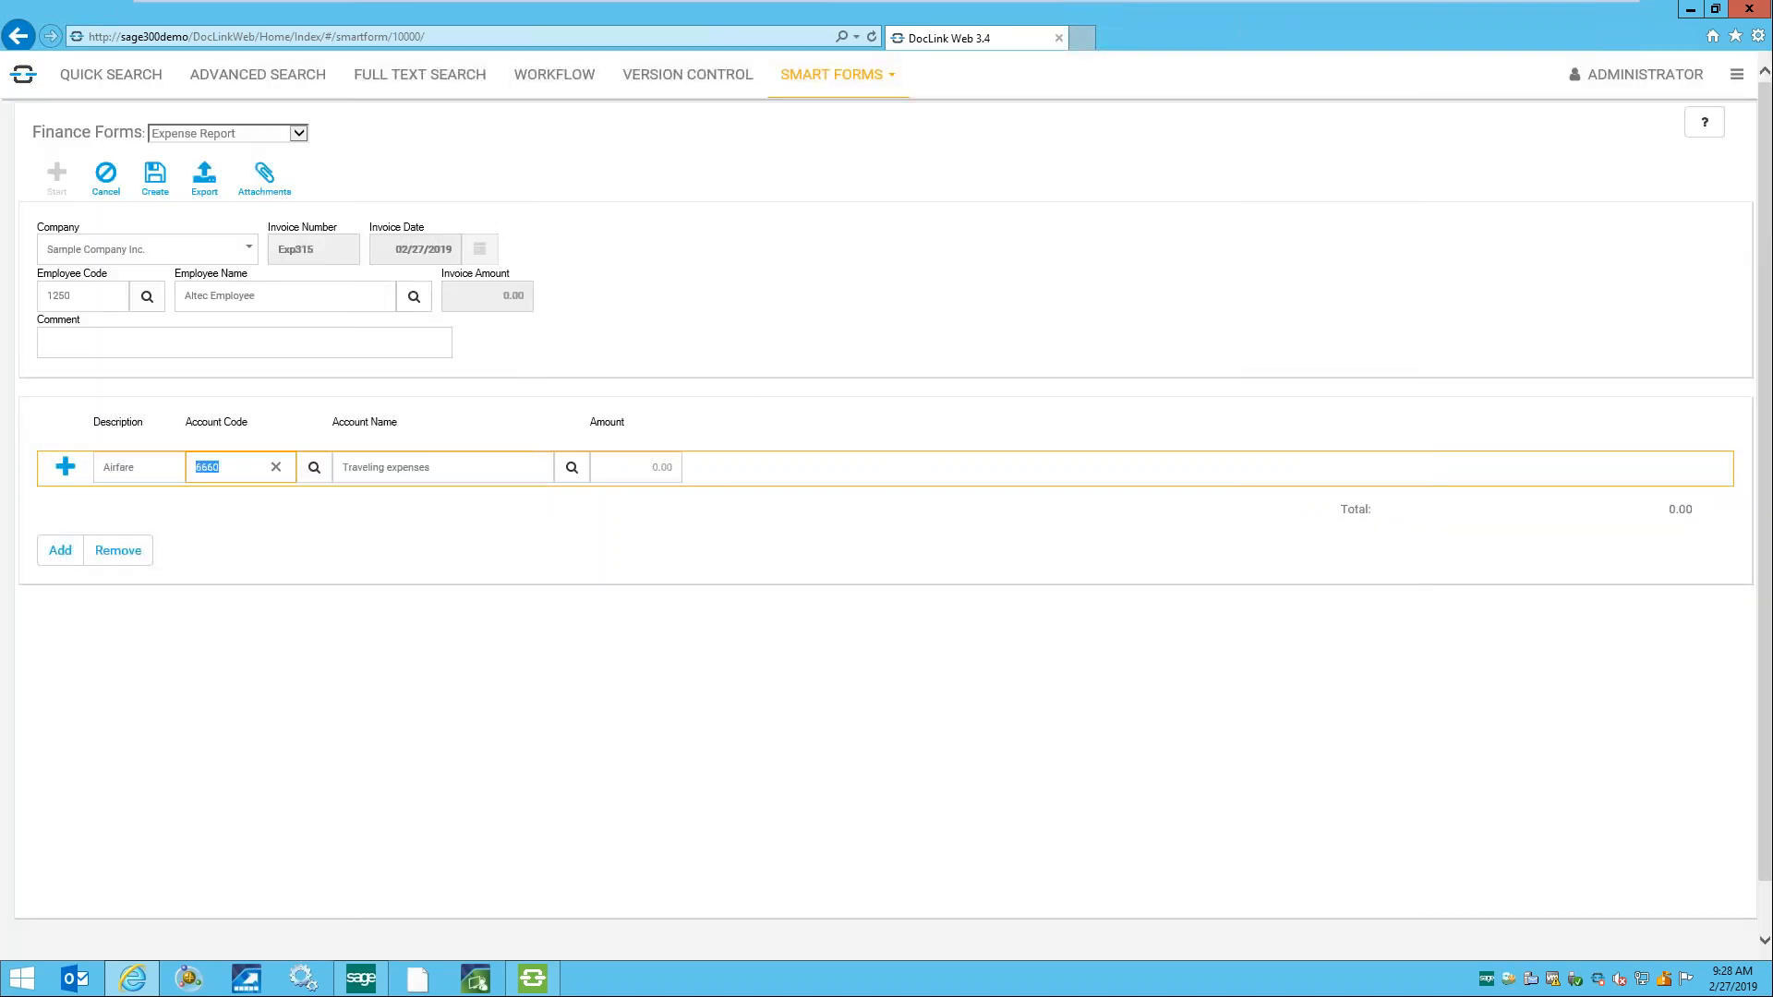
- Attach FlightReceipt.pdf from the Expense Receipts folder to the Airfare line and create the expense report document
left_click(55, 466)
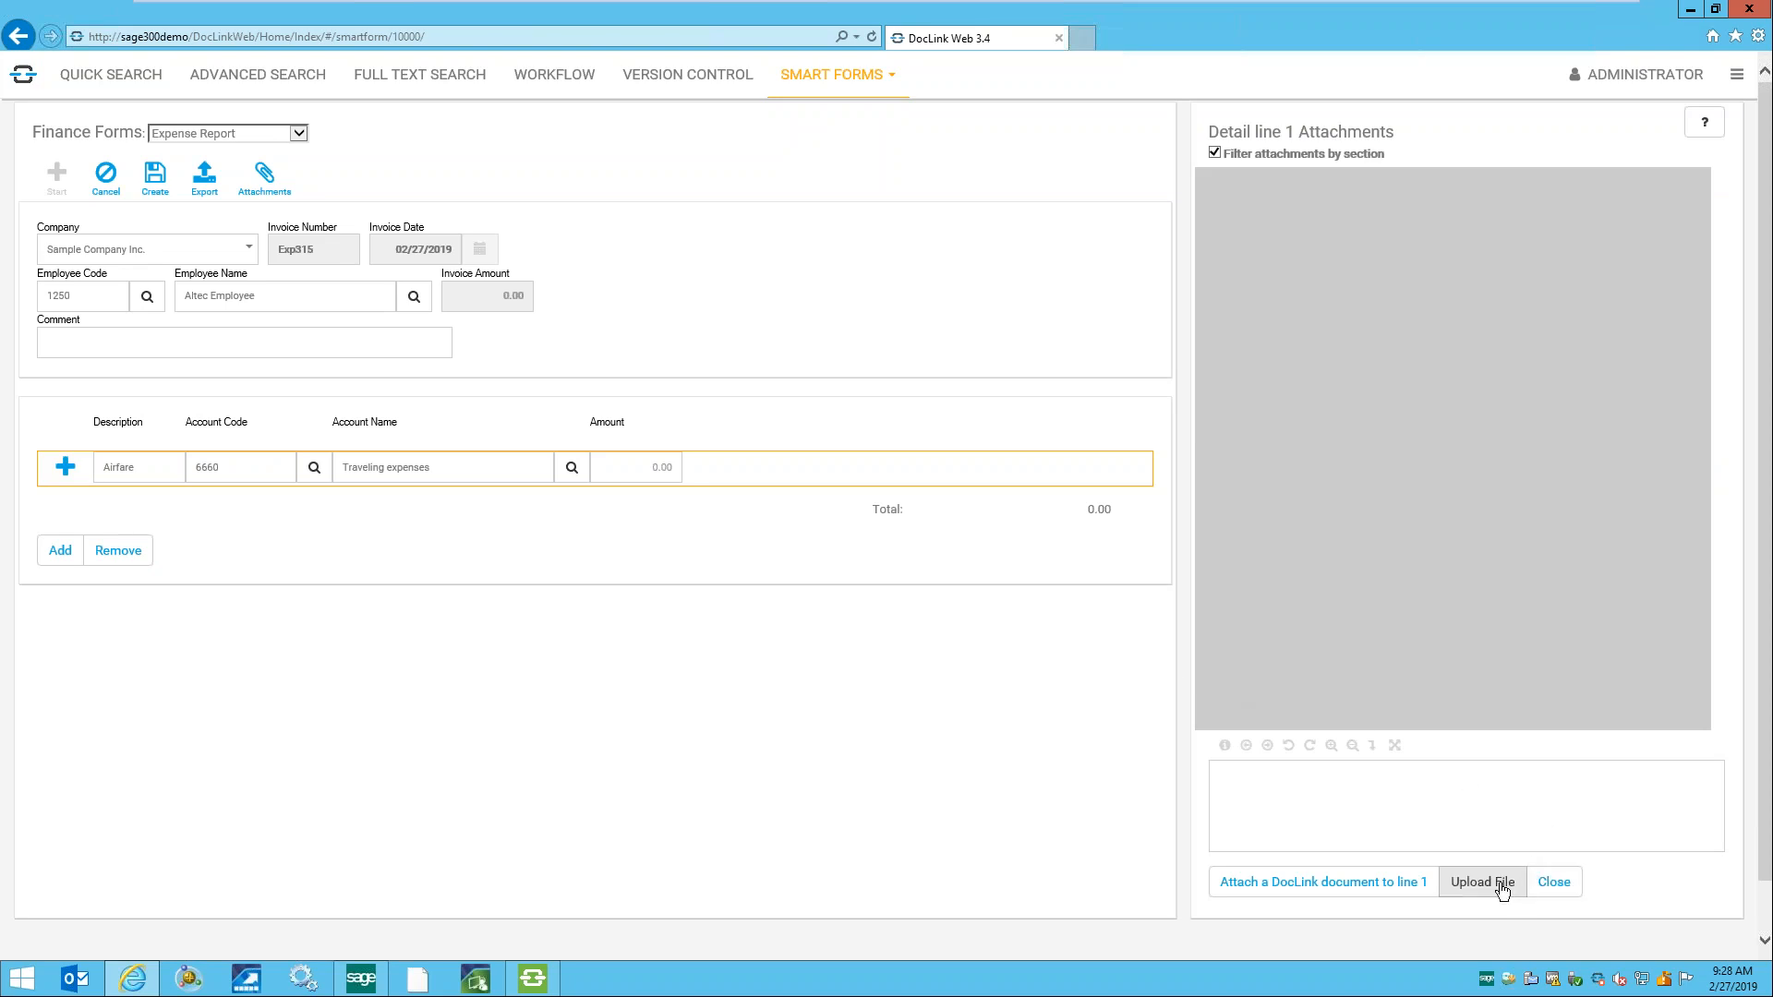
left_click(1501, 884)
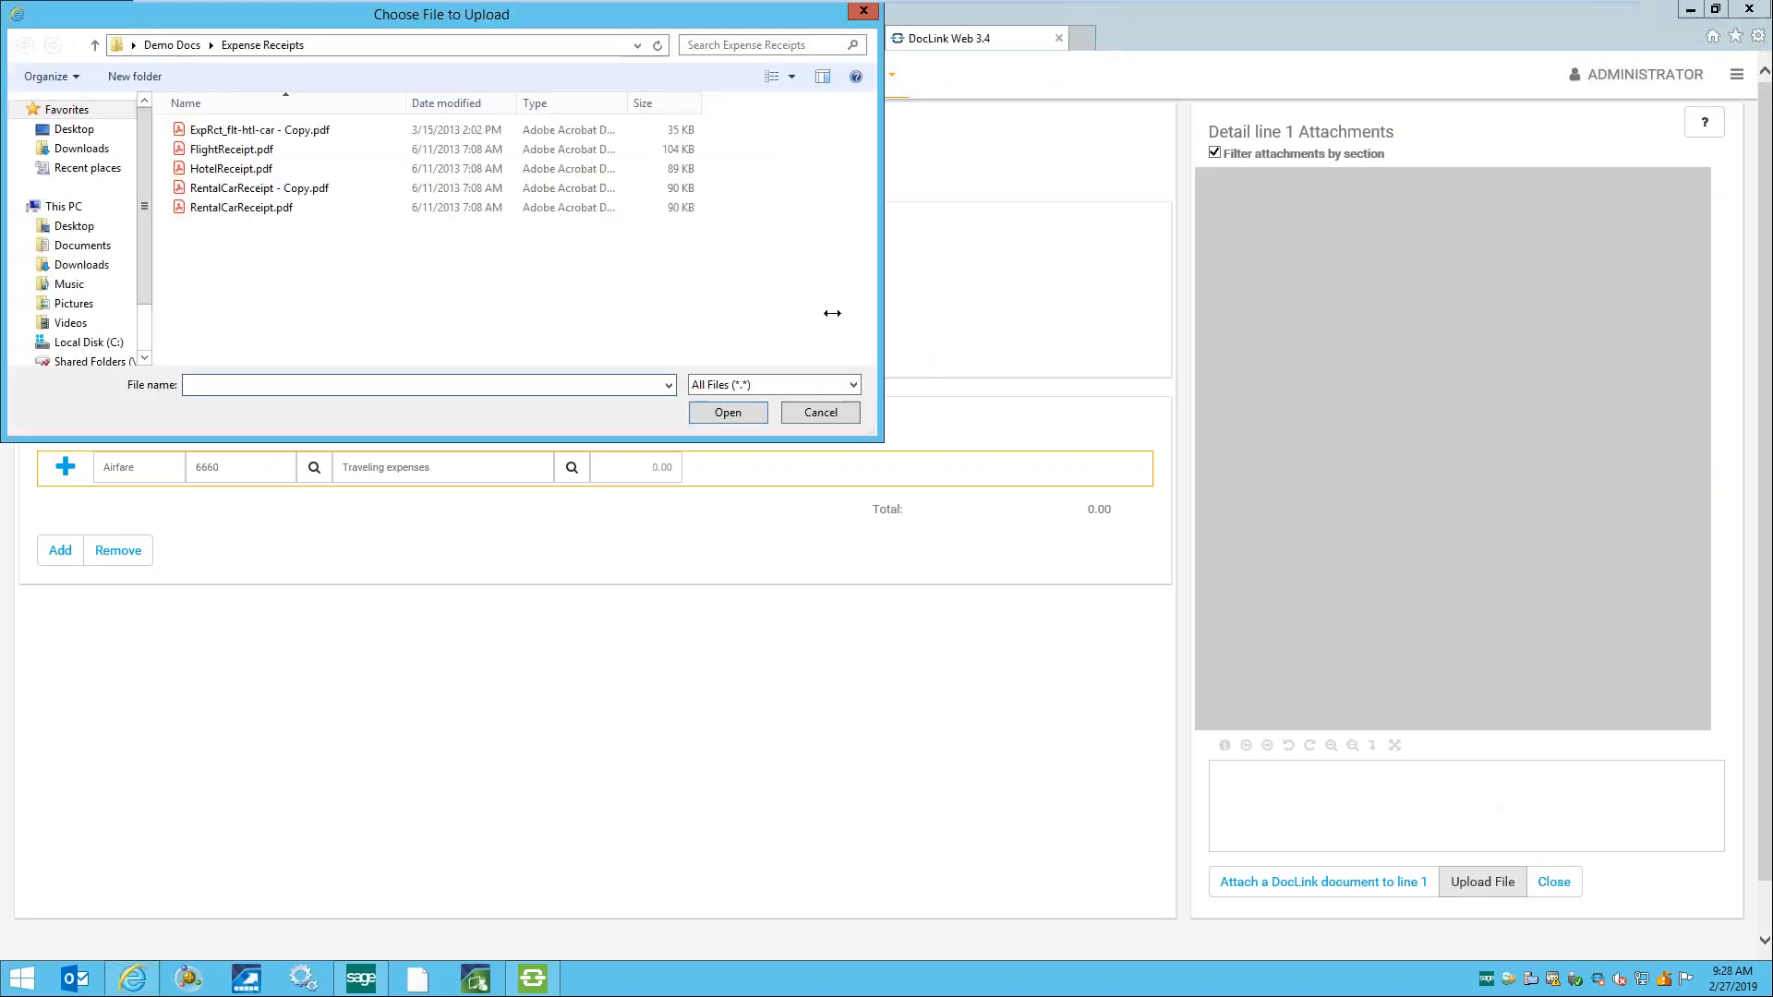
left_click(232, 149)
left_click(757, 417)
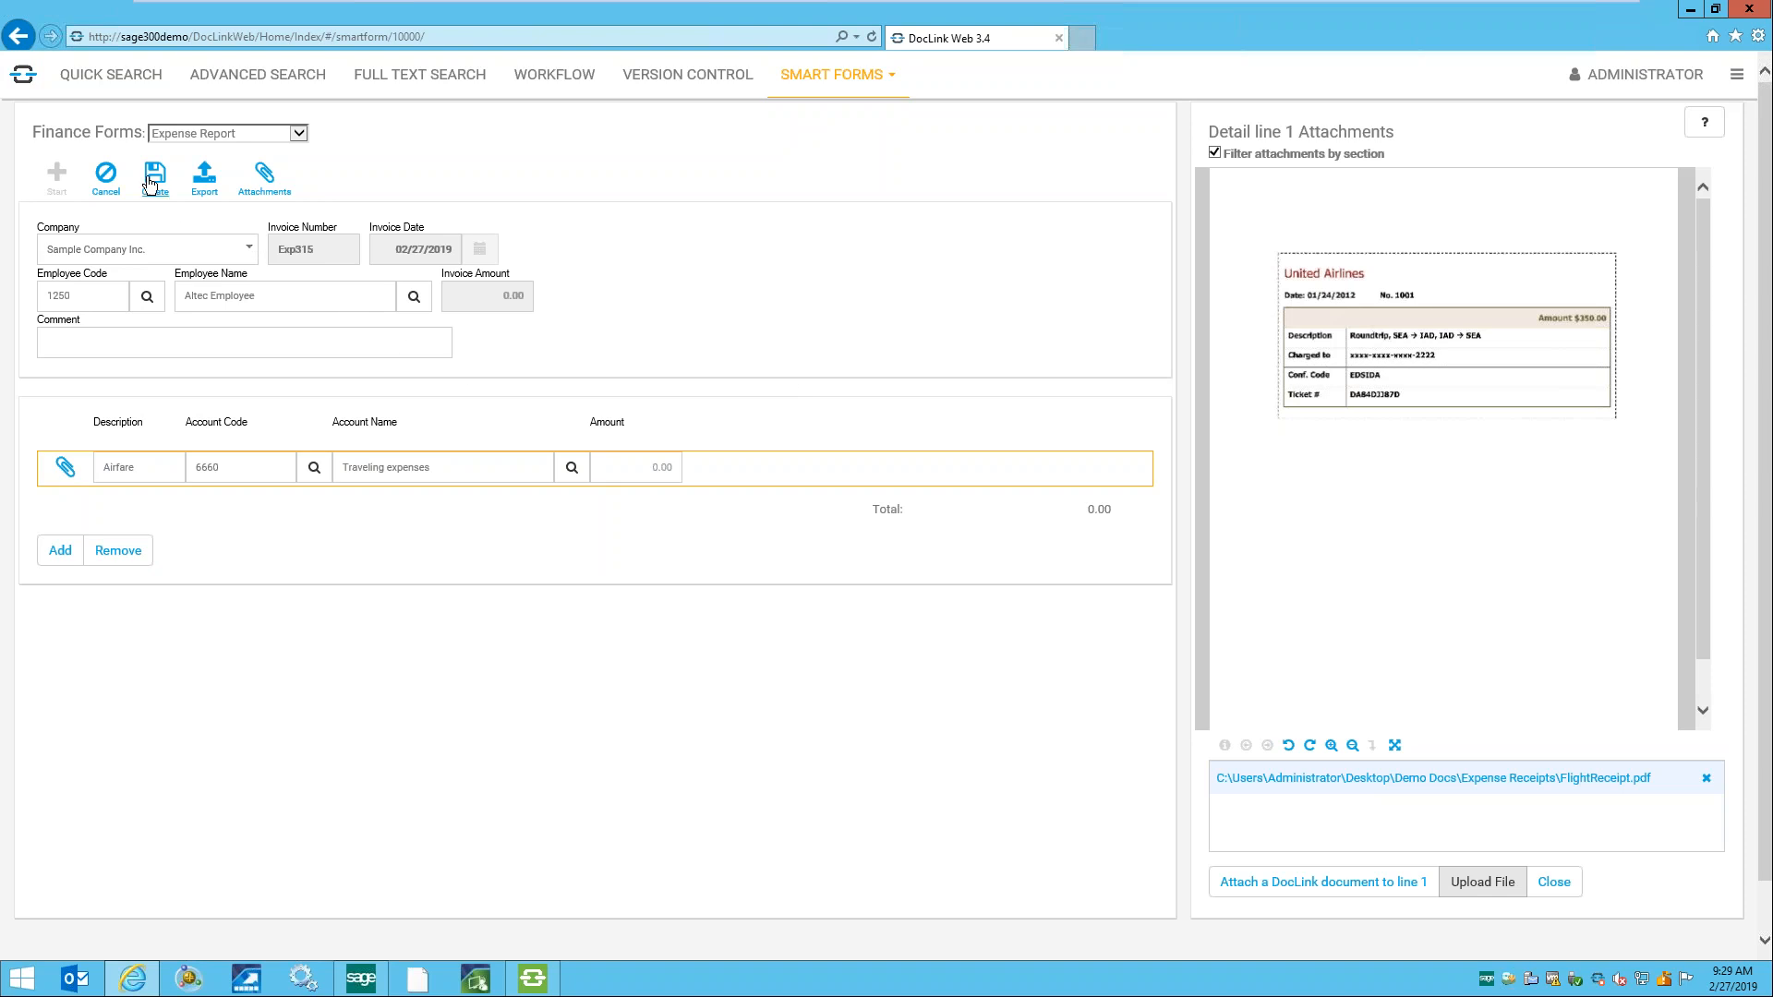
left_click(152, 177)
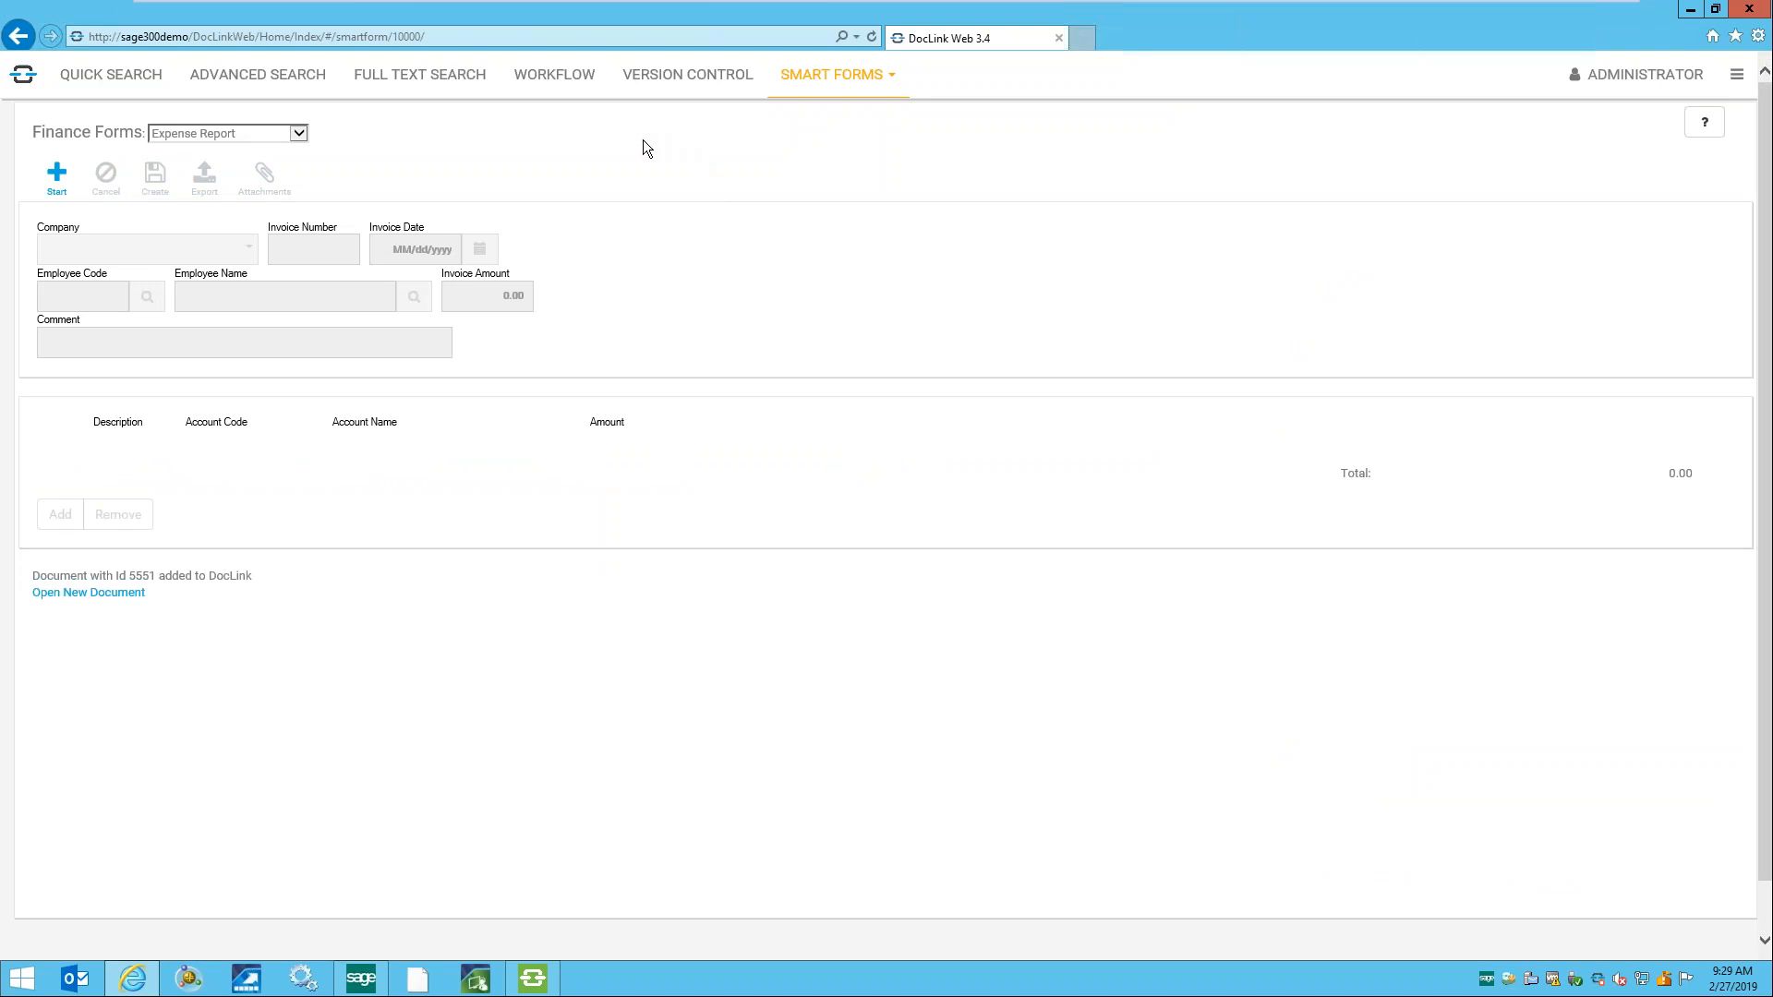
- Search the Expense Report workflow for documents of all categories in Review status
left_click(578, 89)
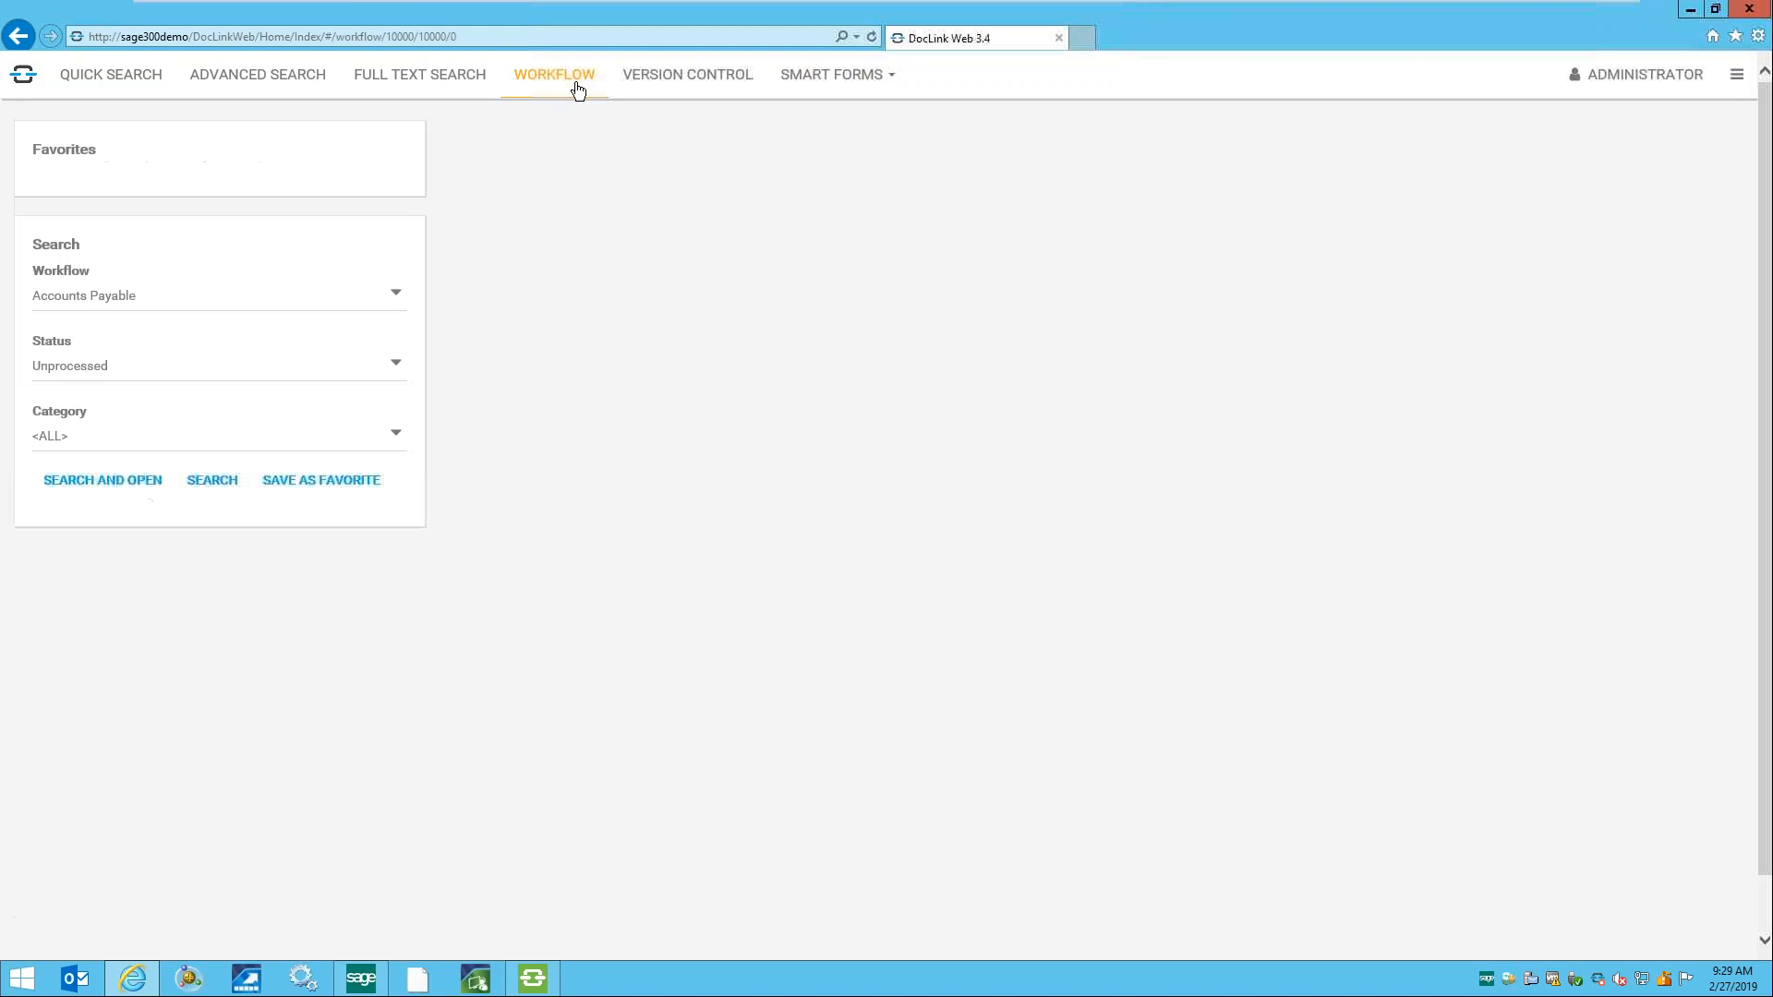
left_click(369, 295)
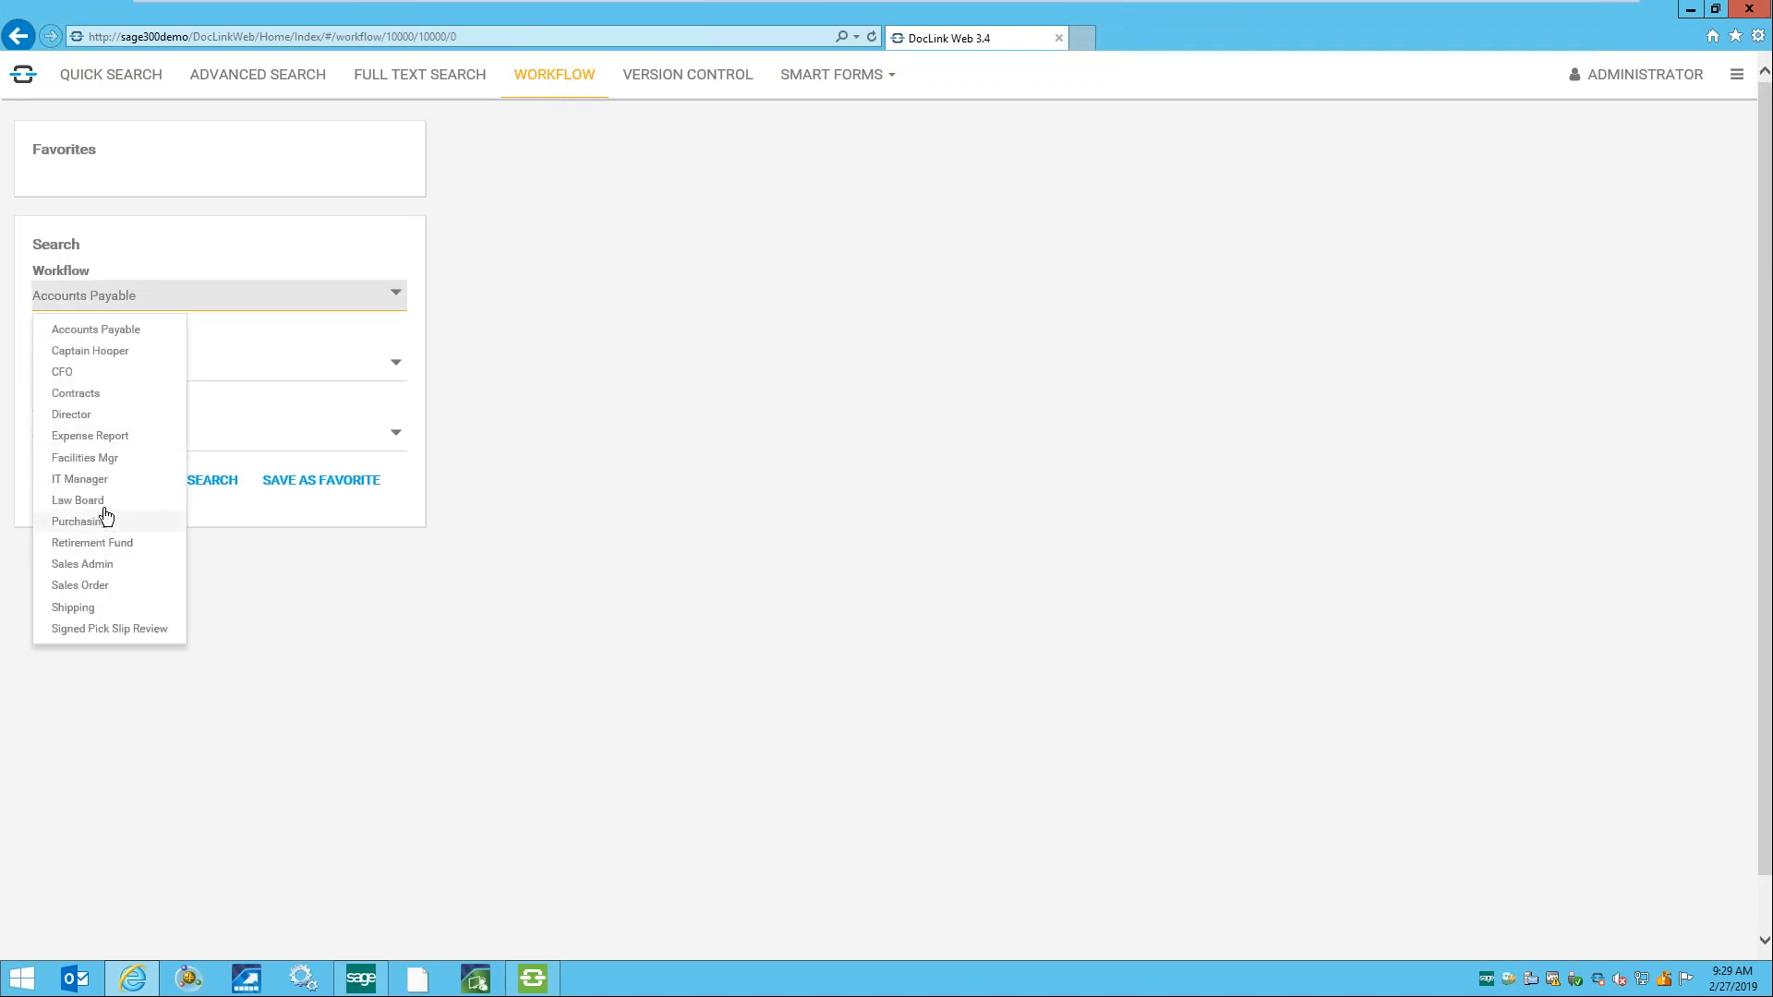
left_click(104, 443)
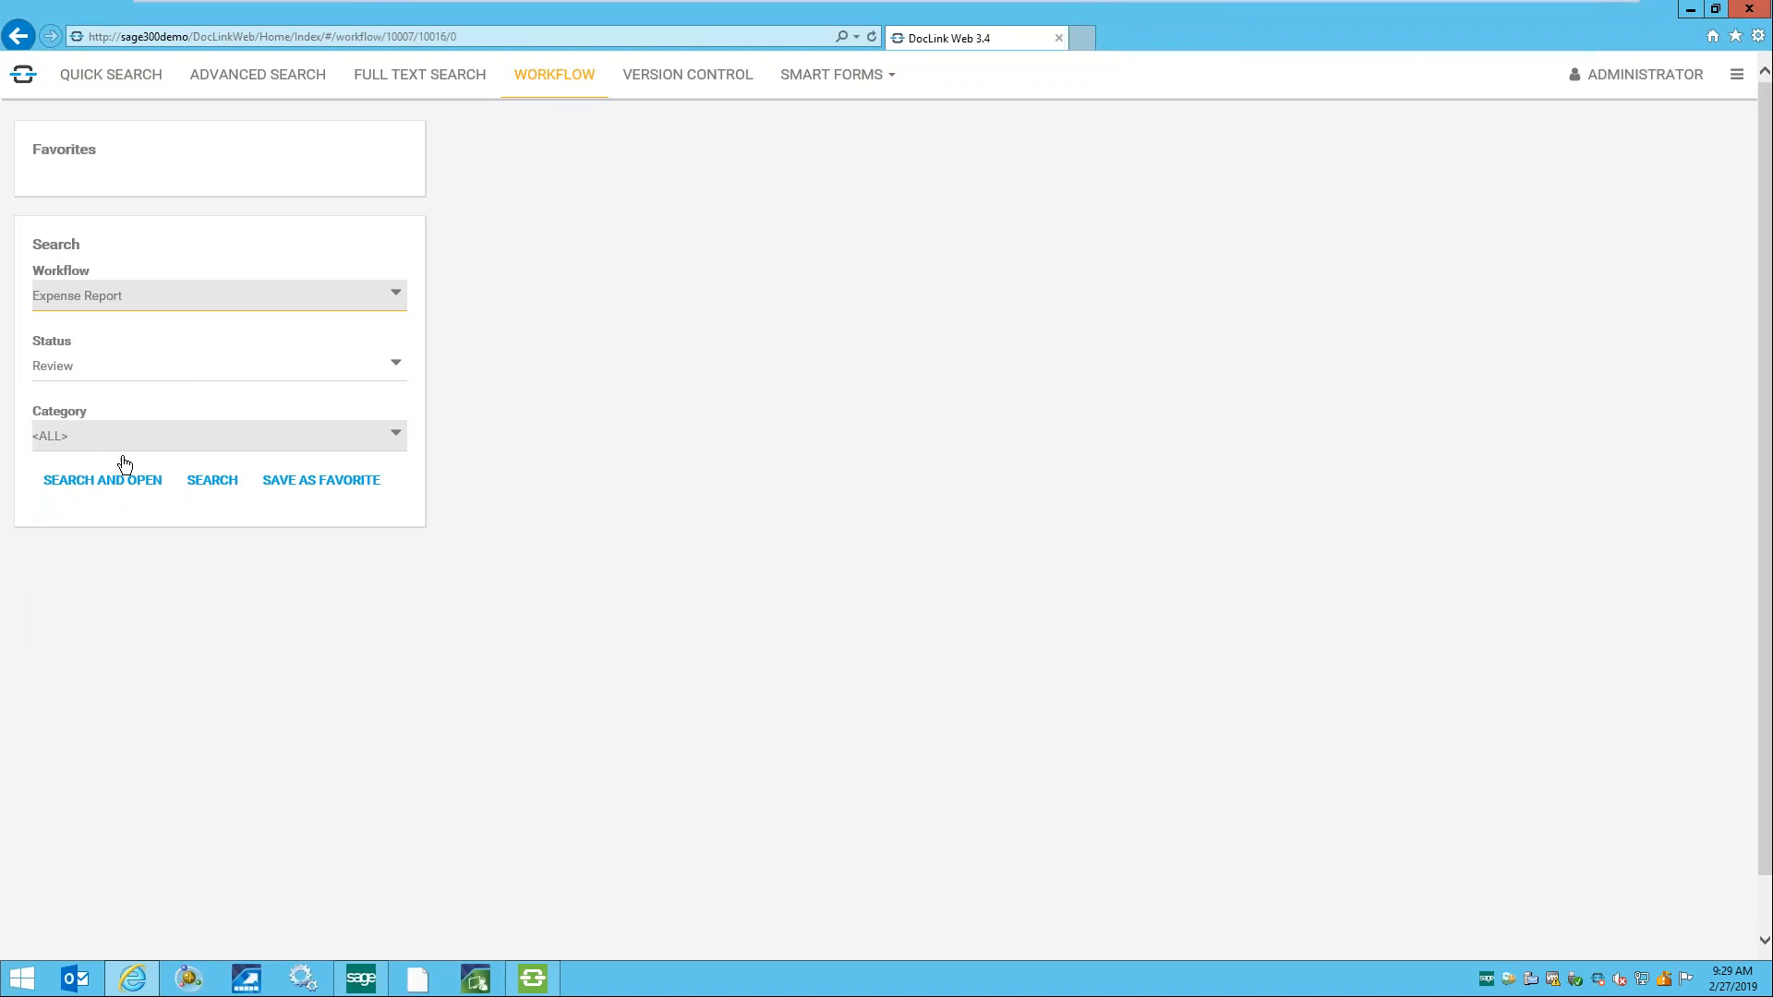
left_click(205, 484)
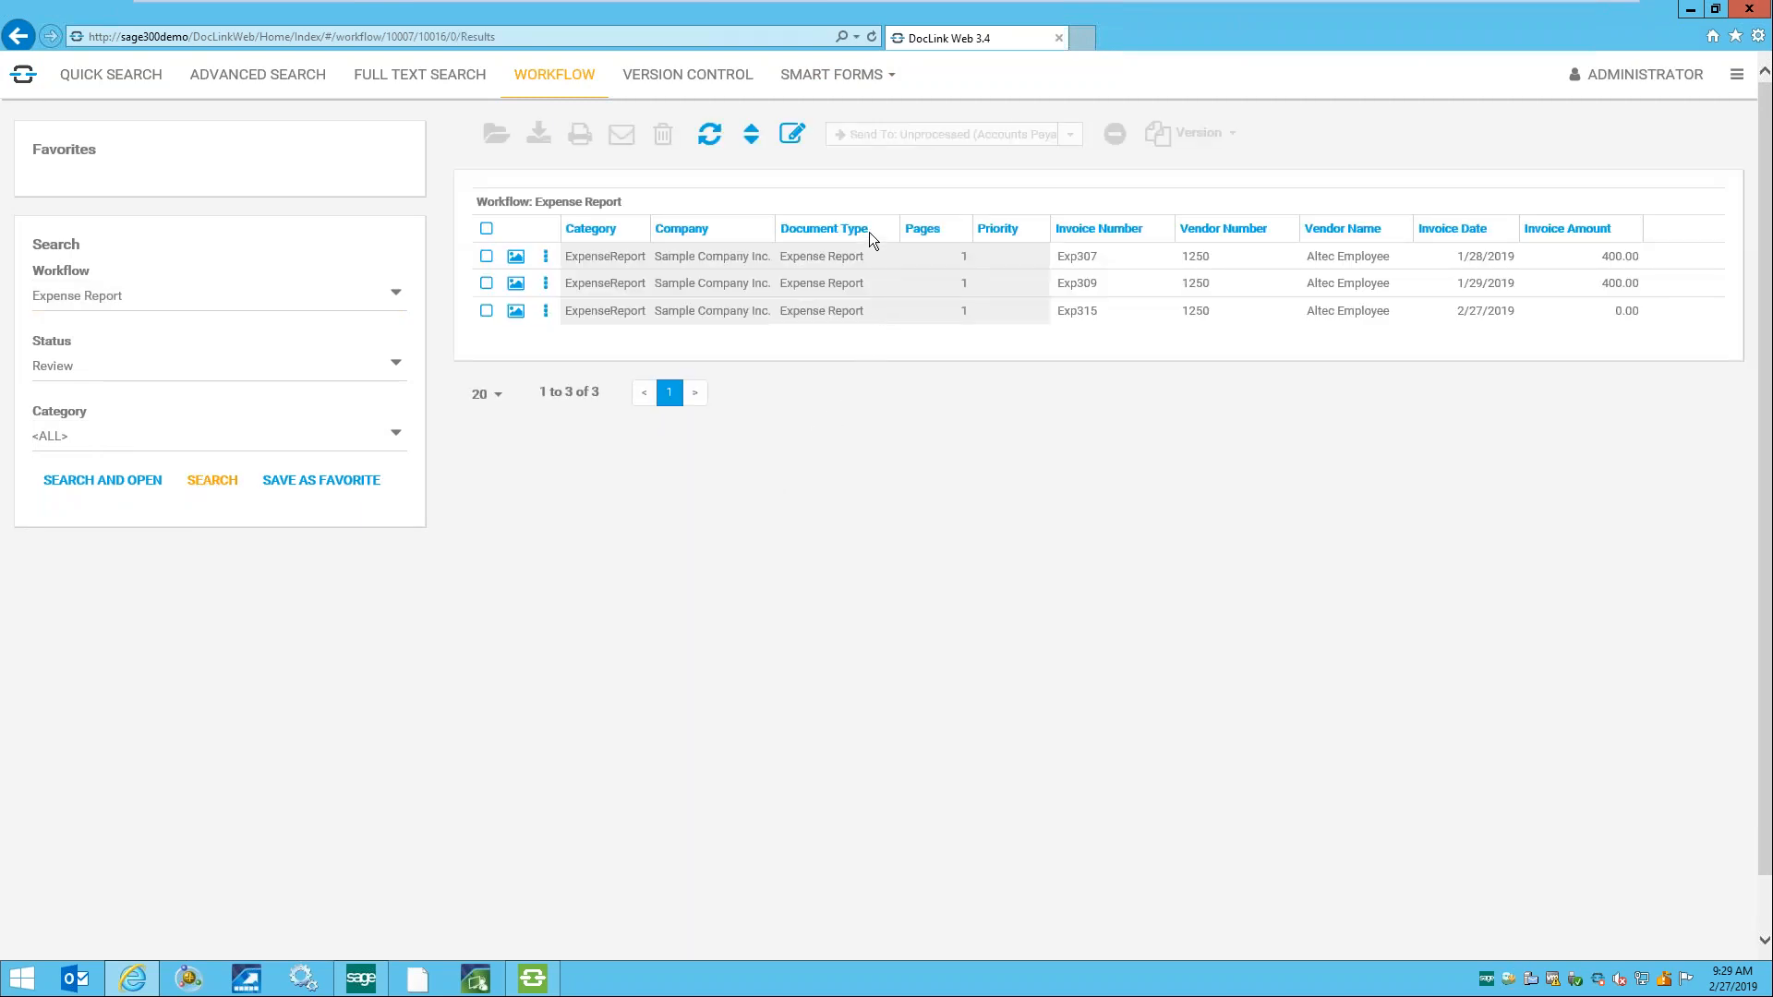
- Open expense report Exp307, view its attached expense receipt among the supporting documents, and return to the report
left_click(486, 255)
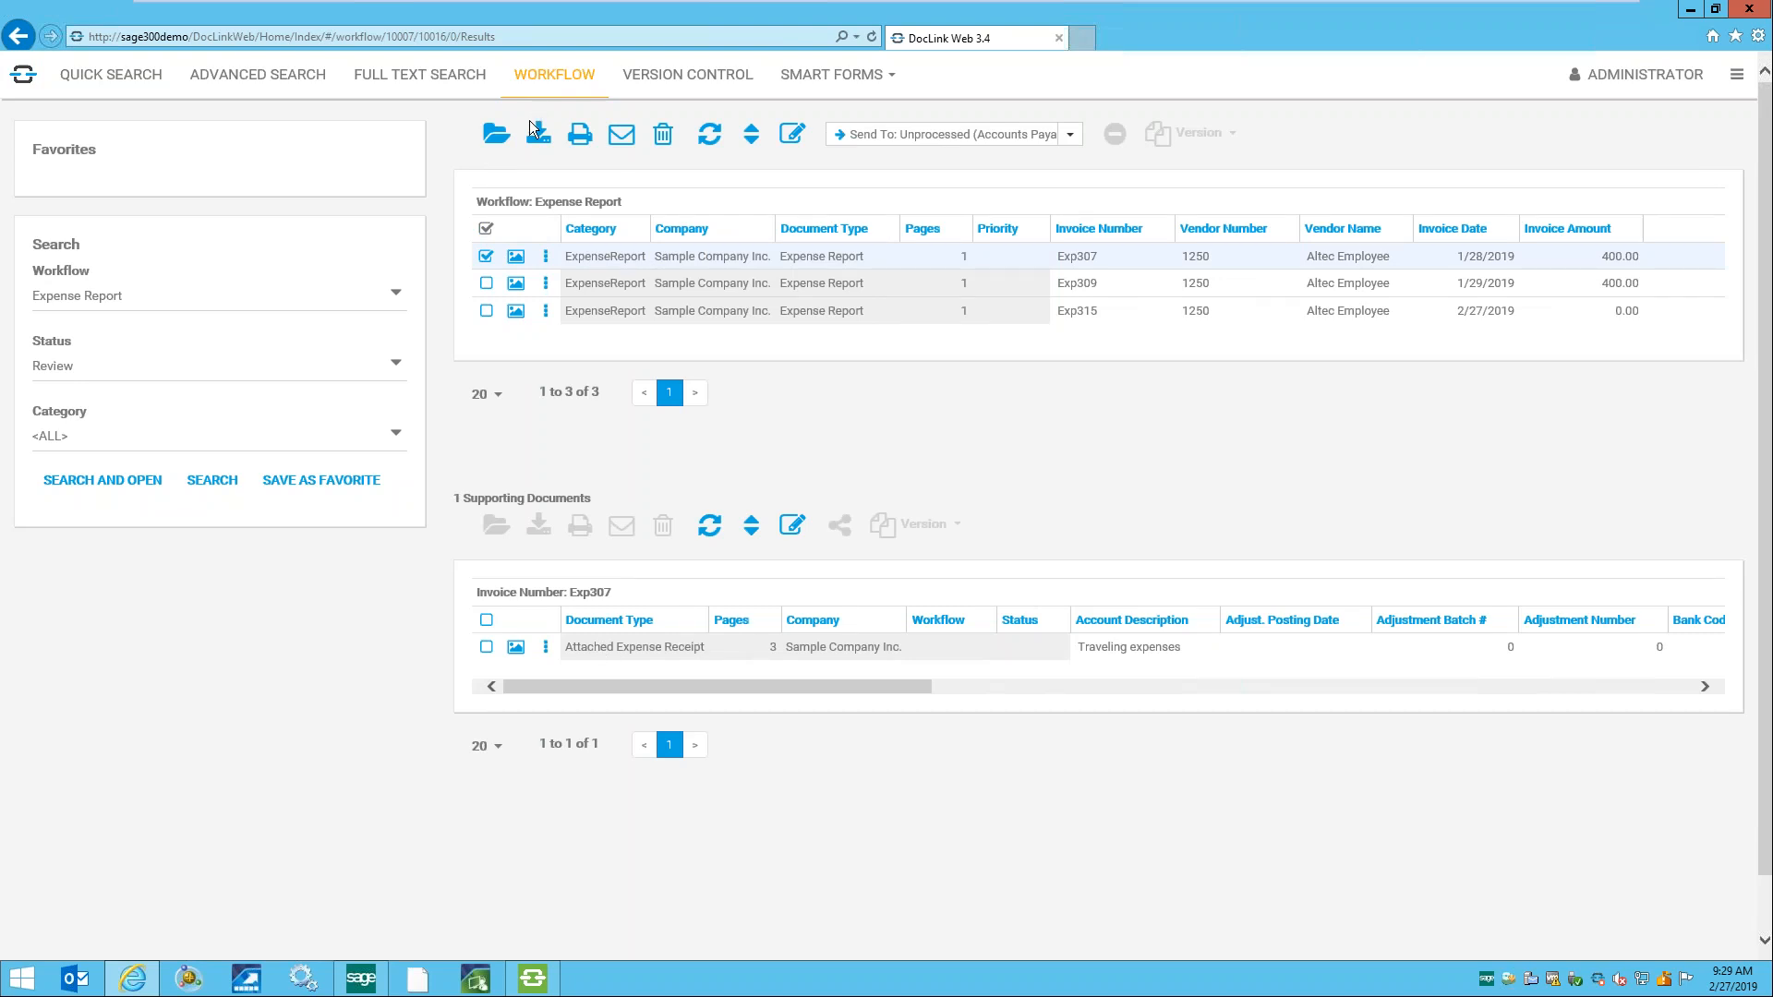
left_click(496, 134)
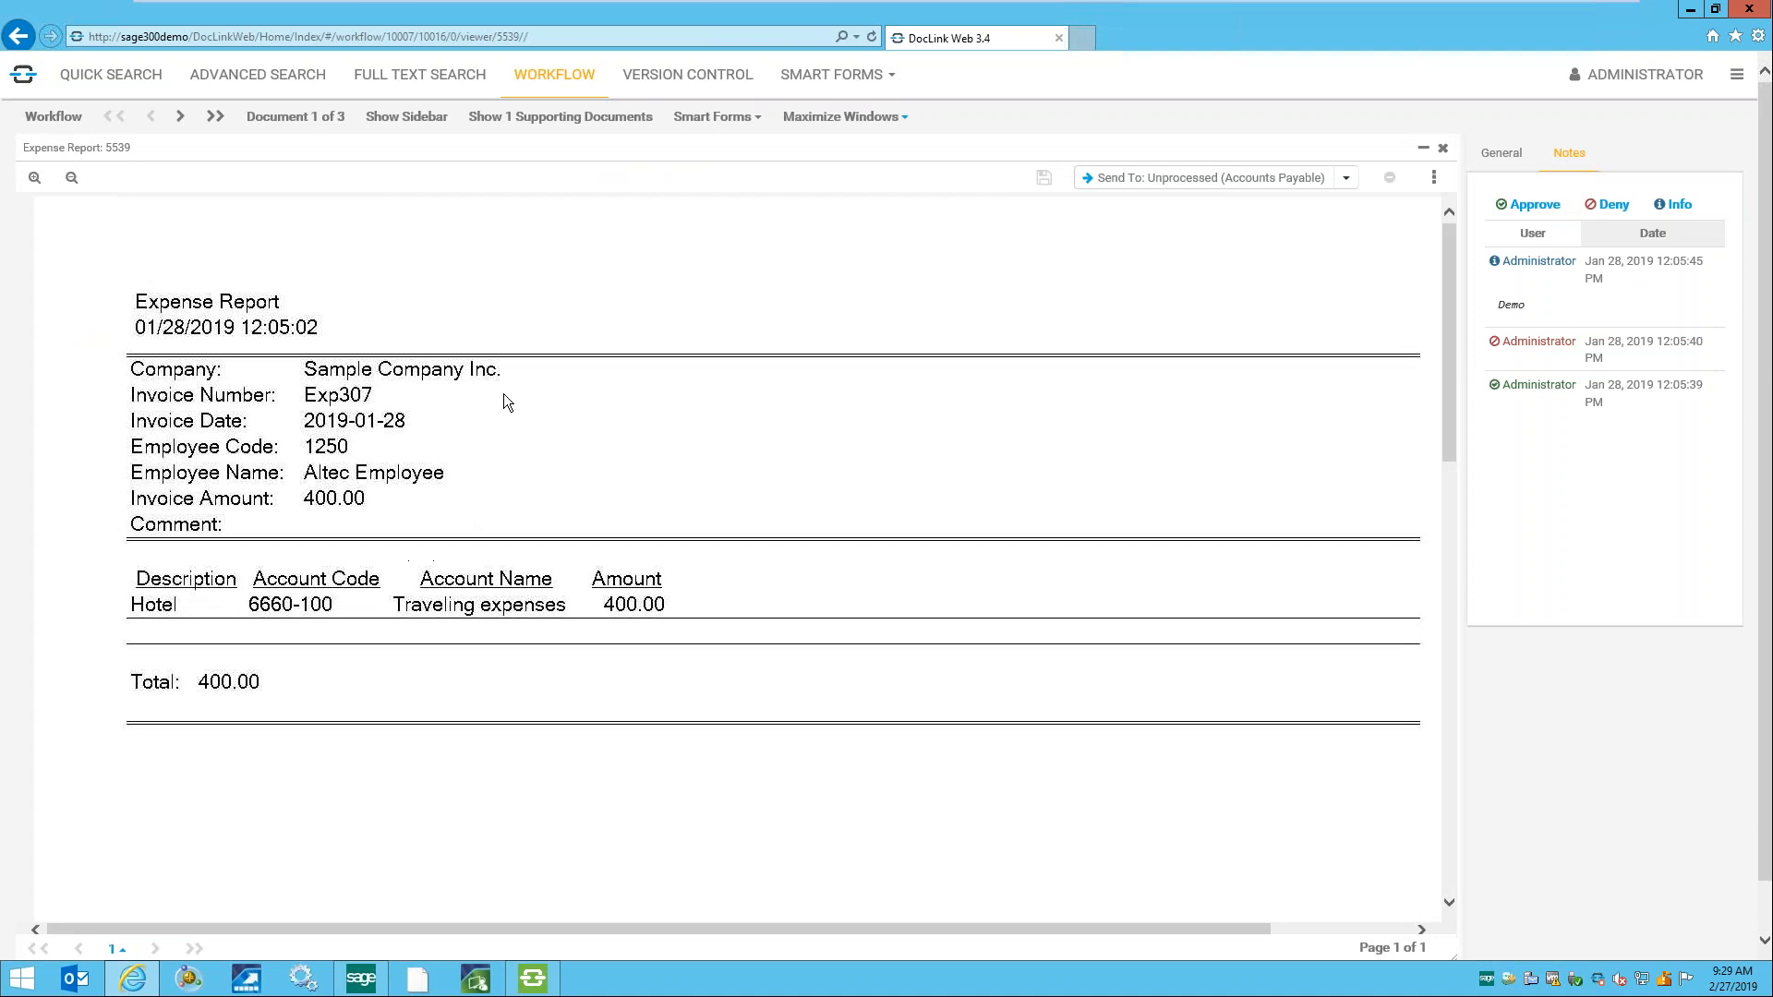
left_click(595, 411)
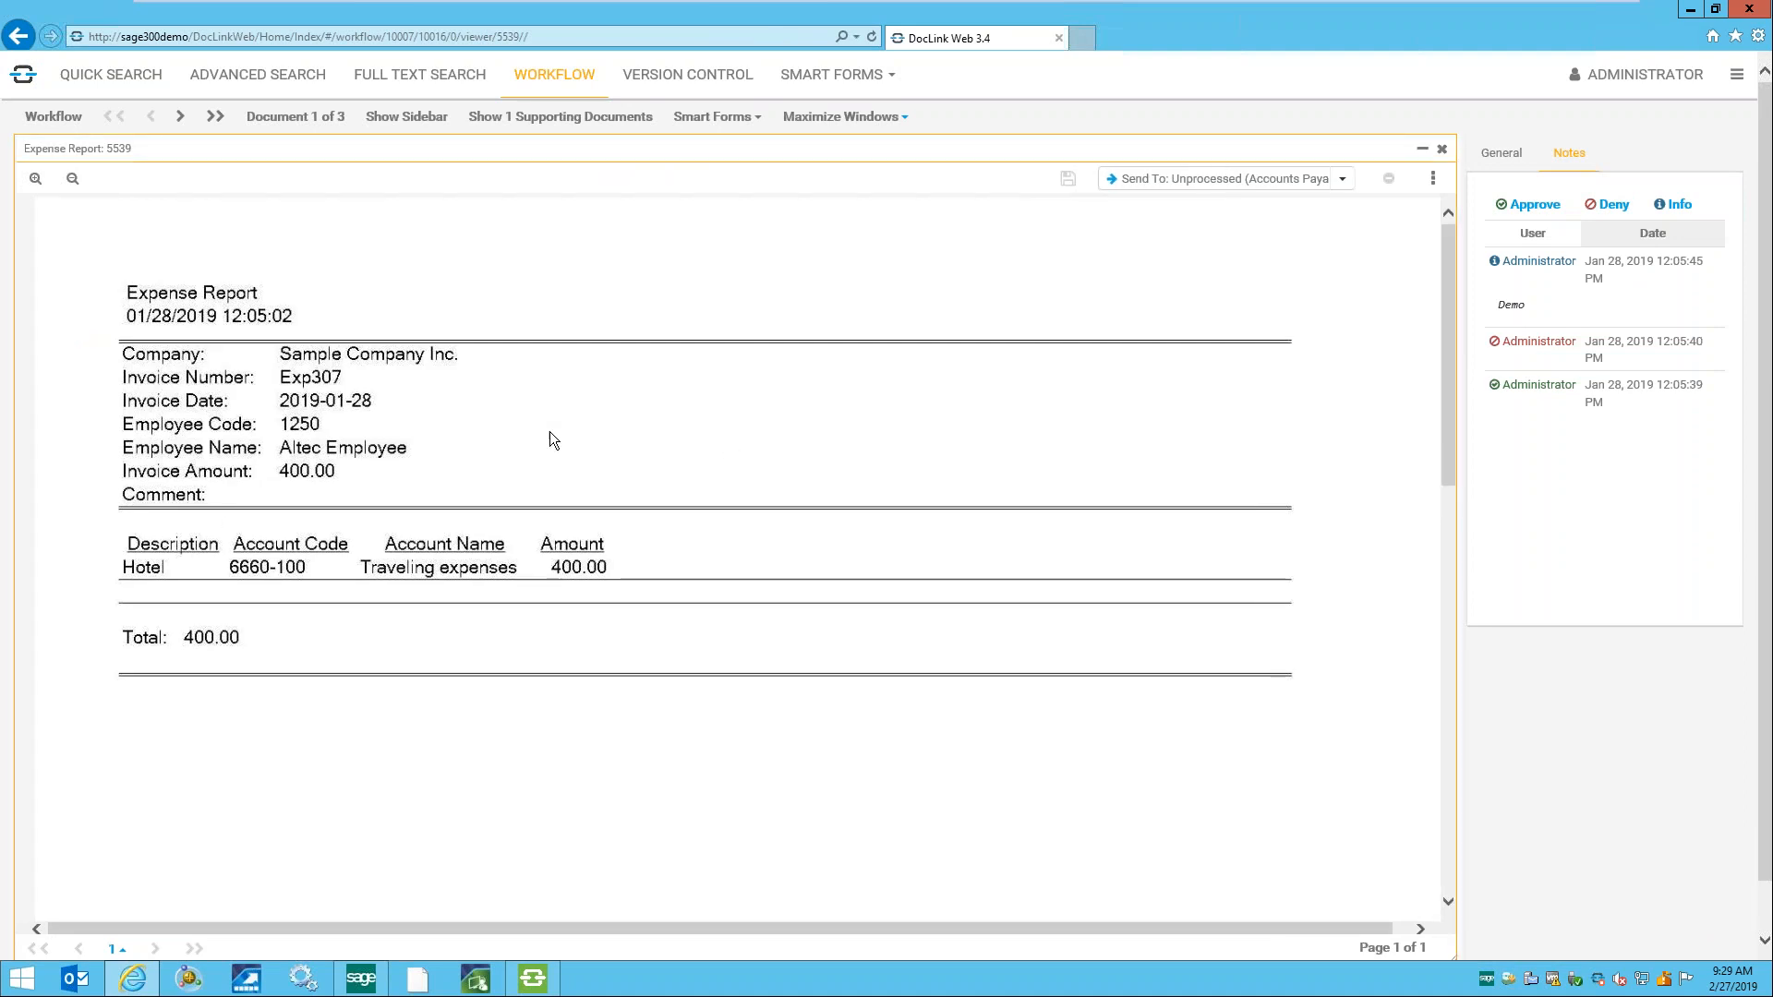
left_click(752, 128)
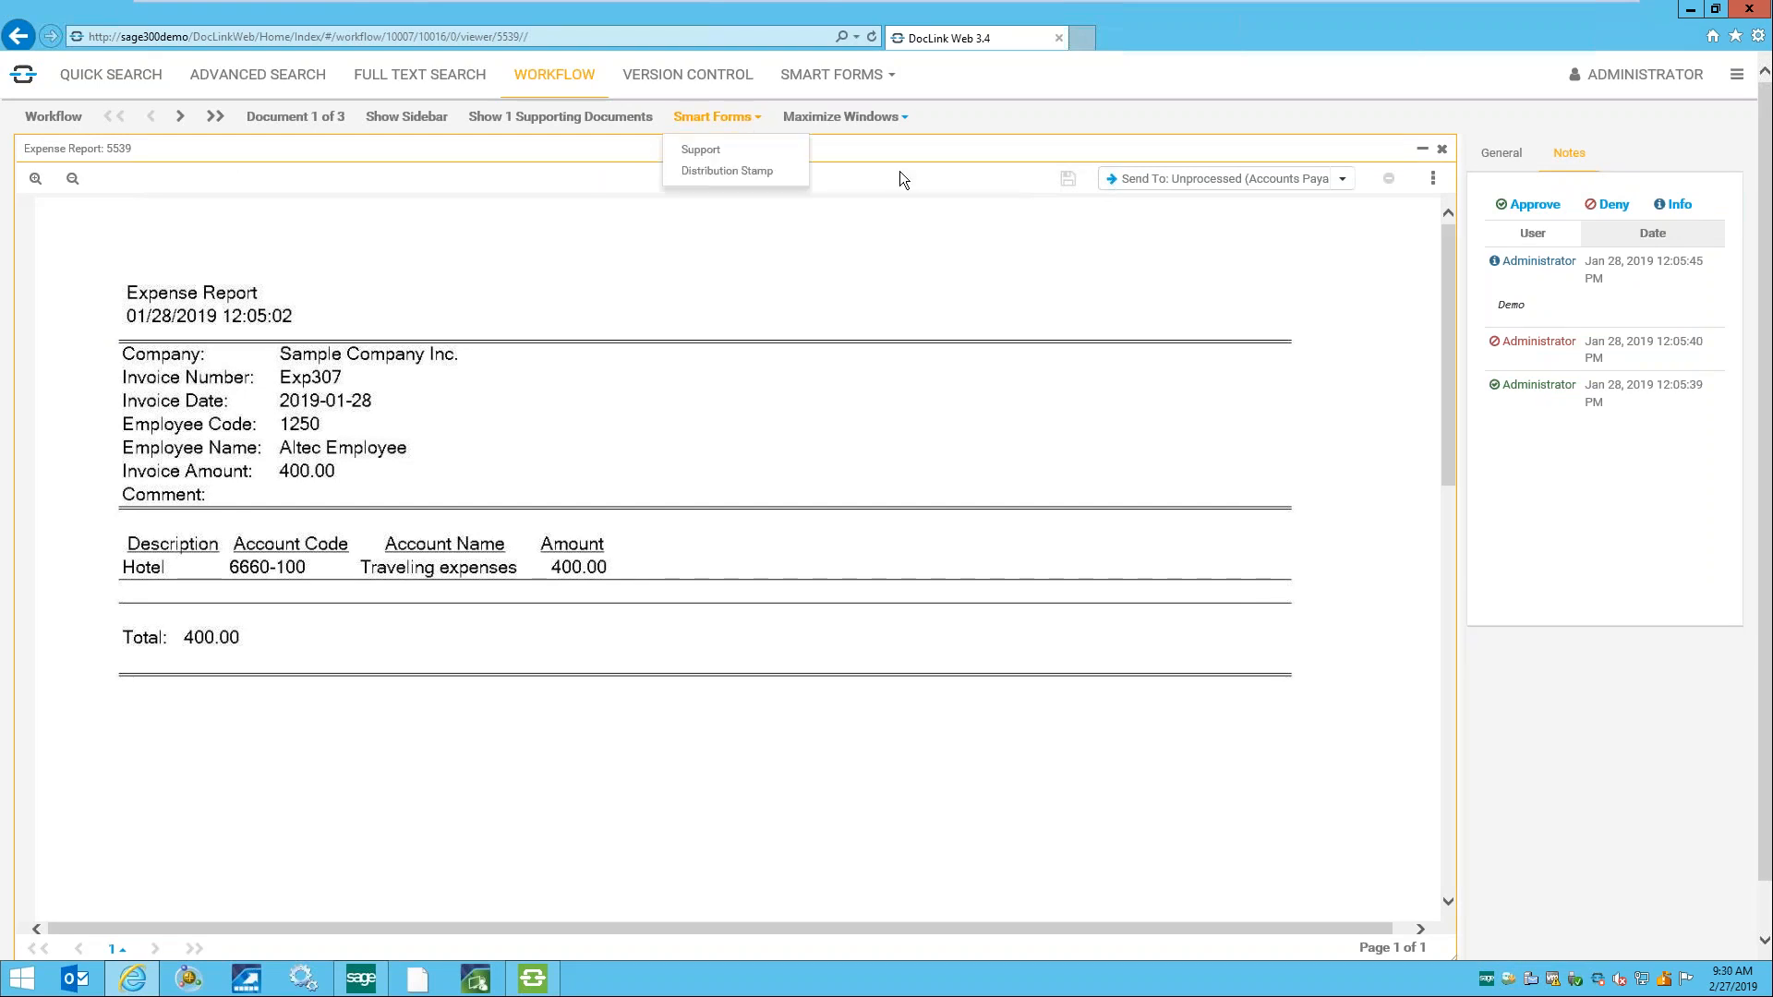
left_click(528, 118)
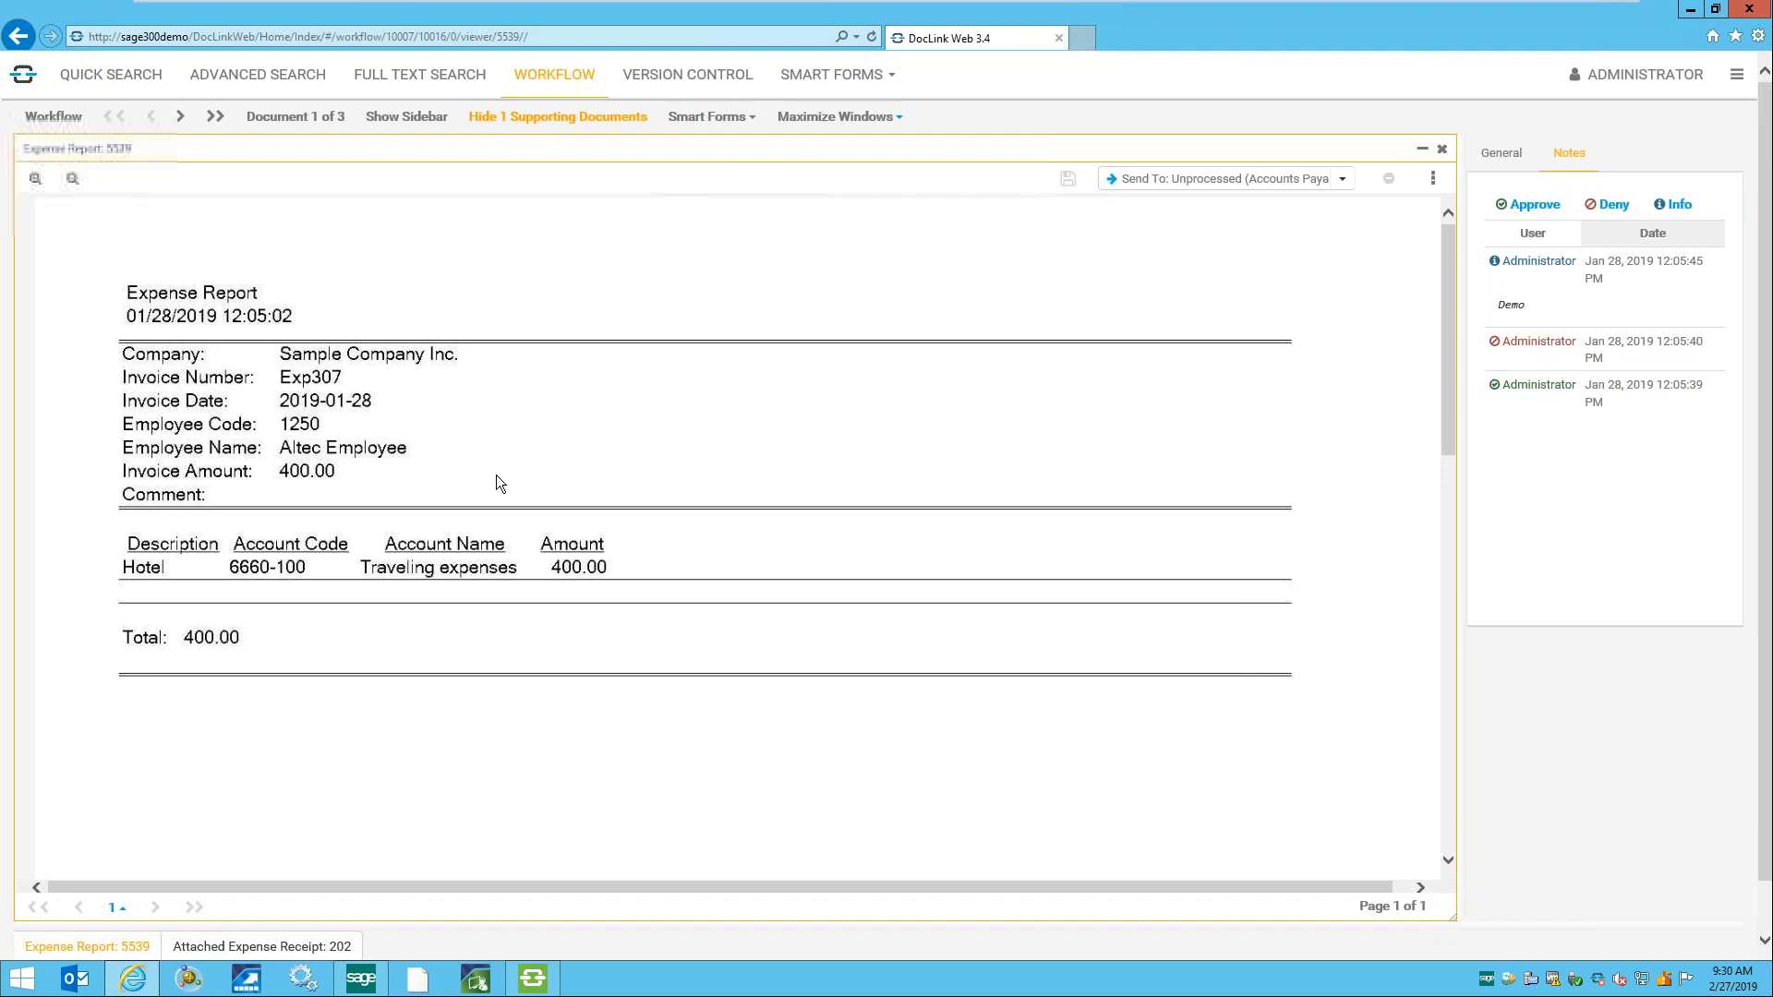
left_click(305, 951)
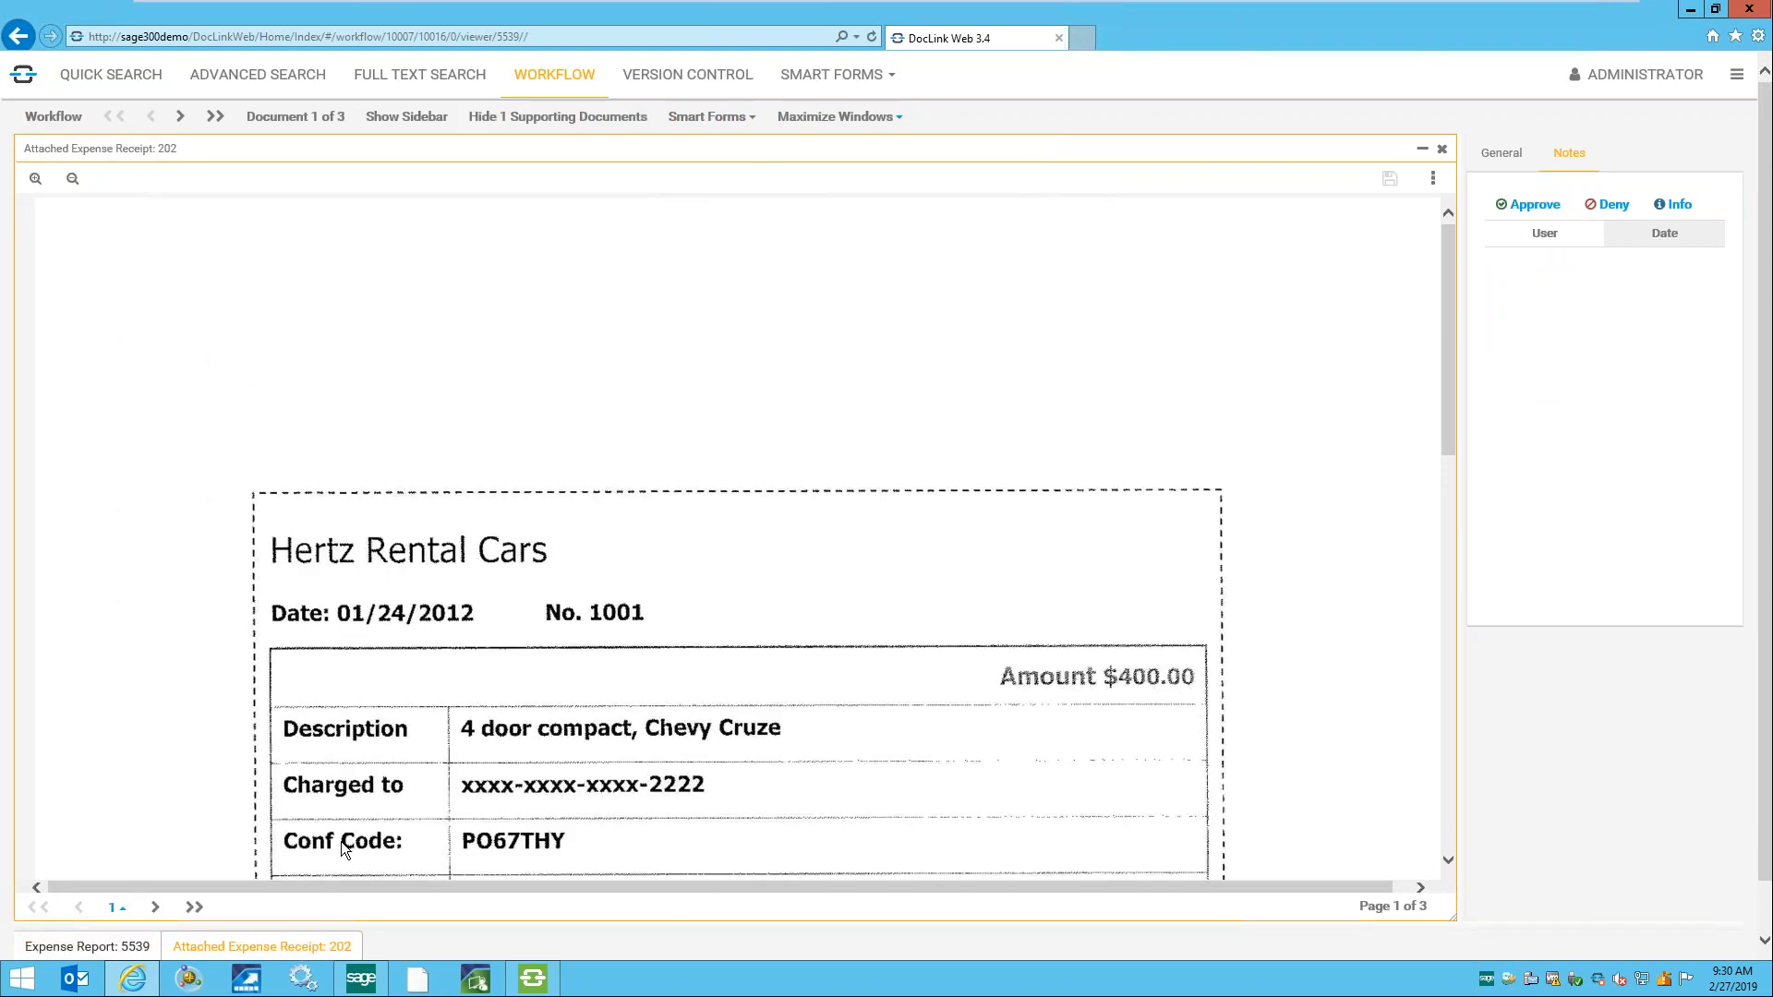
left_click(129, 948)
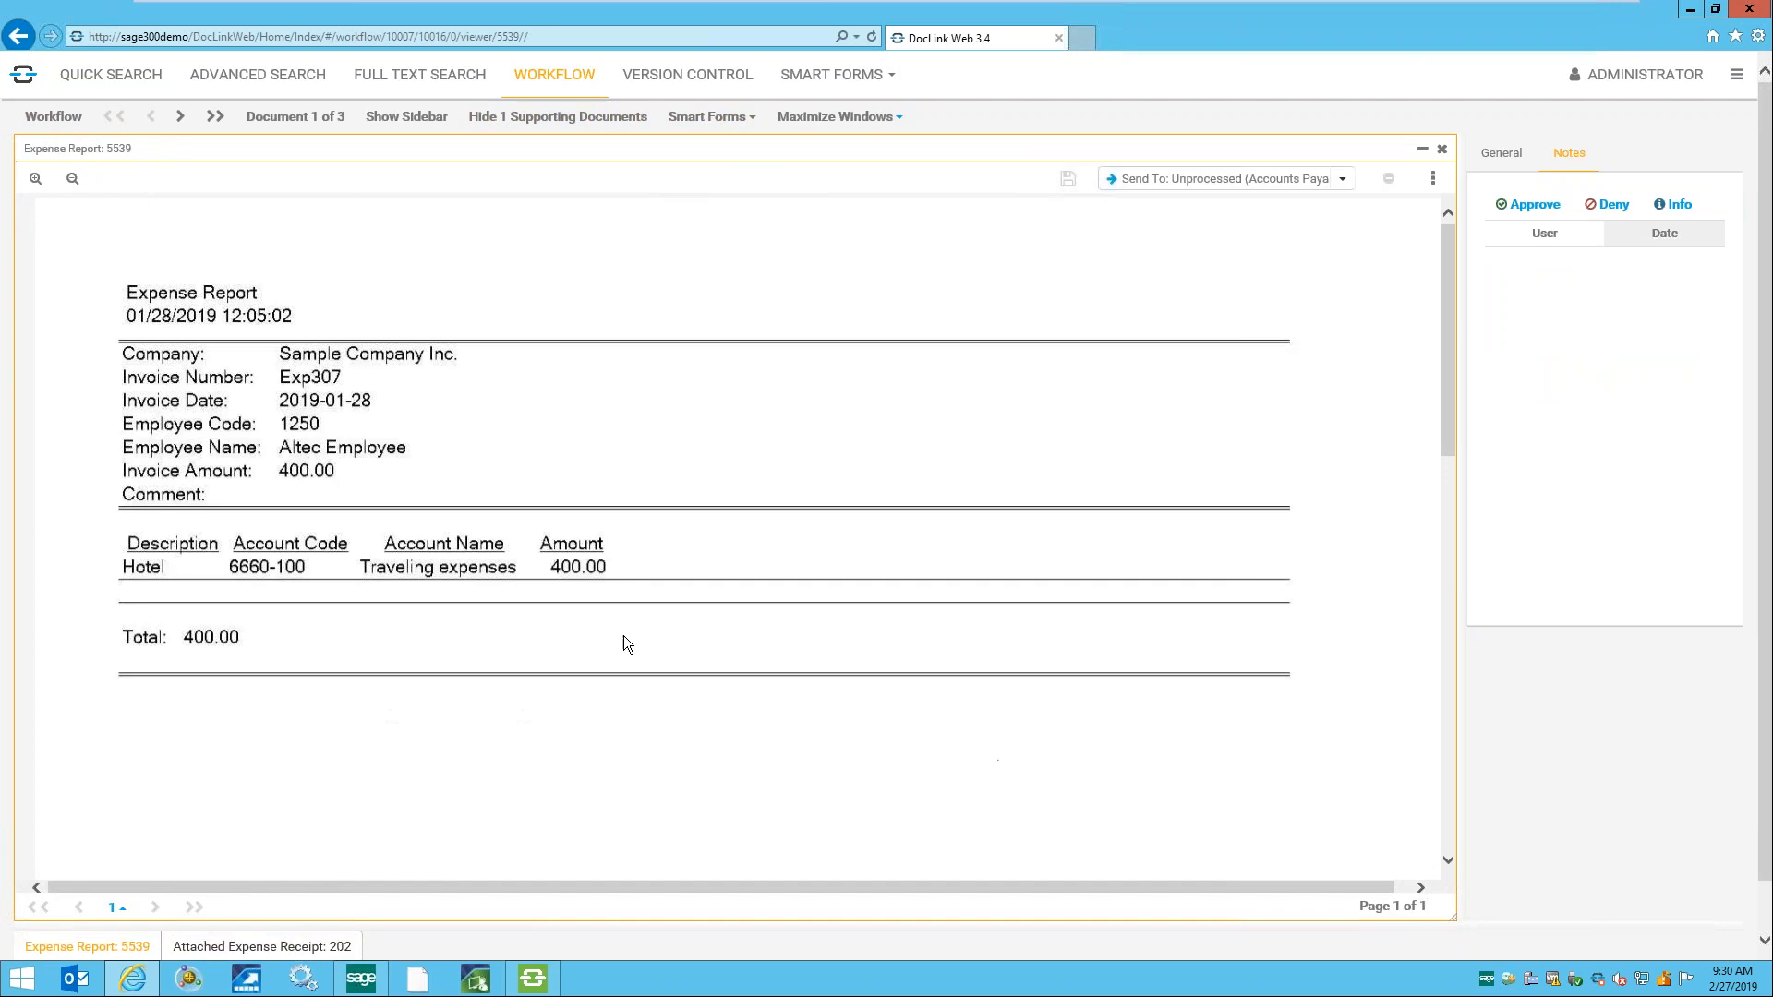
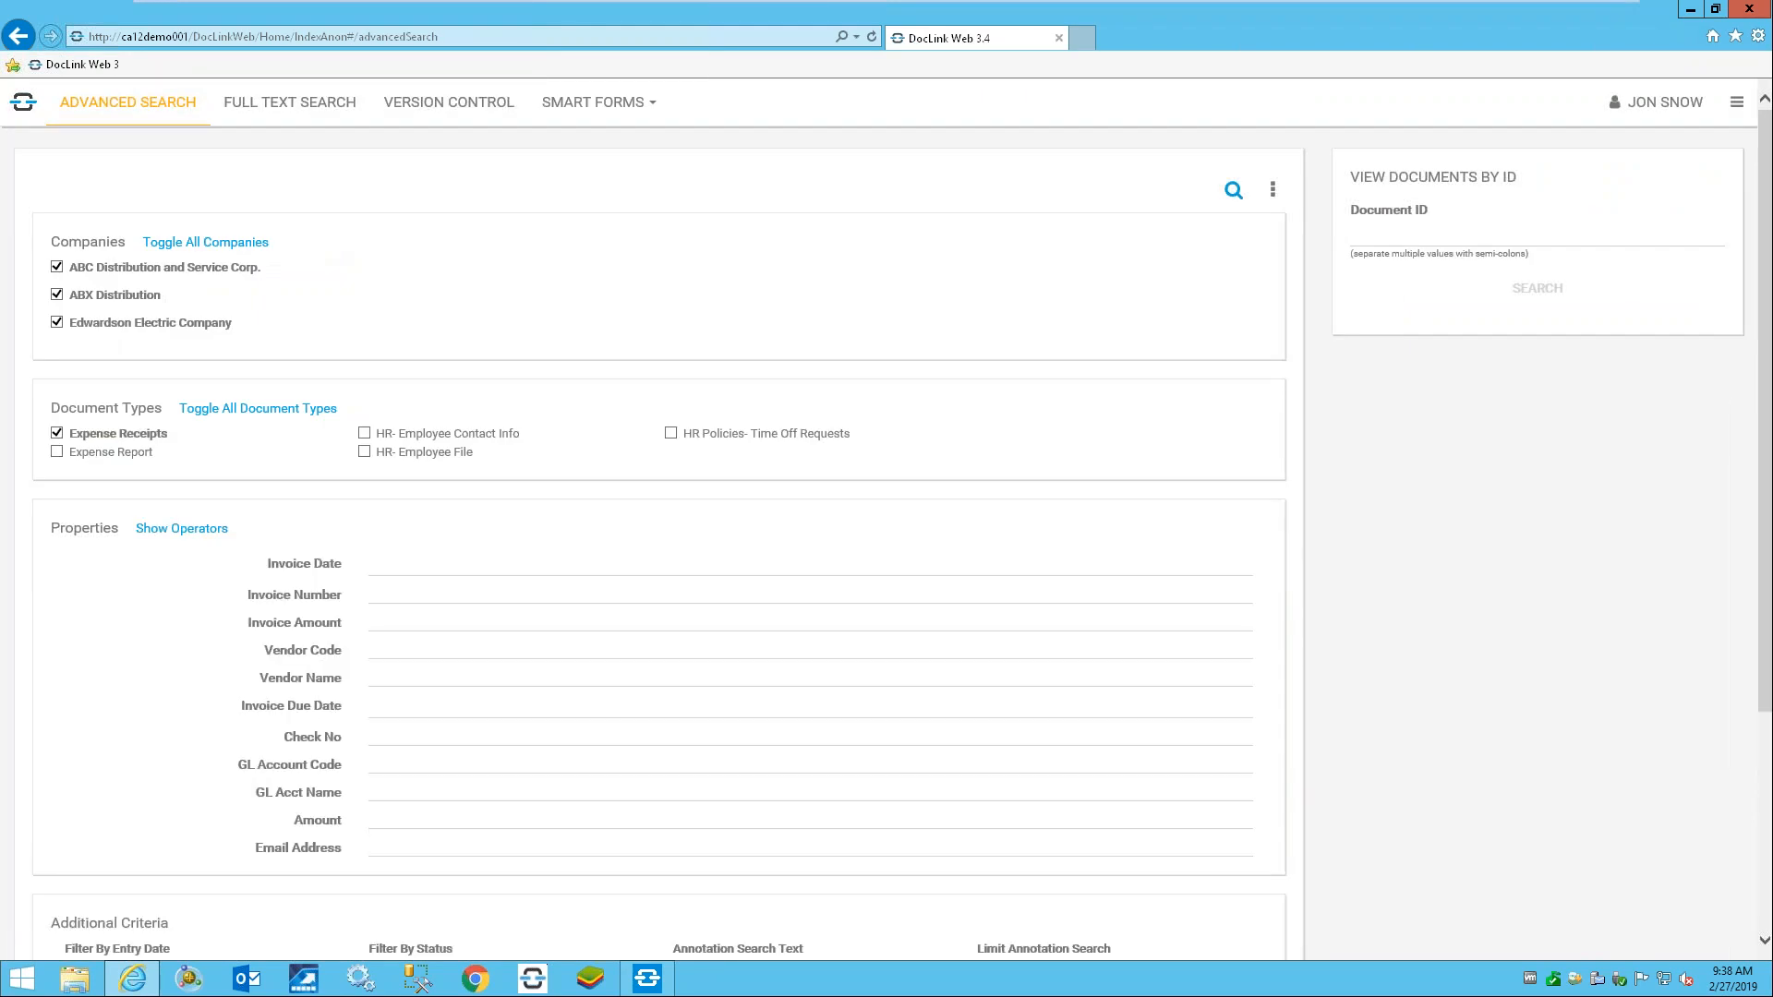
- Start a new Time-Off Request using the HR smart form
left_click(622, 112)
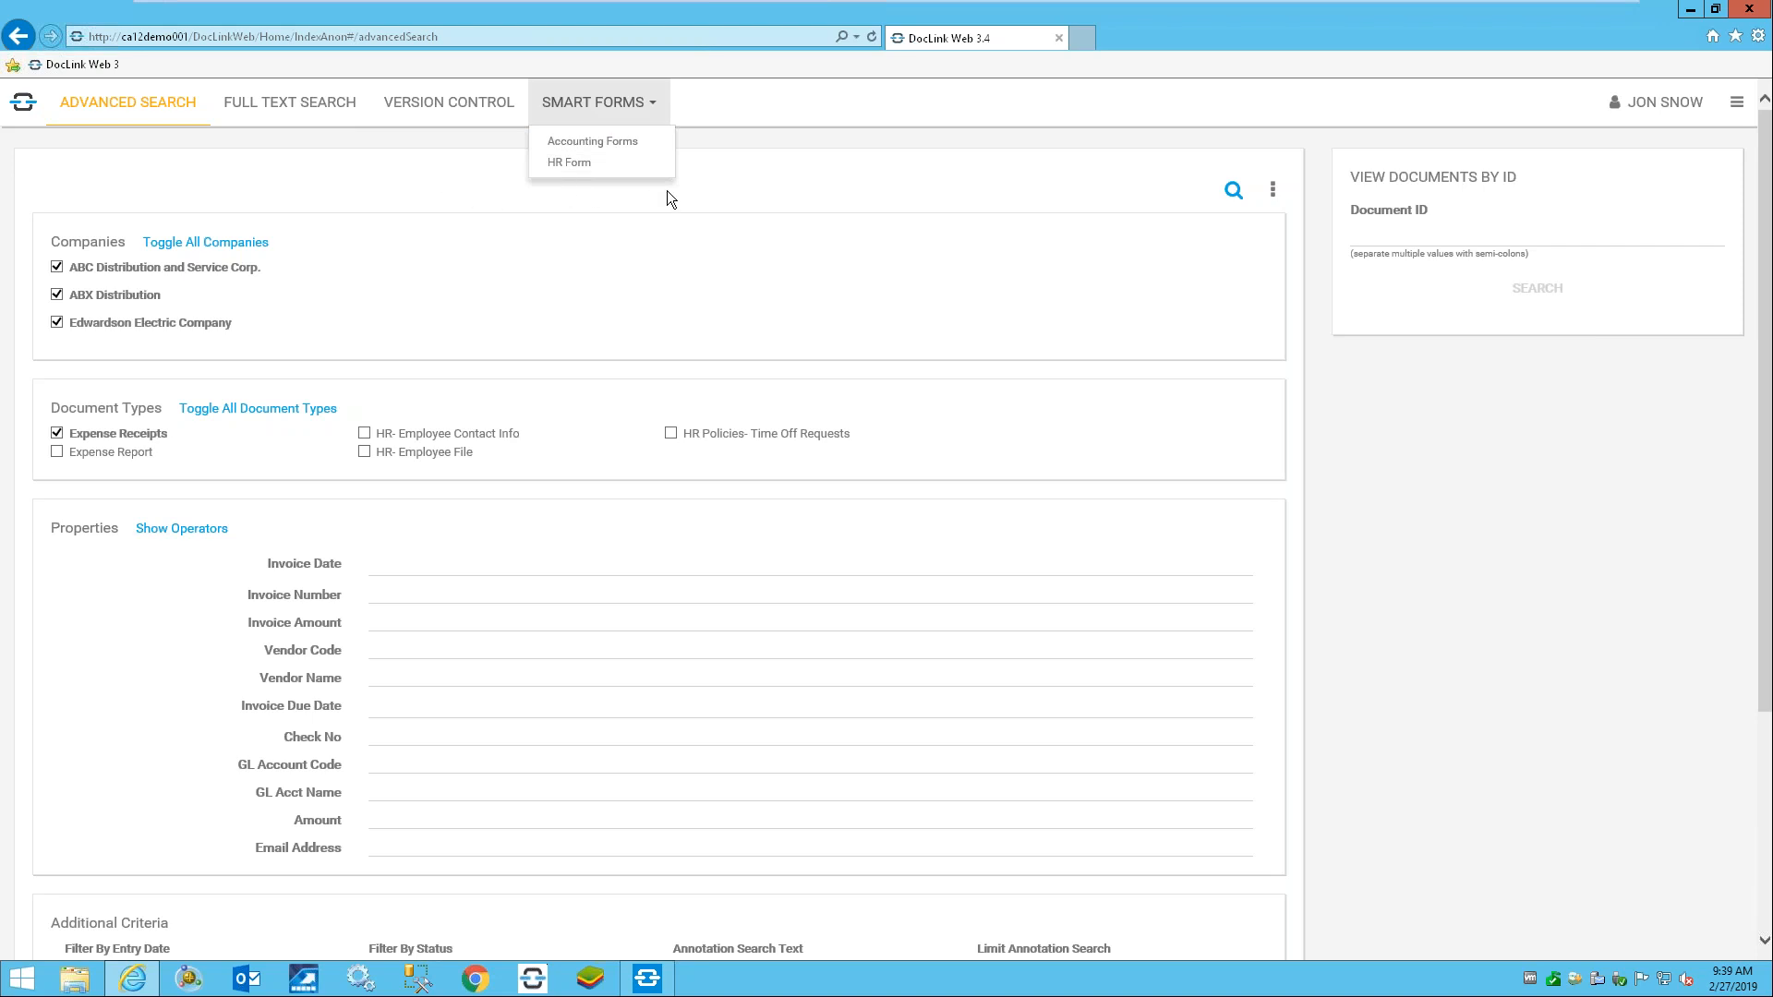
left_click(589, 170)
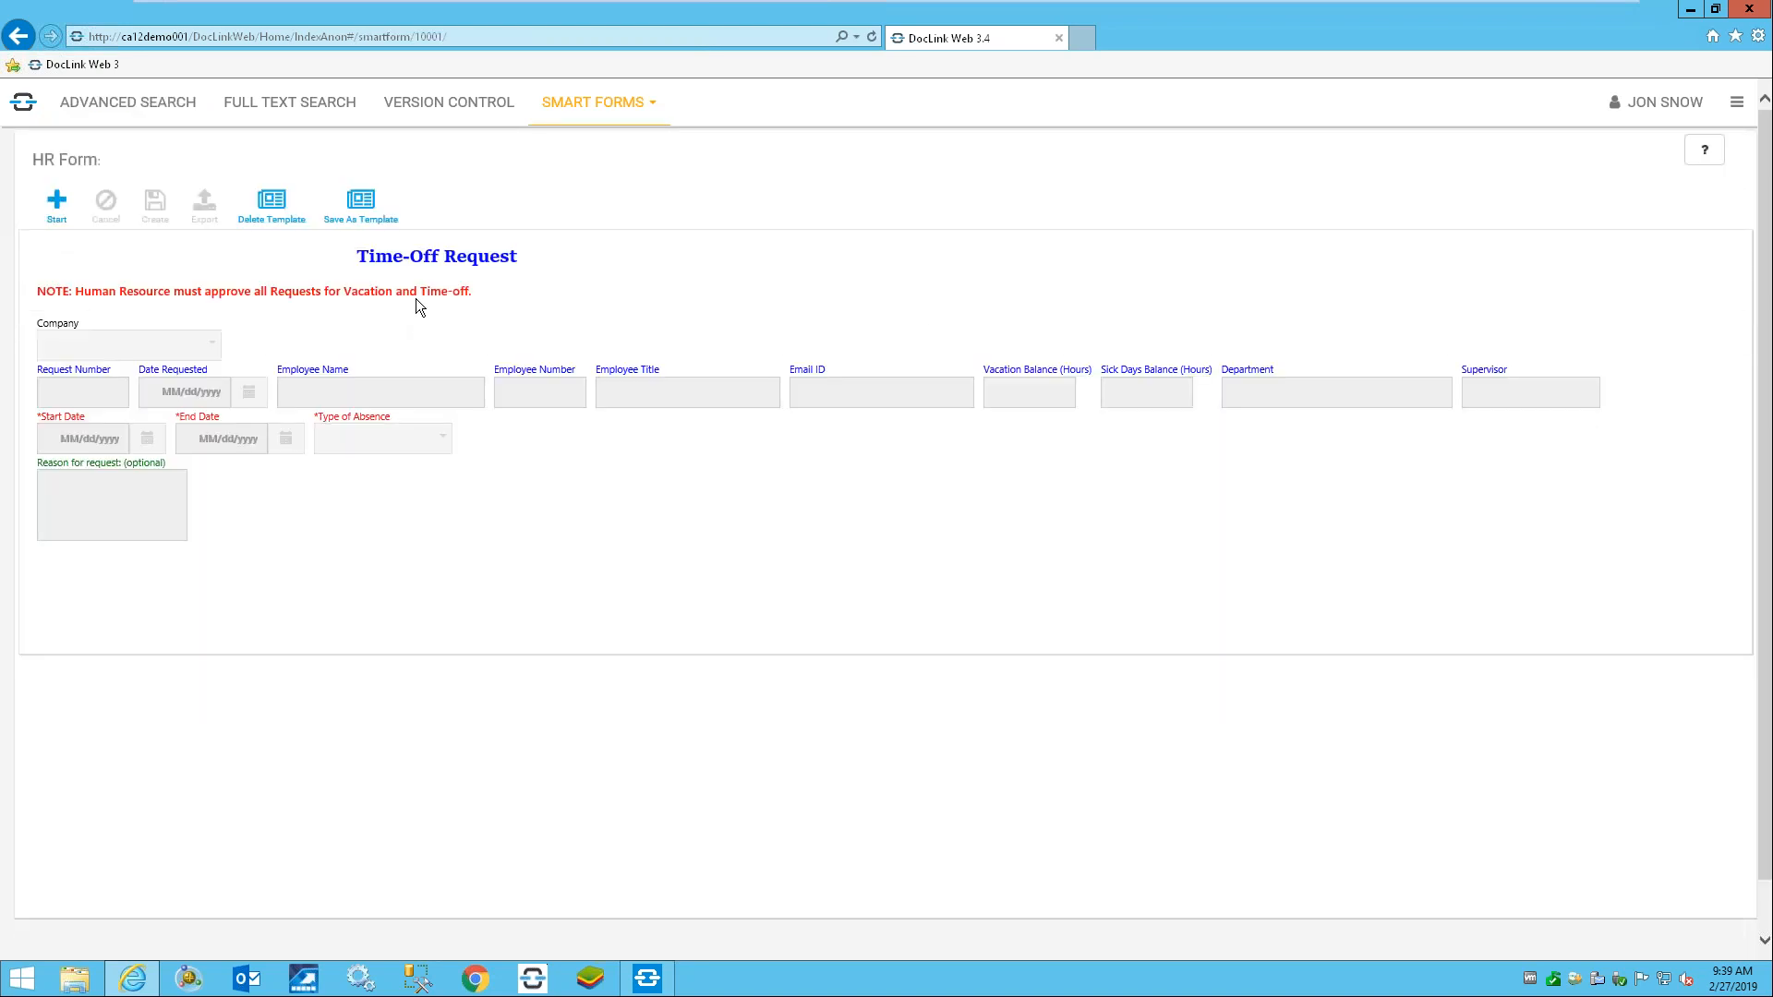
left_click(64, 218)
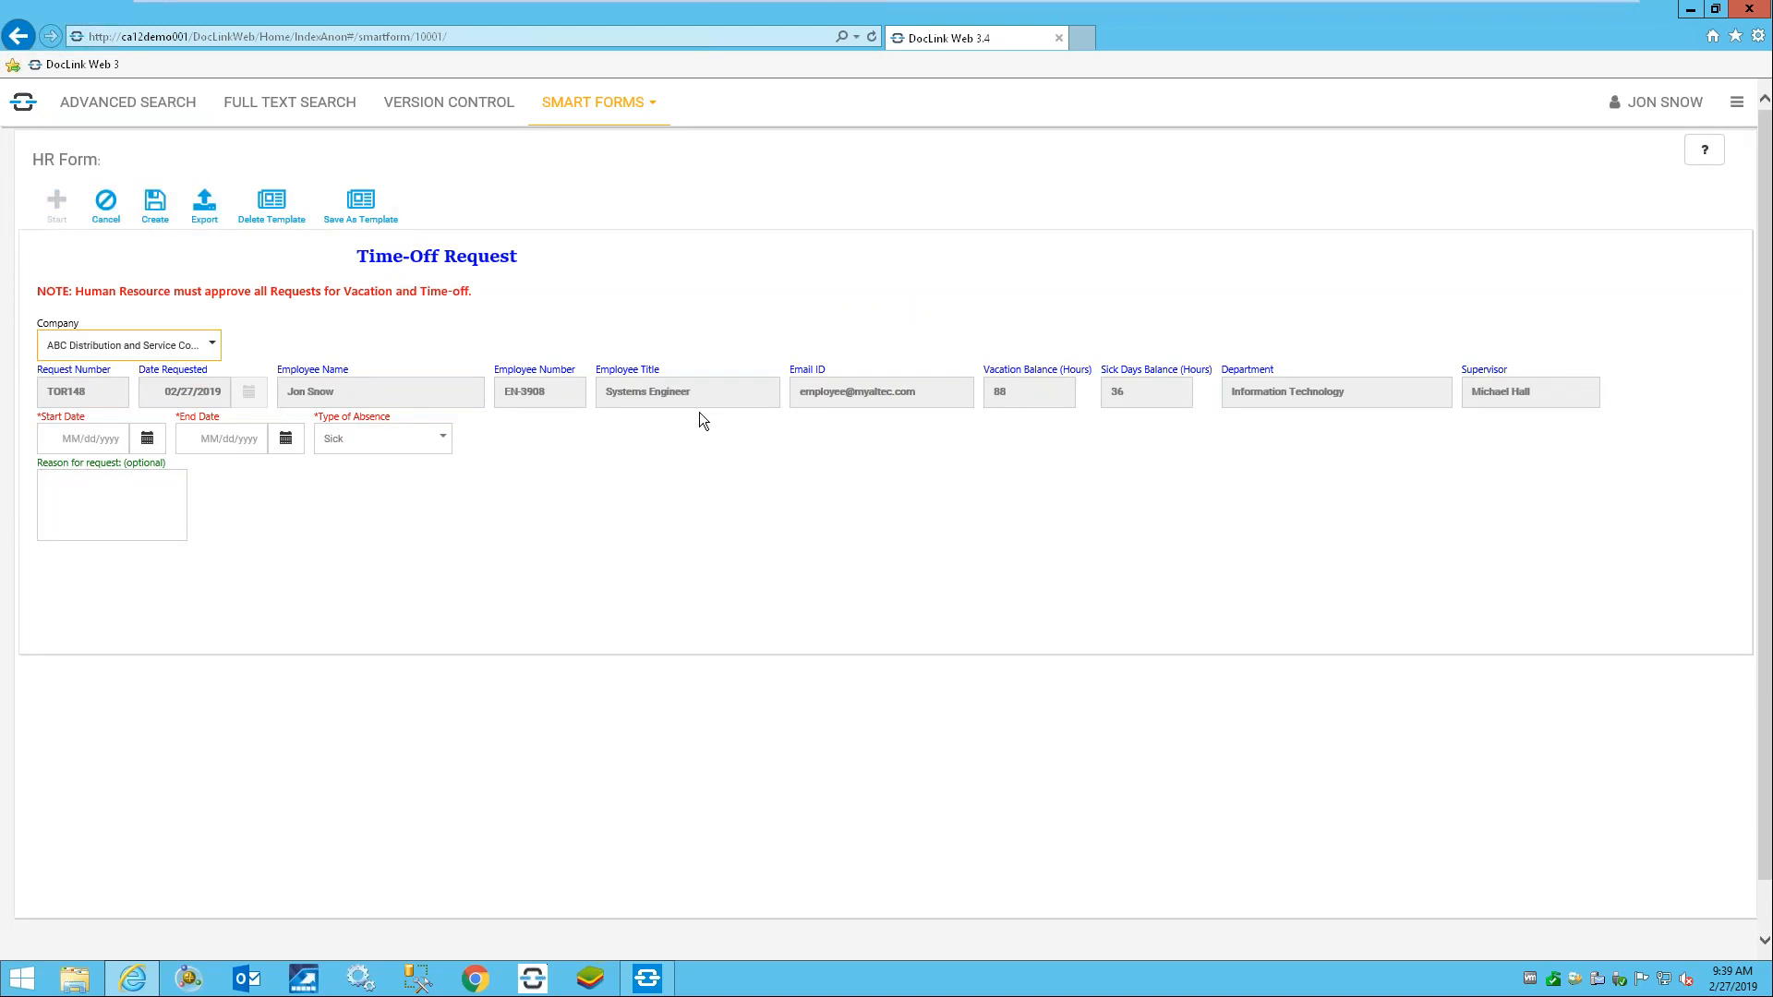
- Set the time-off request's start date to 03/04/2019 and its end date to 03/08/2019
left_click(148, 439)
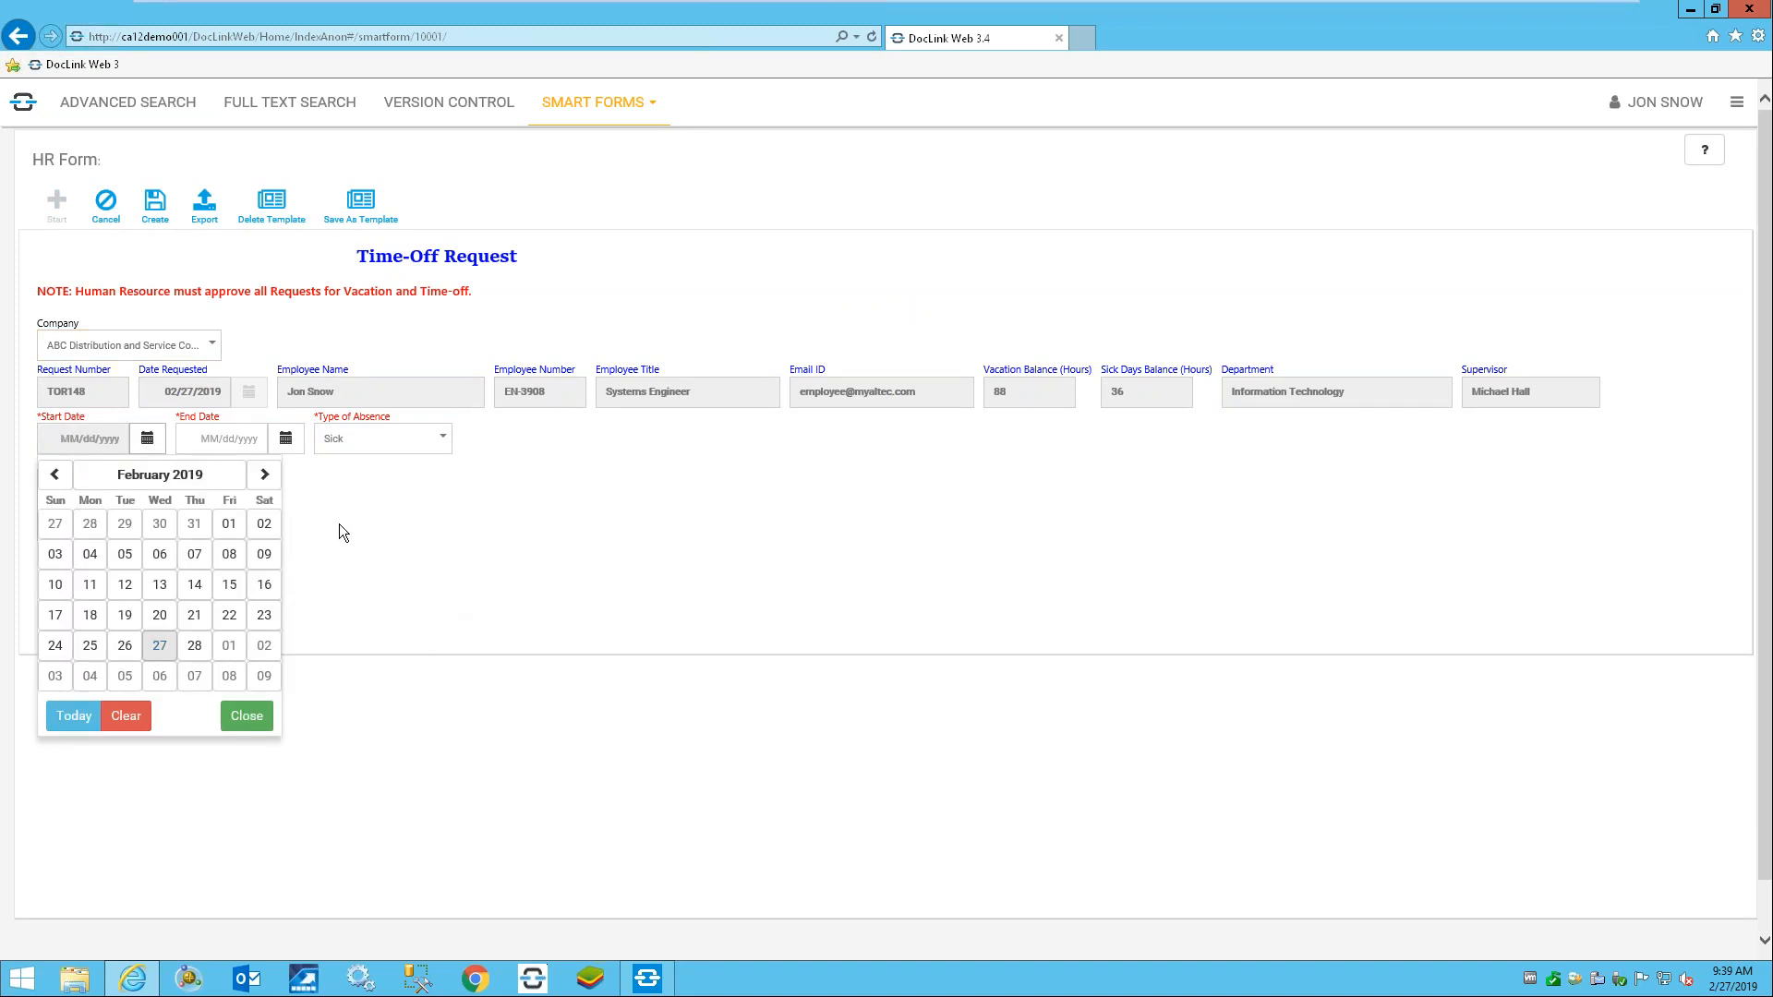
left_click(265, 475)
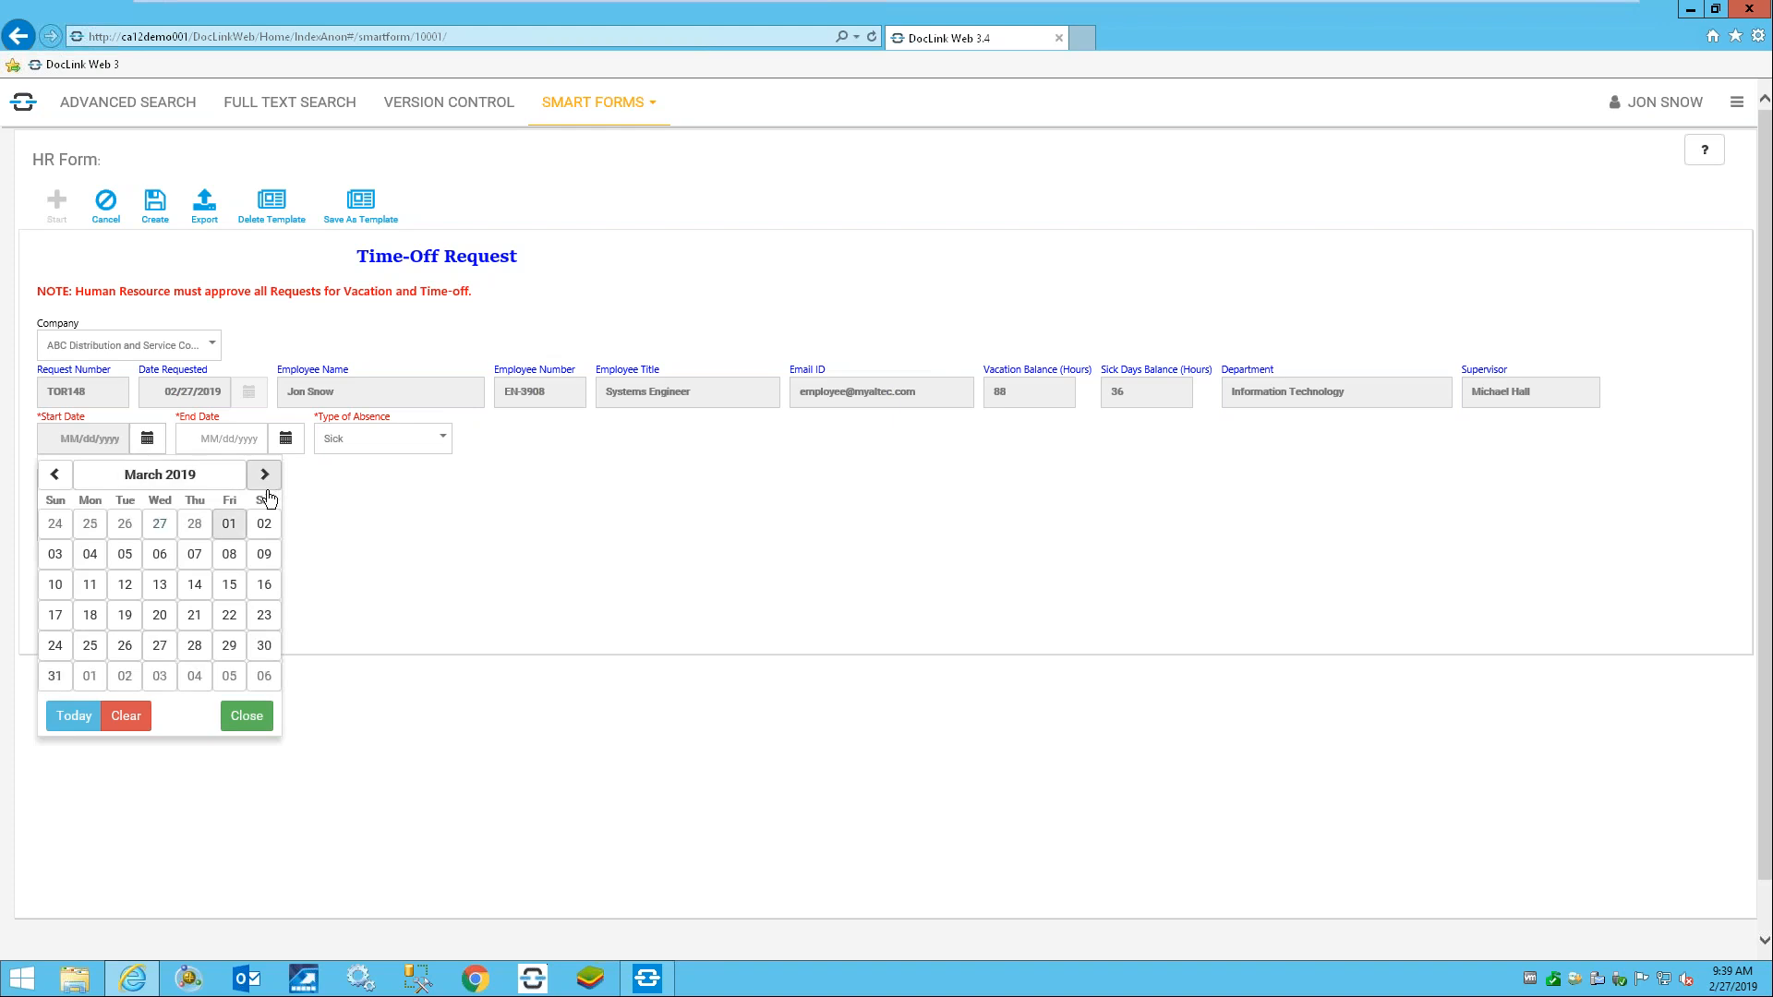
left_click(90, 556)
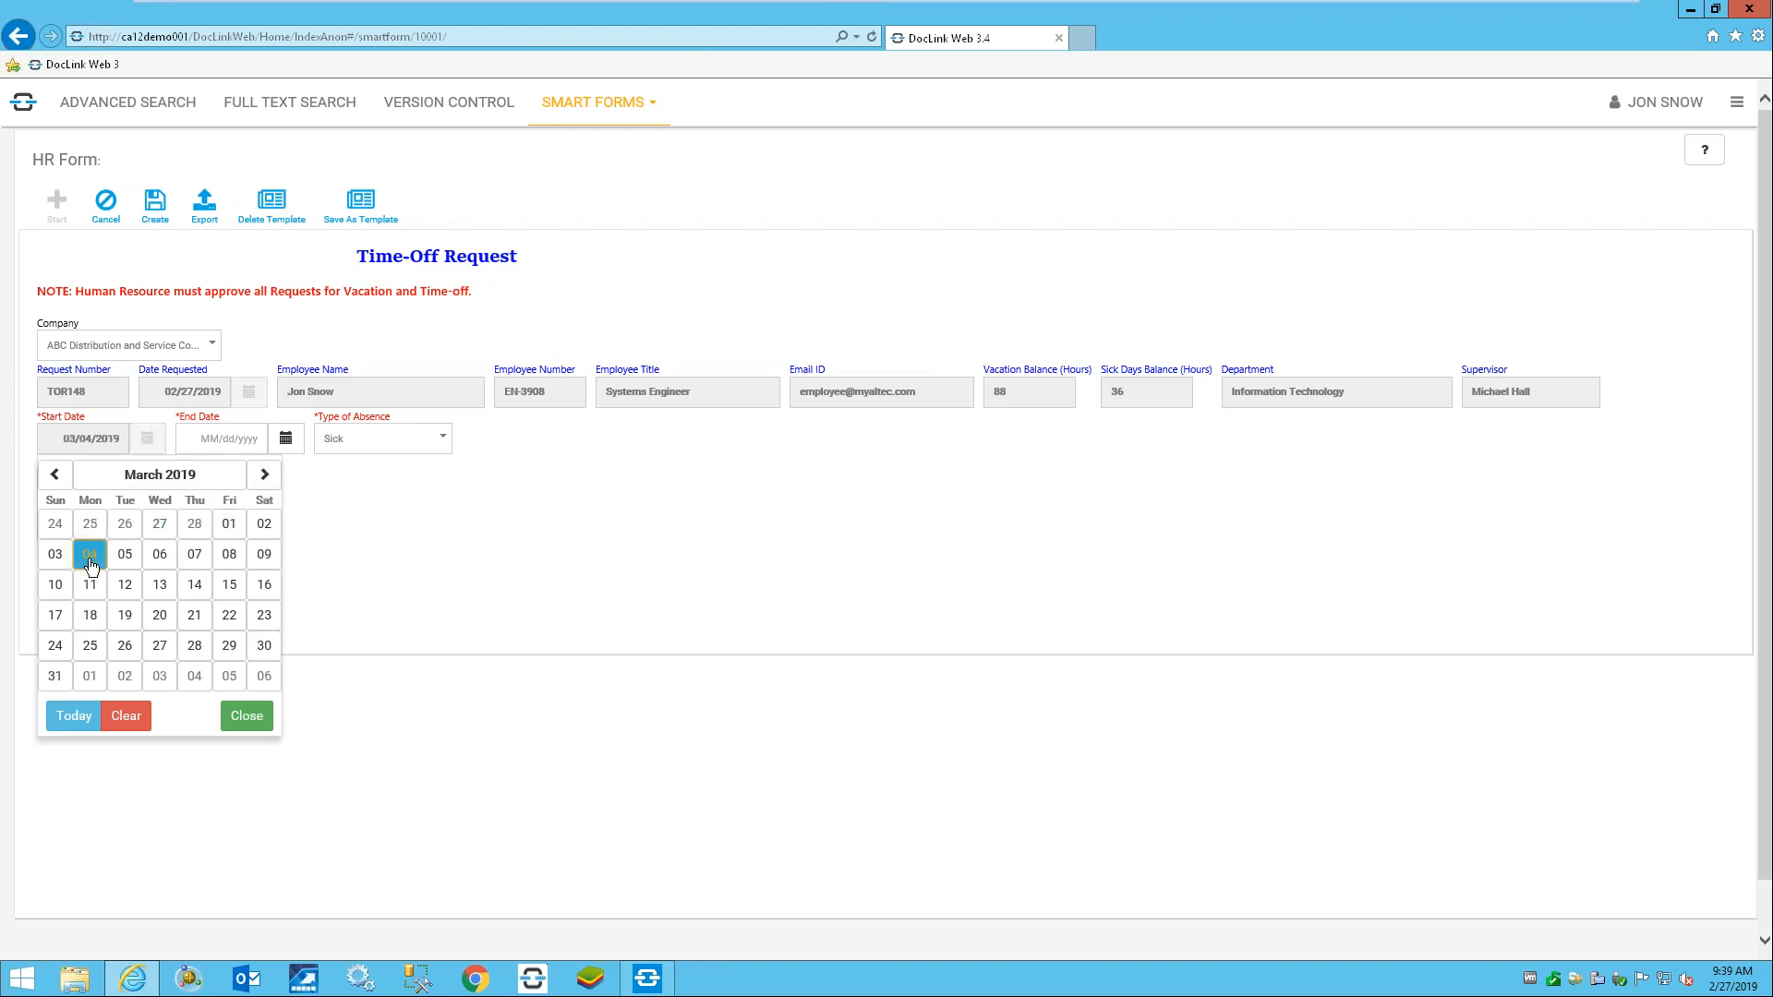
left_click(242, 716)
left_click(286, 439)
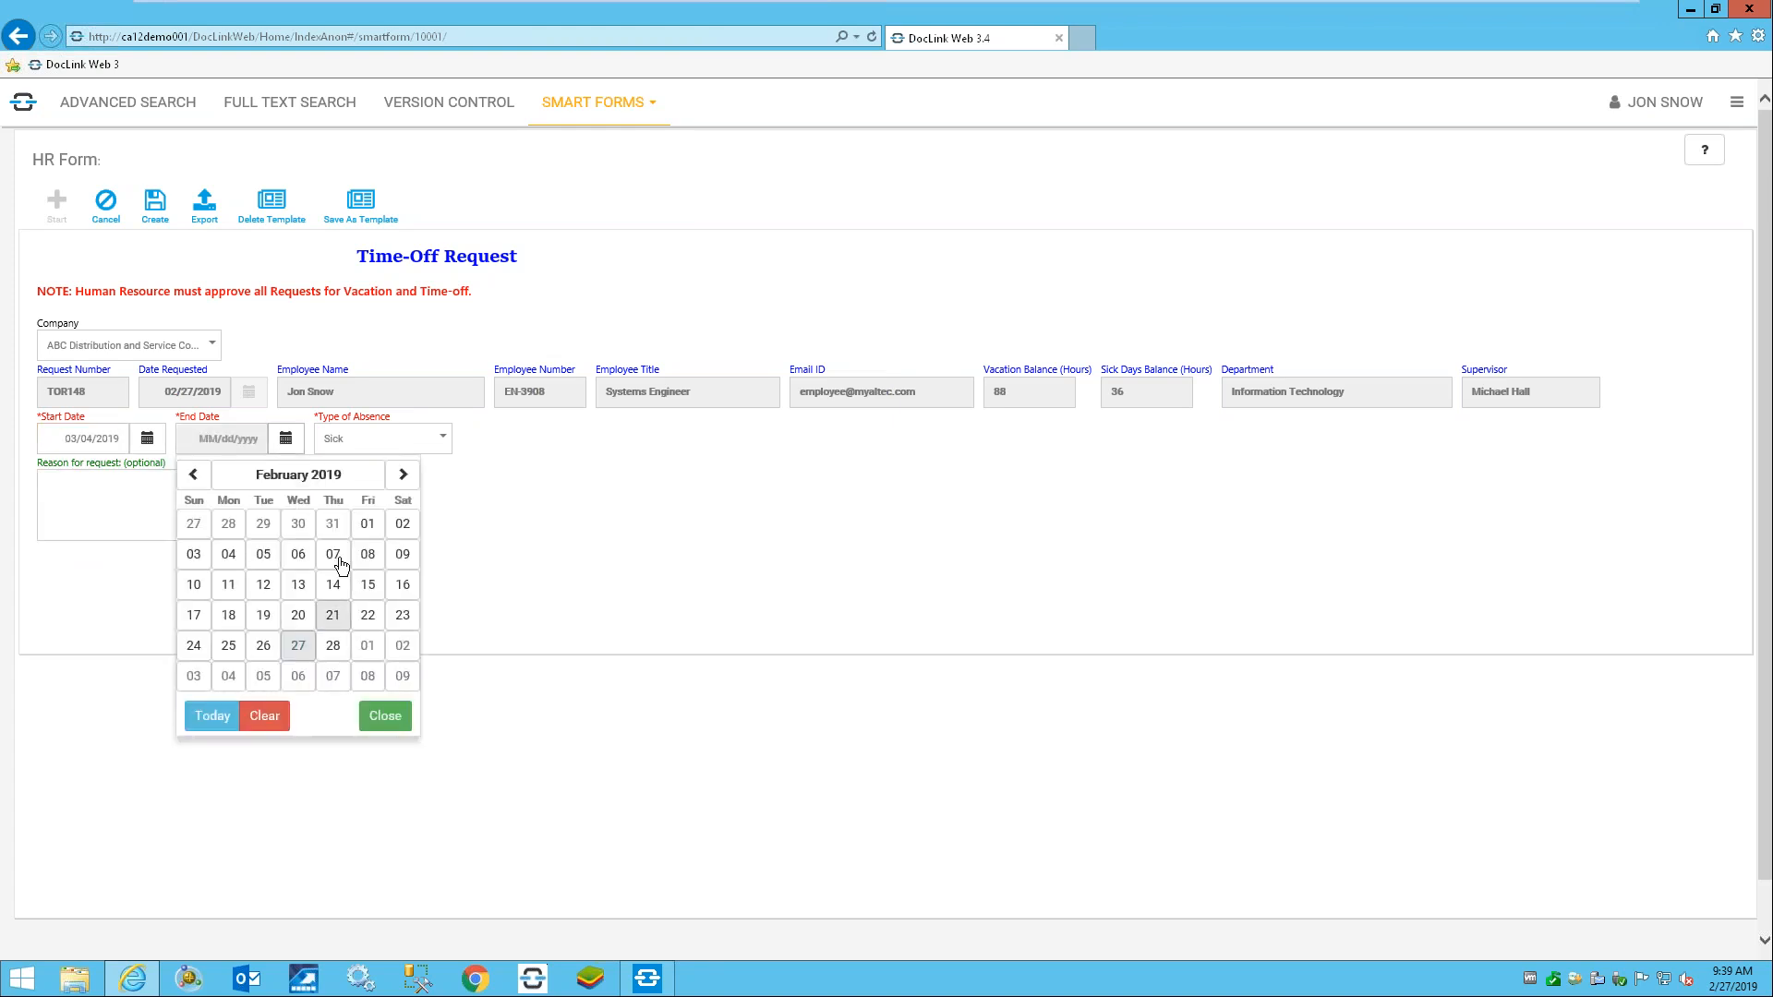
left_click(403, 474)
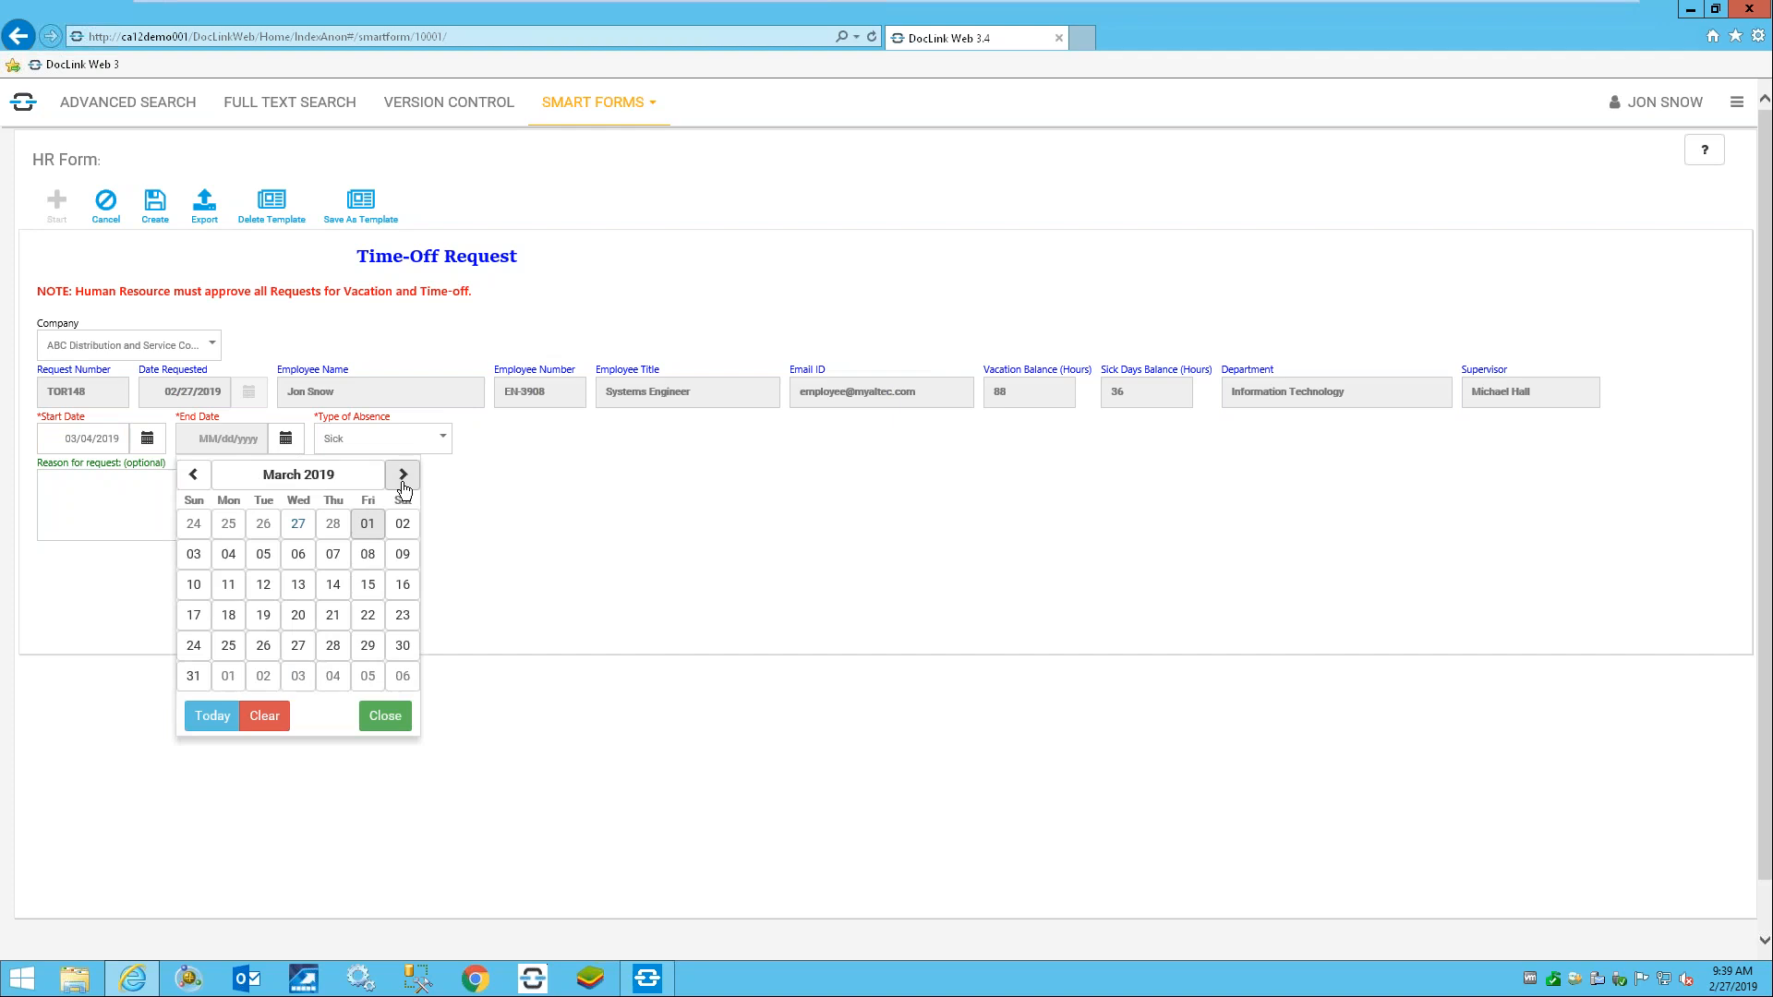
left_click(371, 558)
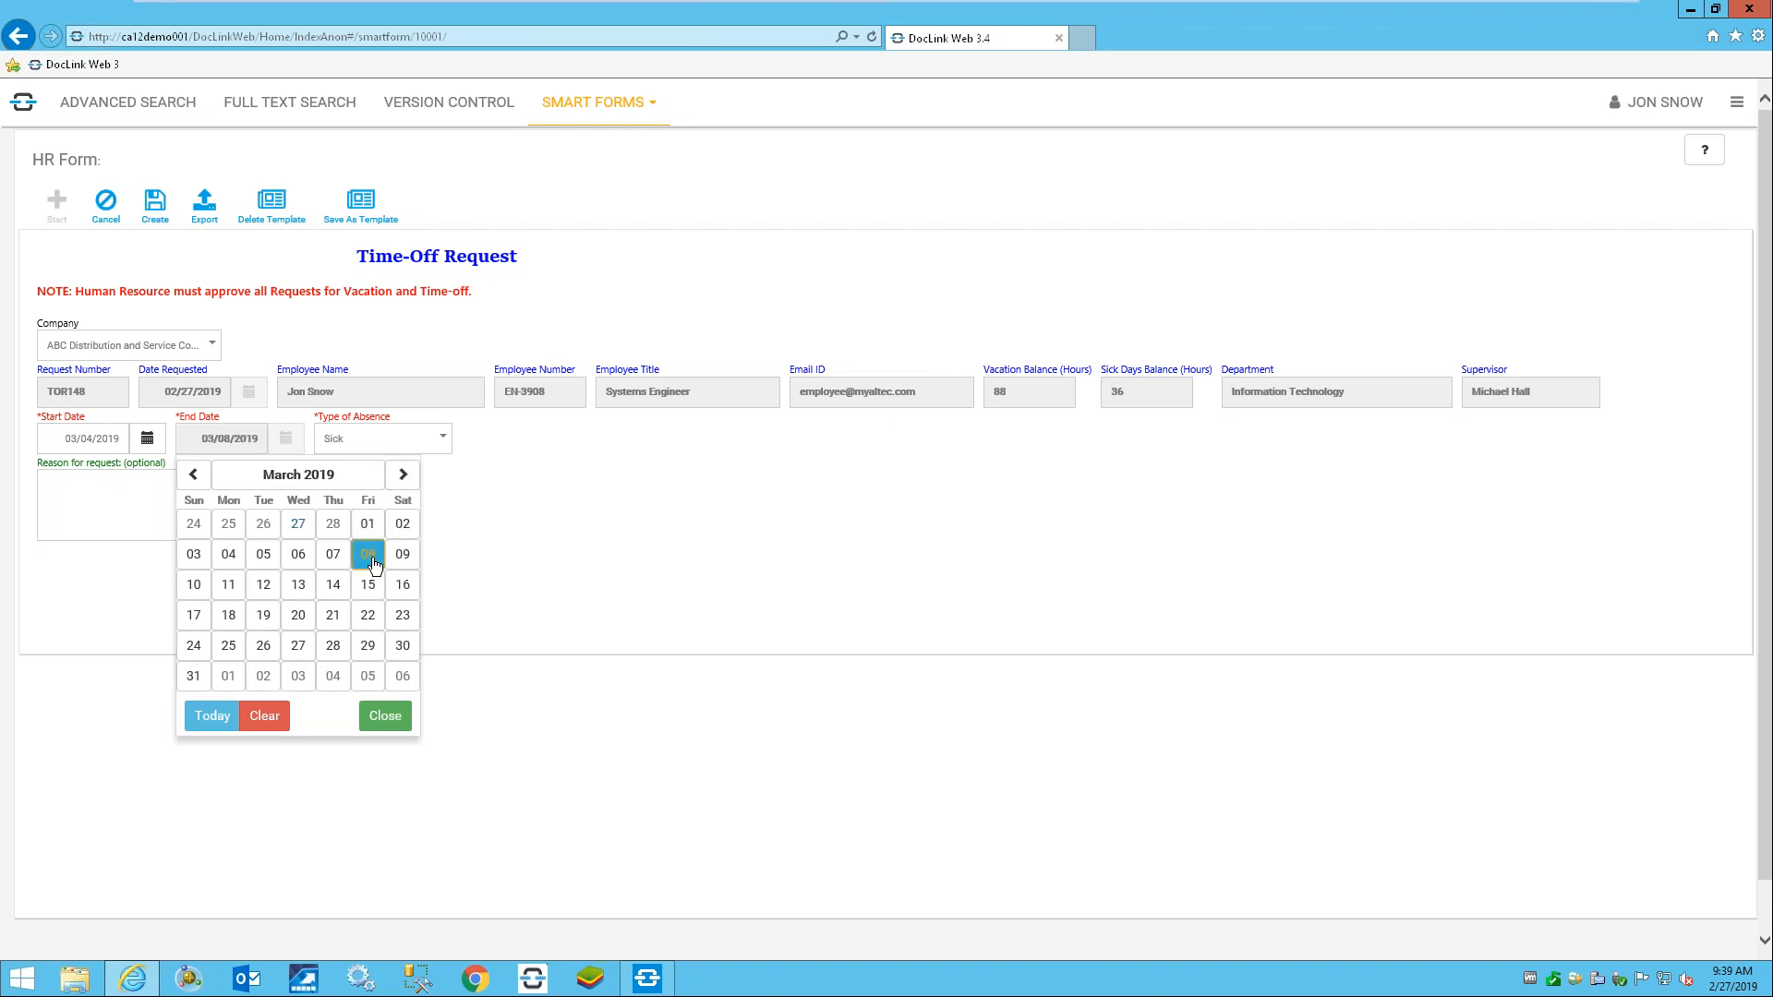
left_click(388, 720)
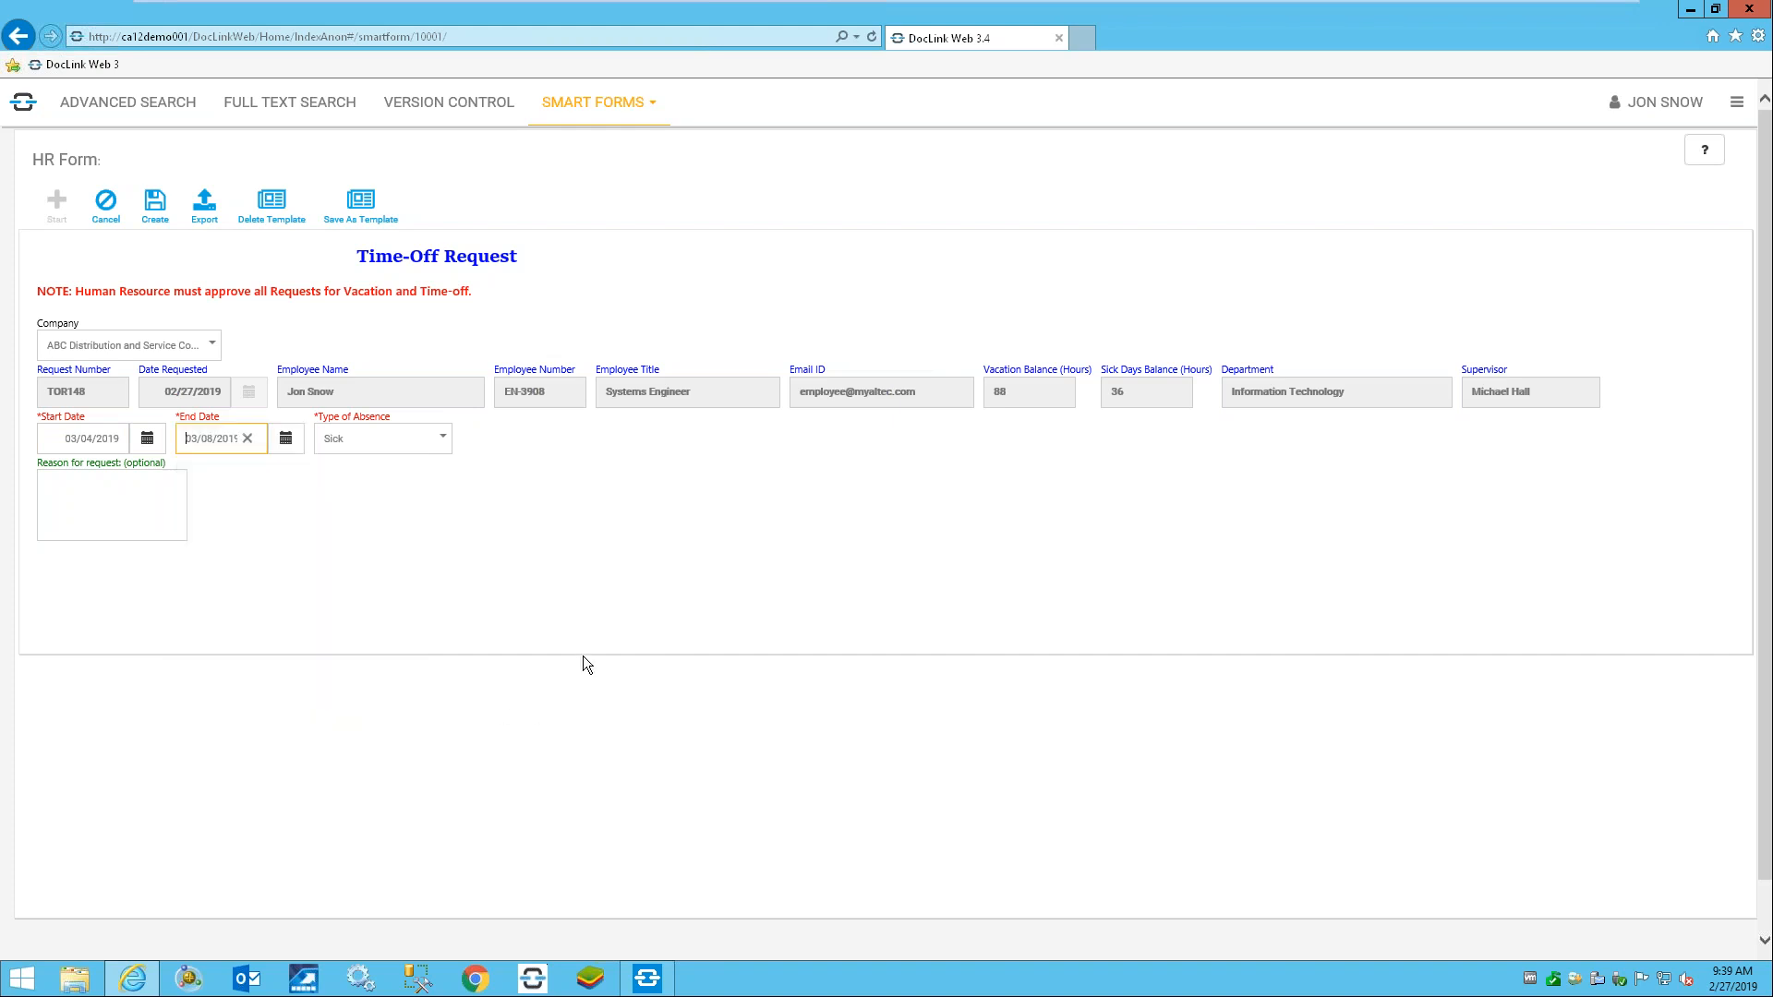
- Set the time-off request's type of absence to Jury Duty and create the request document
left_click(445, 447)
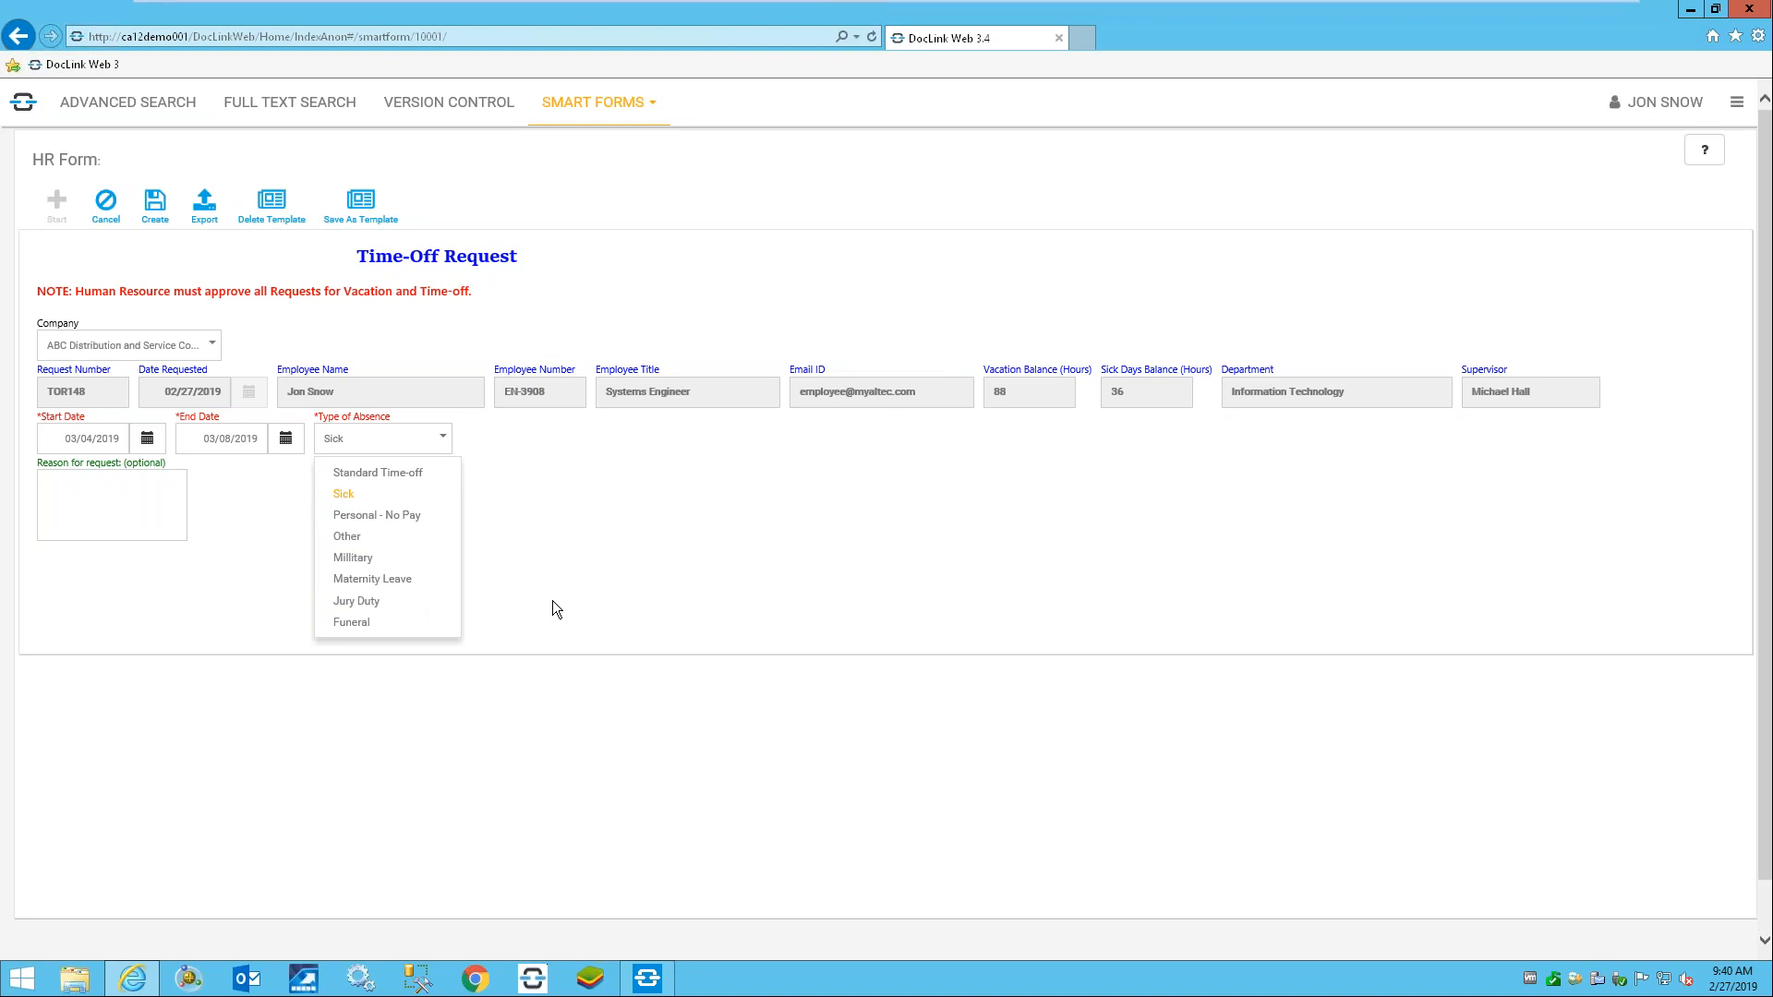
left_click(370, 601)
left_click(540, 544)
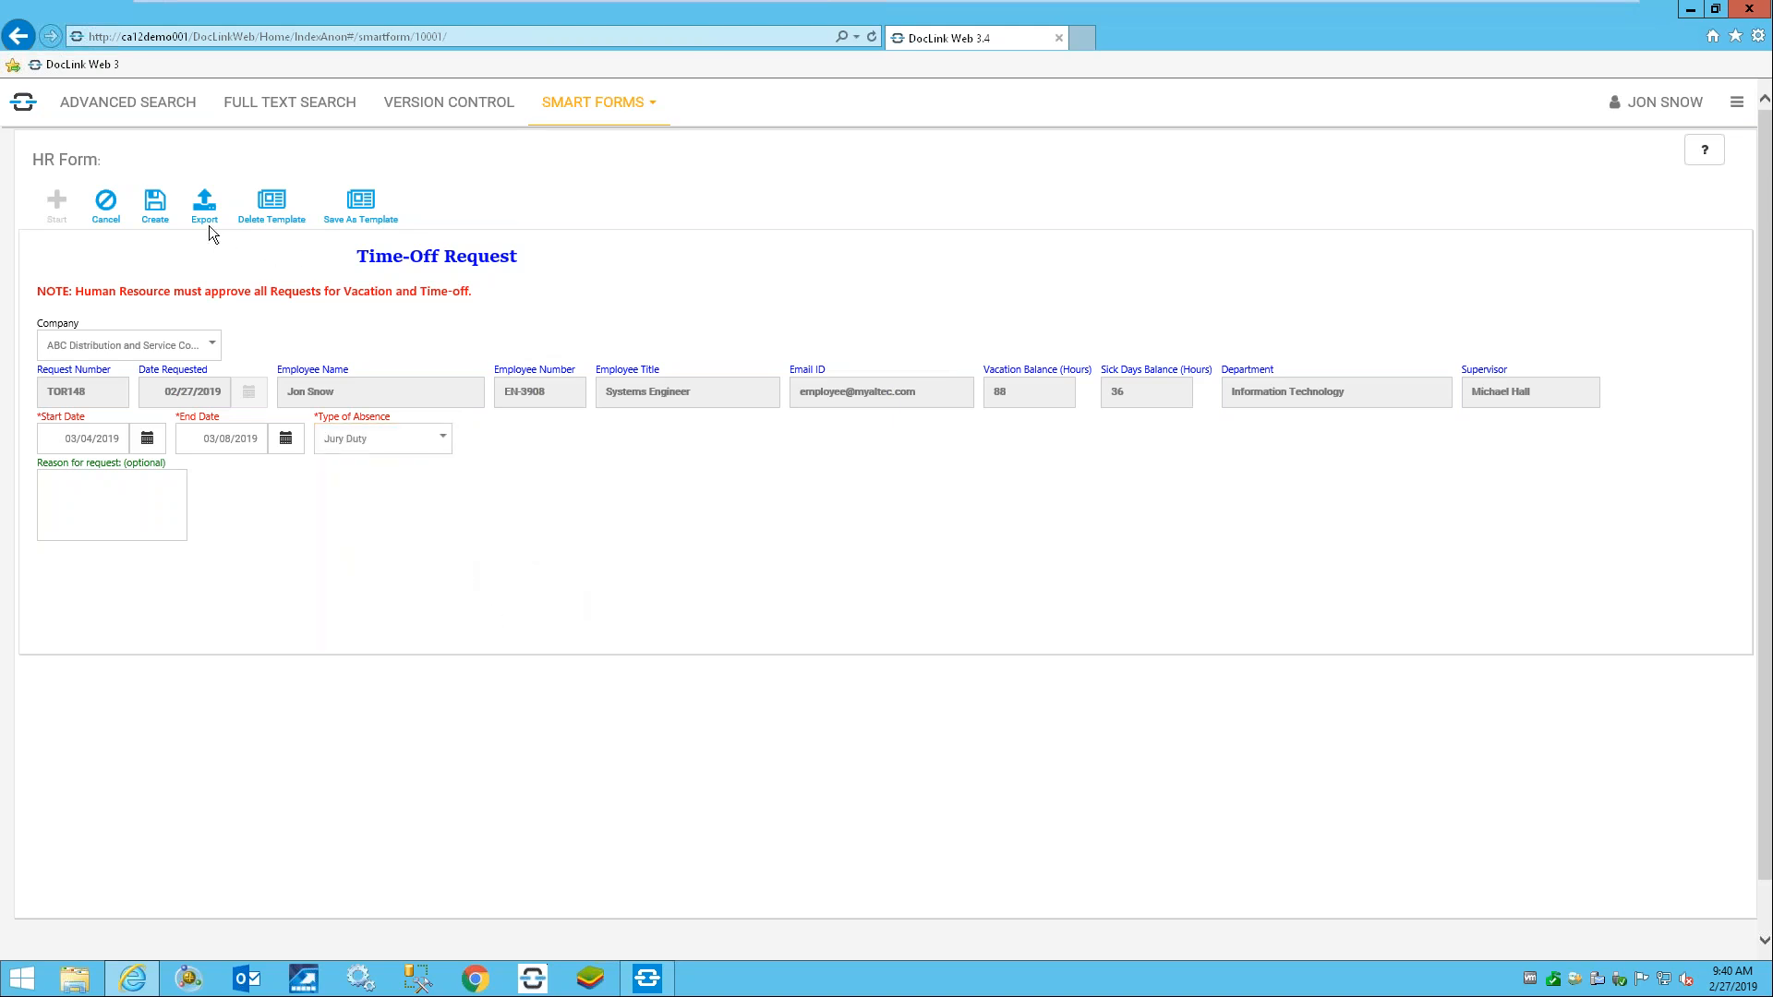
left_click(155, 219)
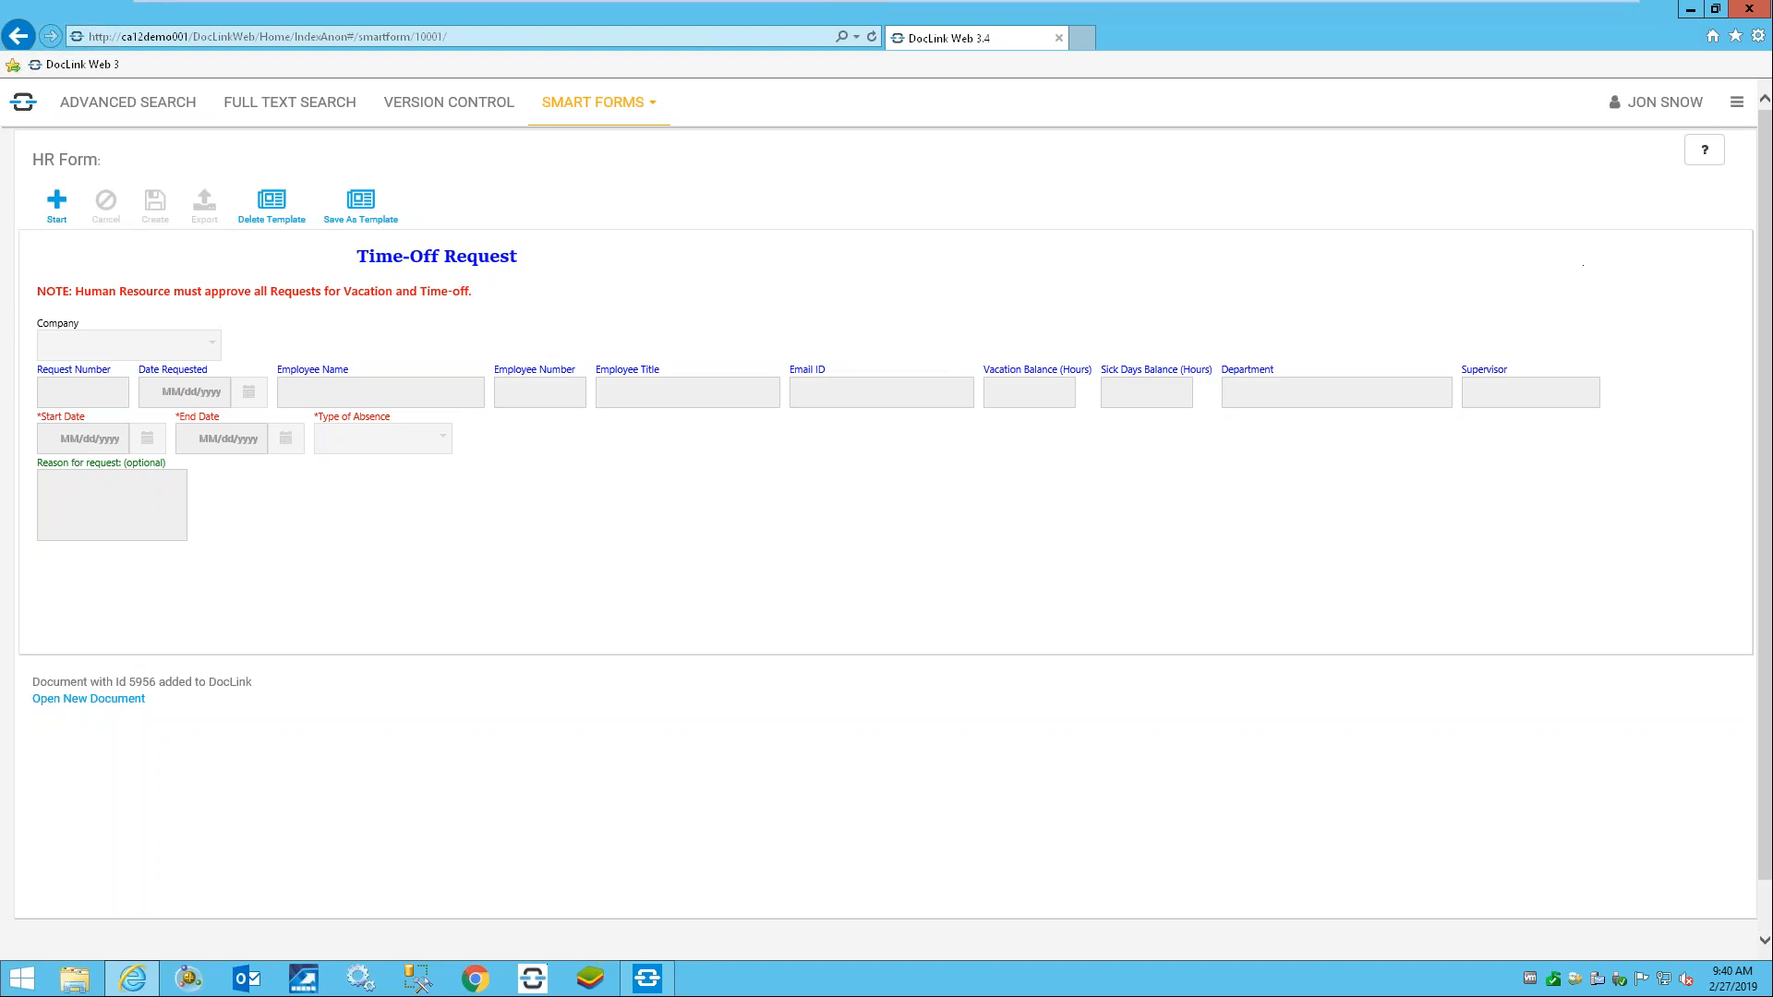
- Log out of the current account and log in with the saved HR Supervisor profile
left_click(1748, 107)
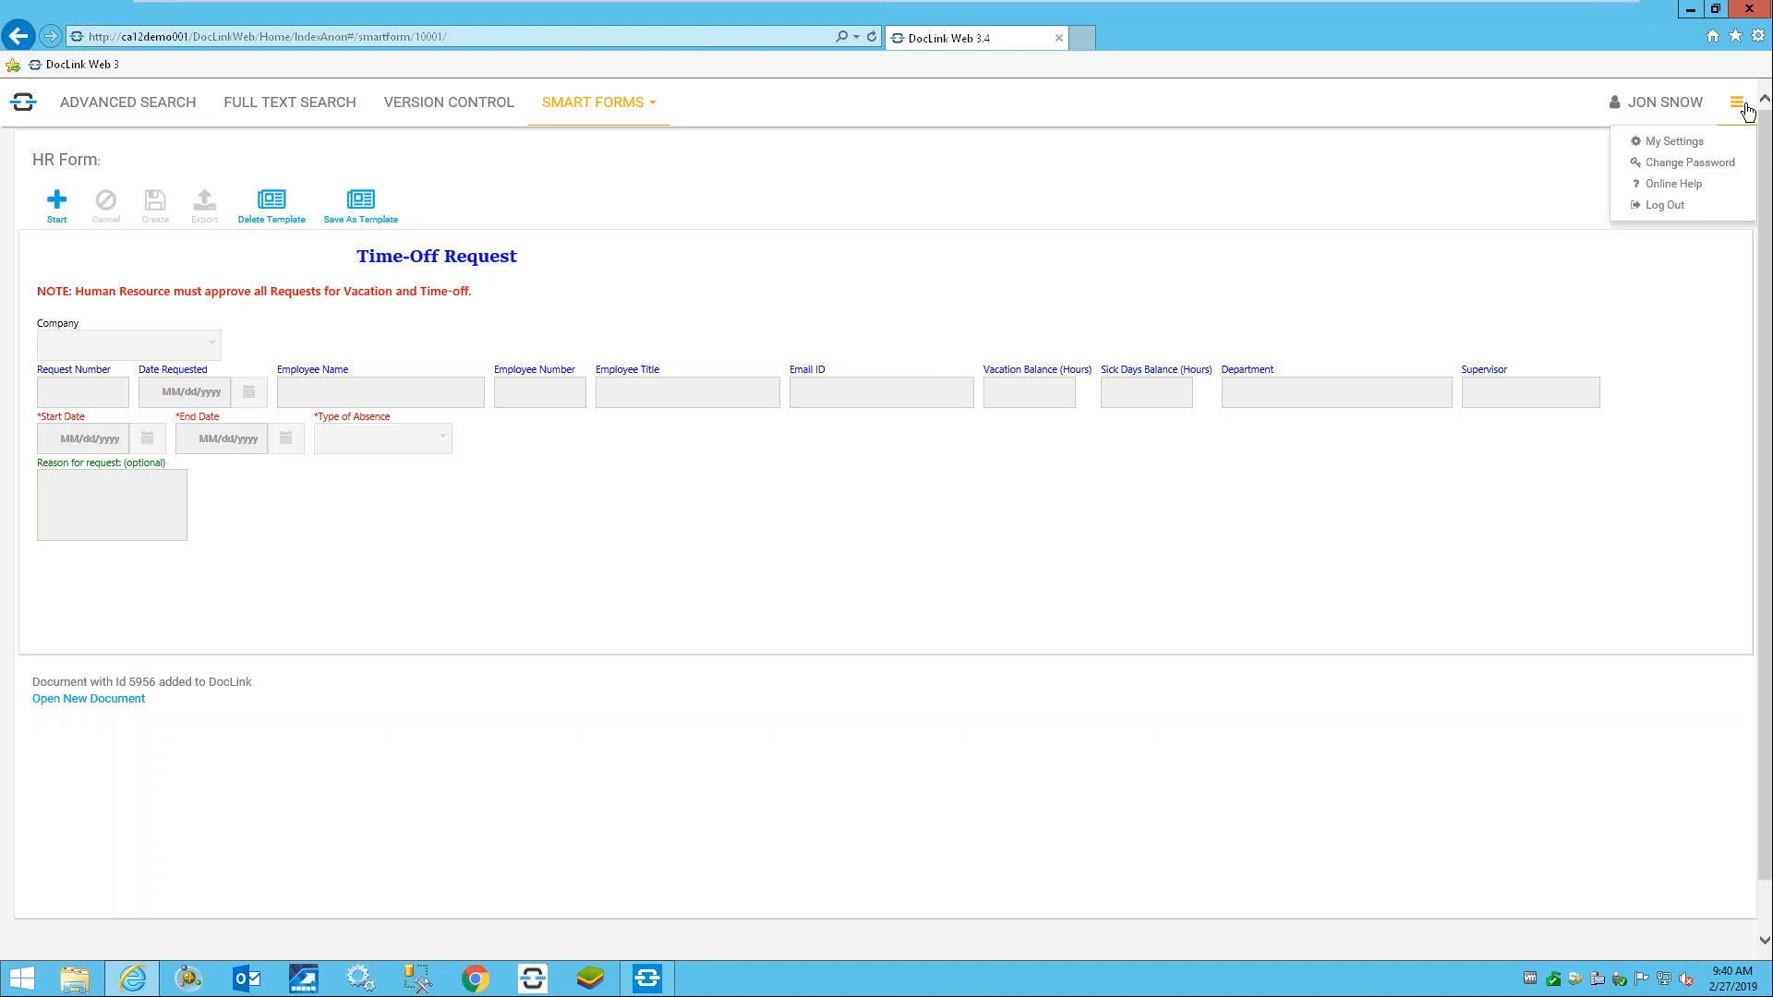
left_click(1666, 205)
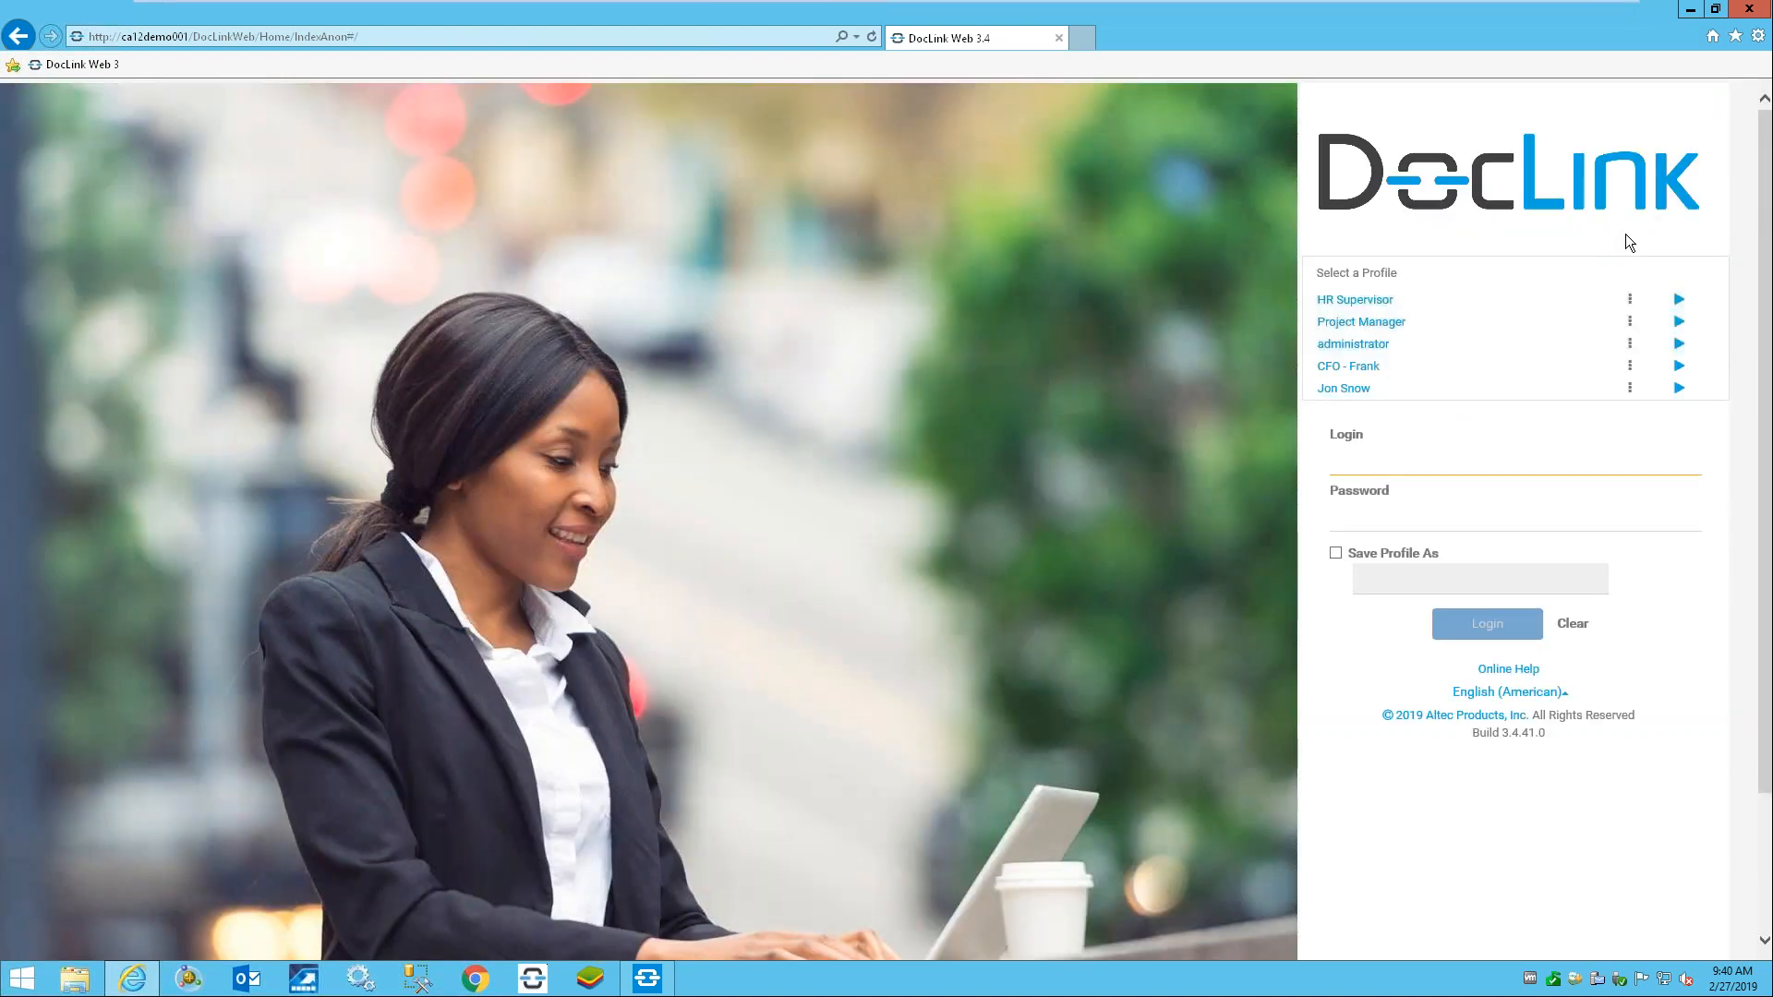
left_click(1387, 304)
left_click(1483, 625)
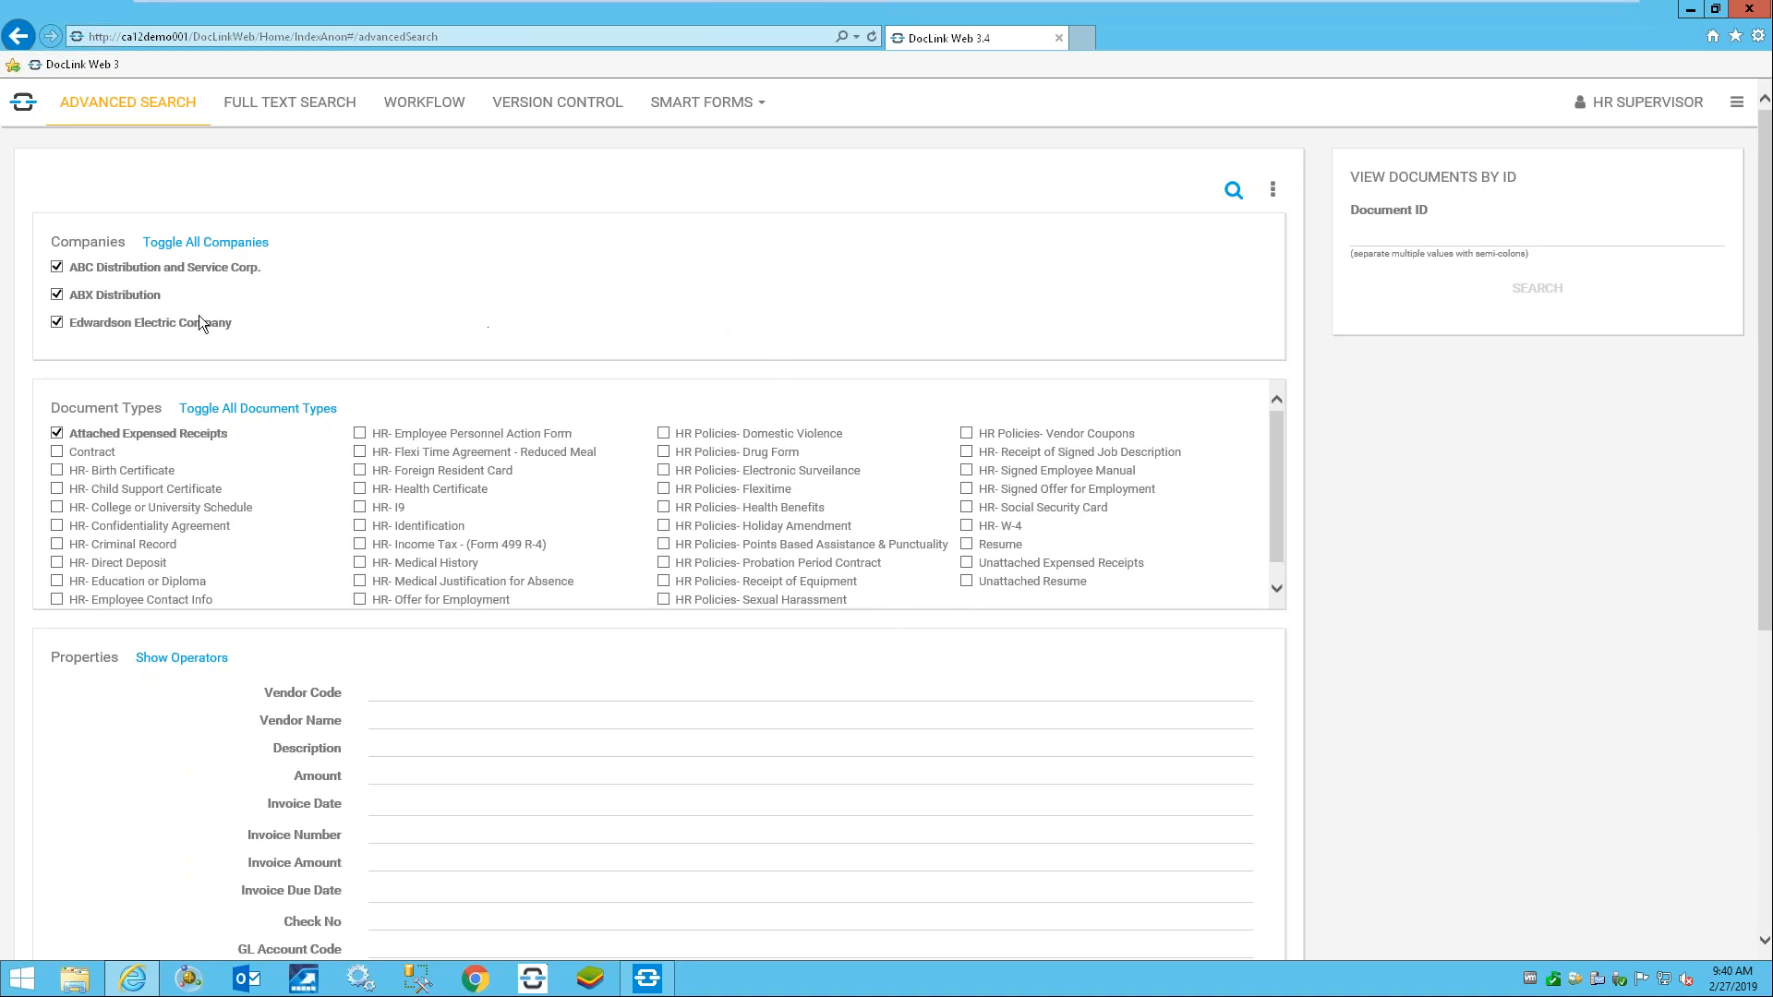
- Start a new Employee Application from the HR smart forms and mark Cert of Food Safety Manager as a required form
left_click(727, 104)
left_click(688, 163)
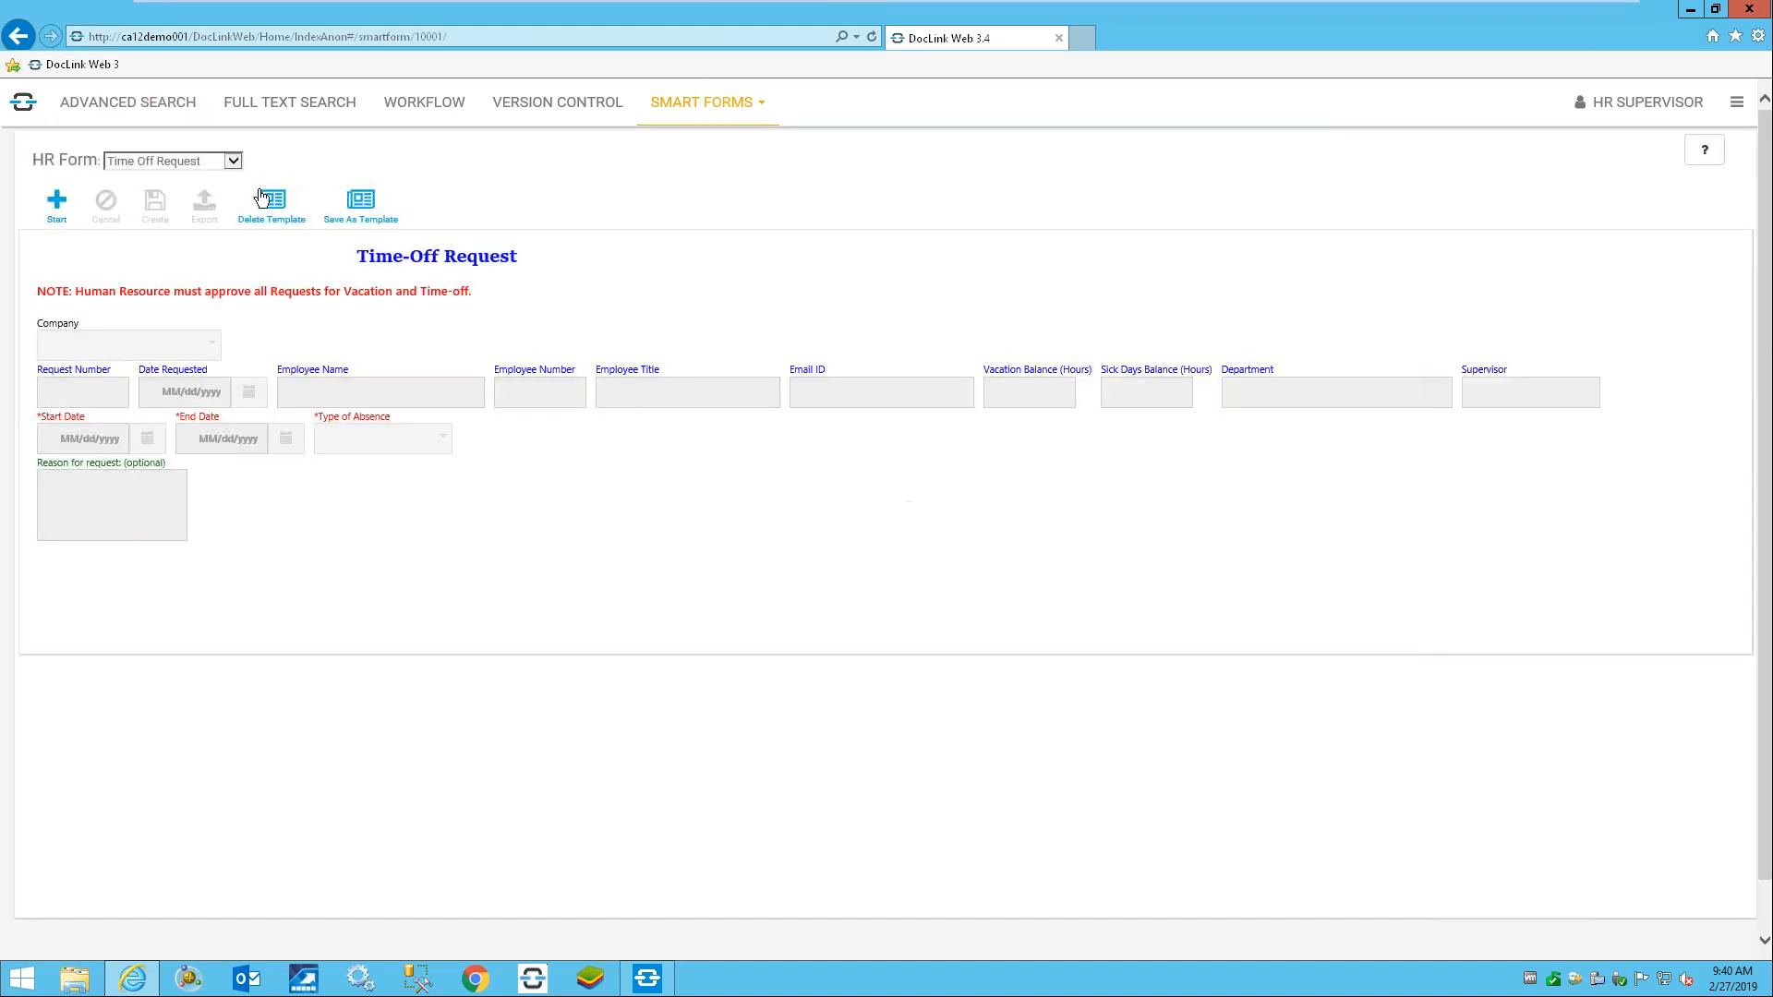
left_click(235, 162)
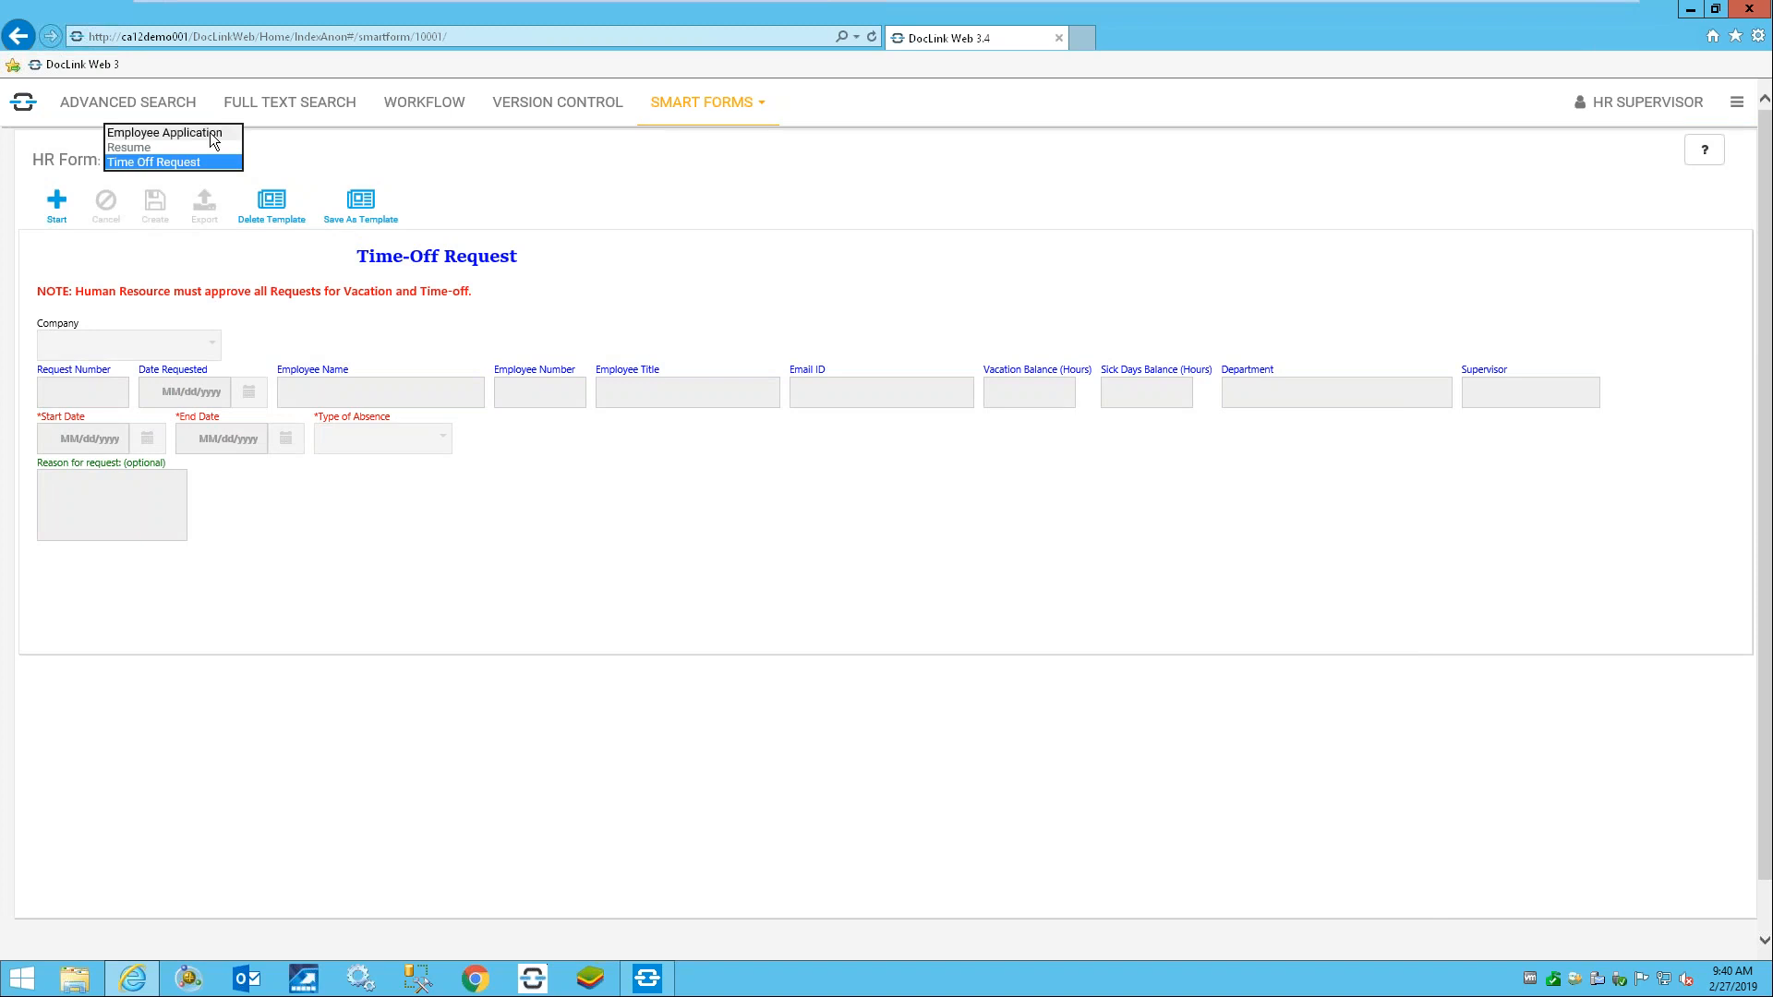
left_click(210, 135)
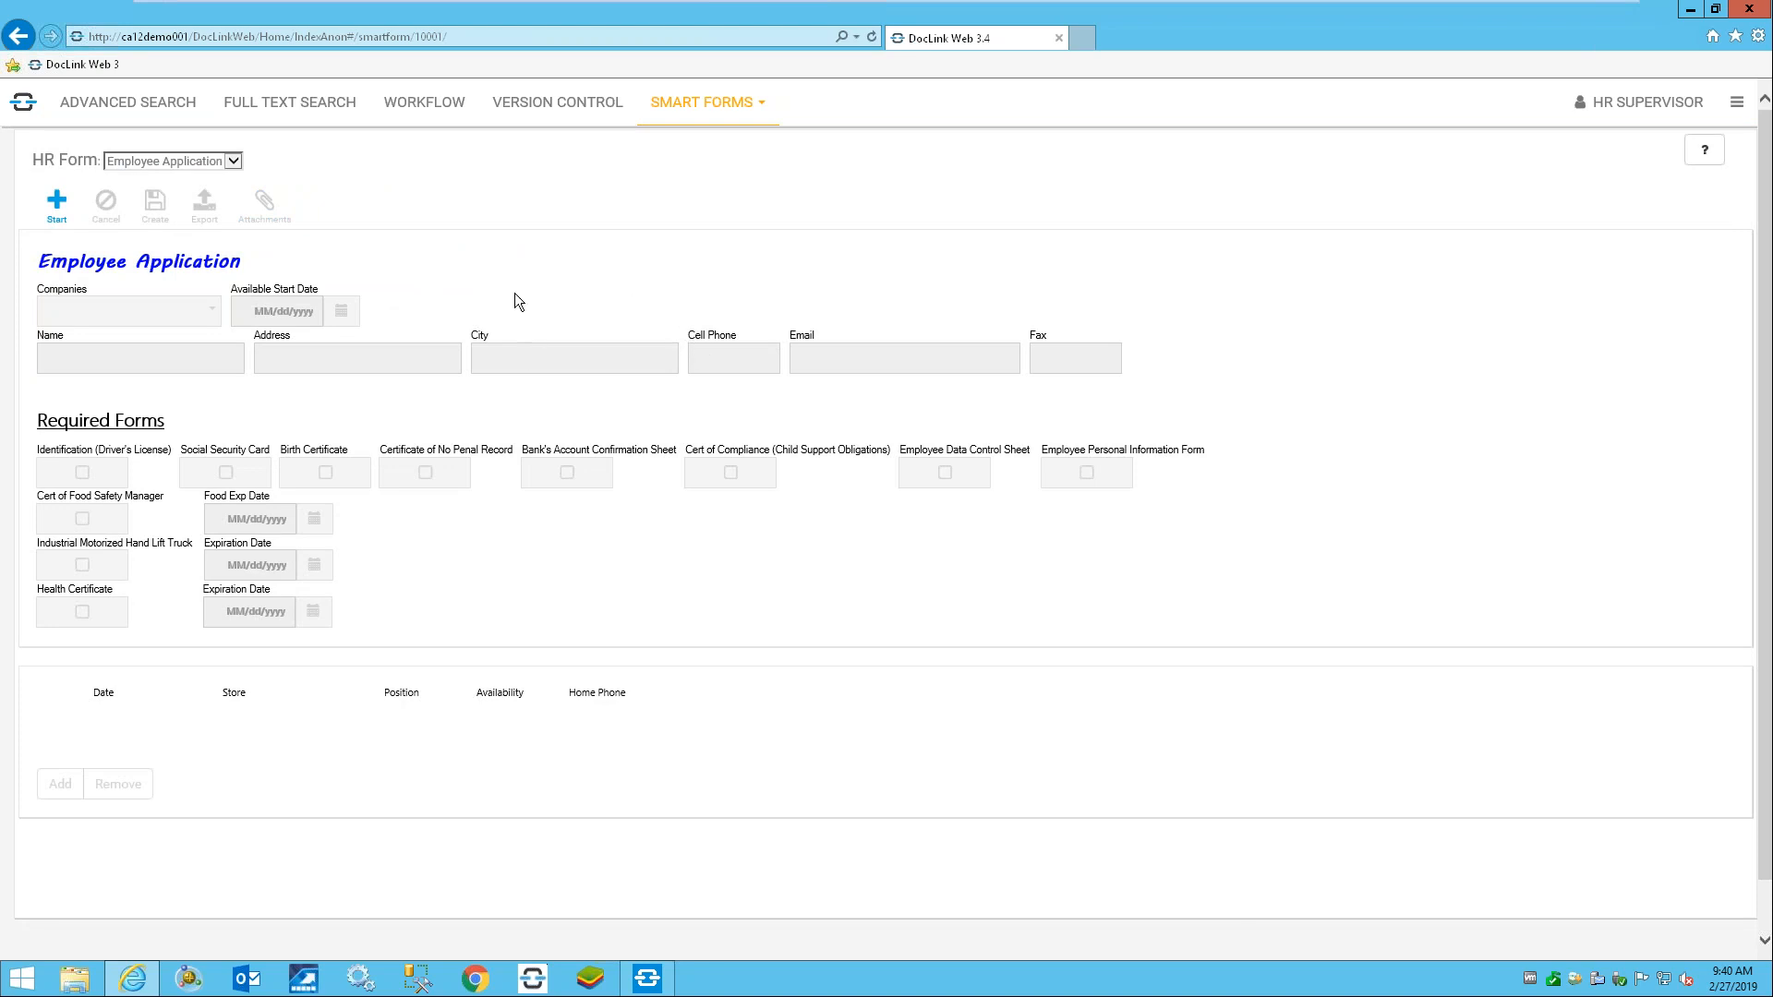
left_click(56, 203)
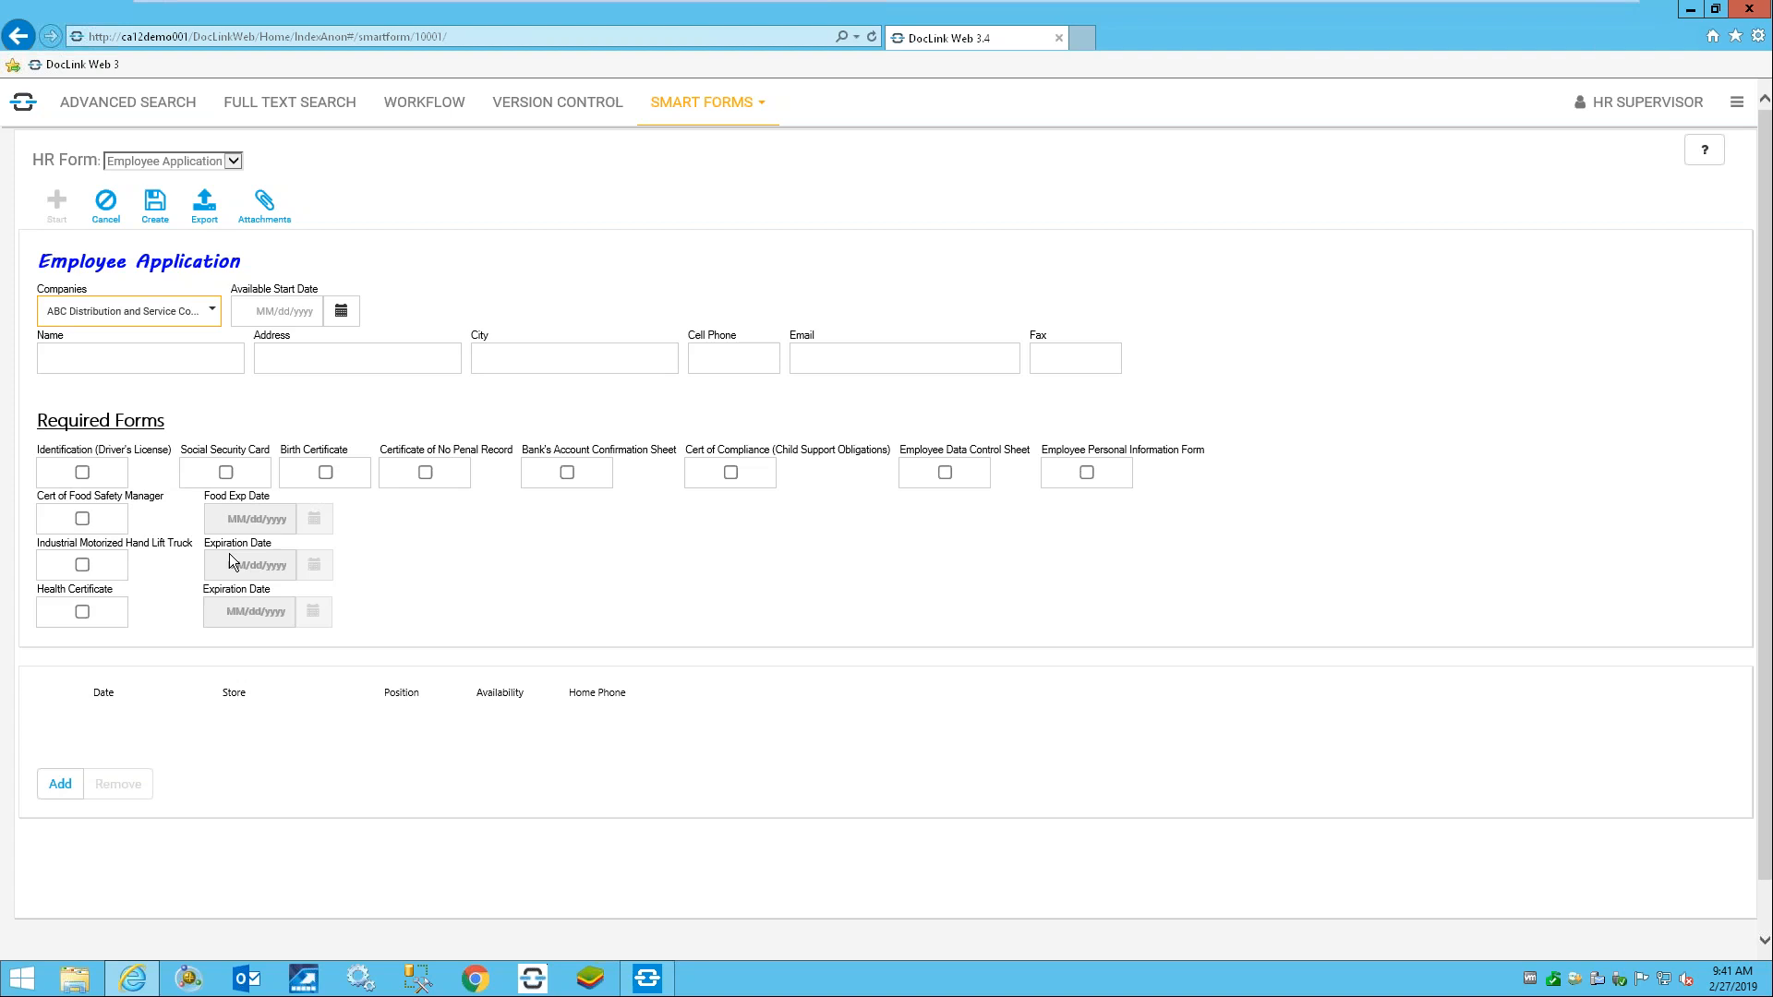
left_click(83, 518)
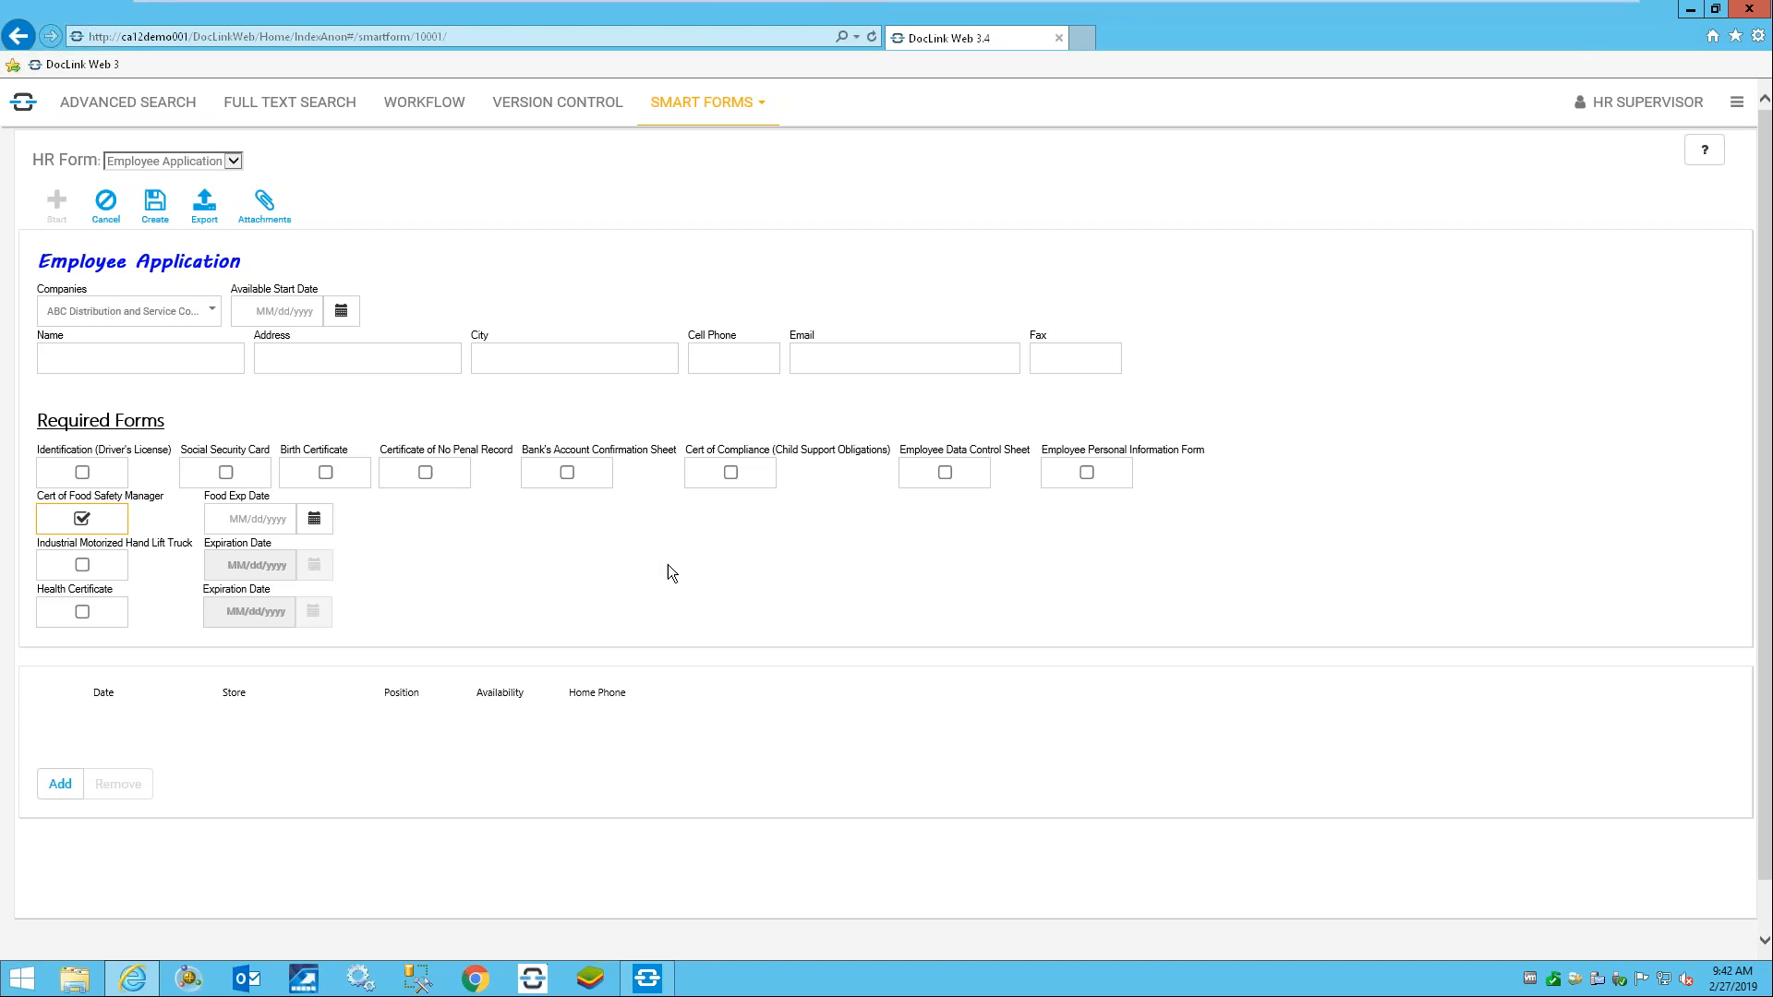
- Switch to DocLink Smart Client and search the HR- Resume Review workflow for all categories in Resume Review status
mouse_move(648, 988)
left_click(648, 988)
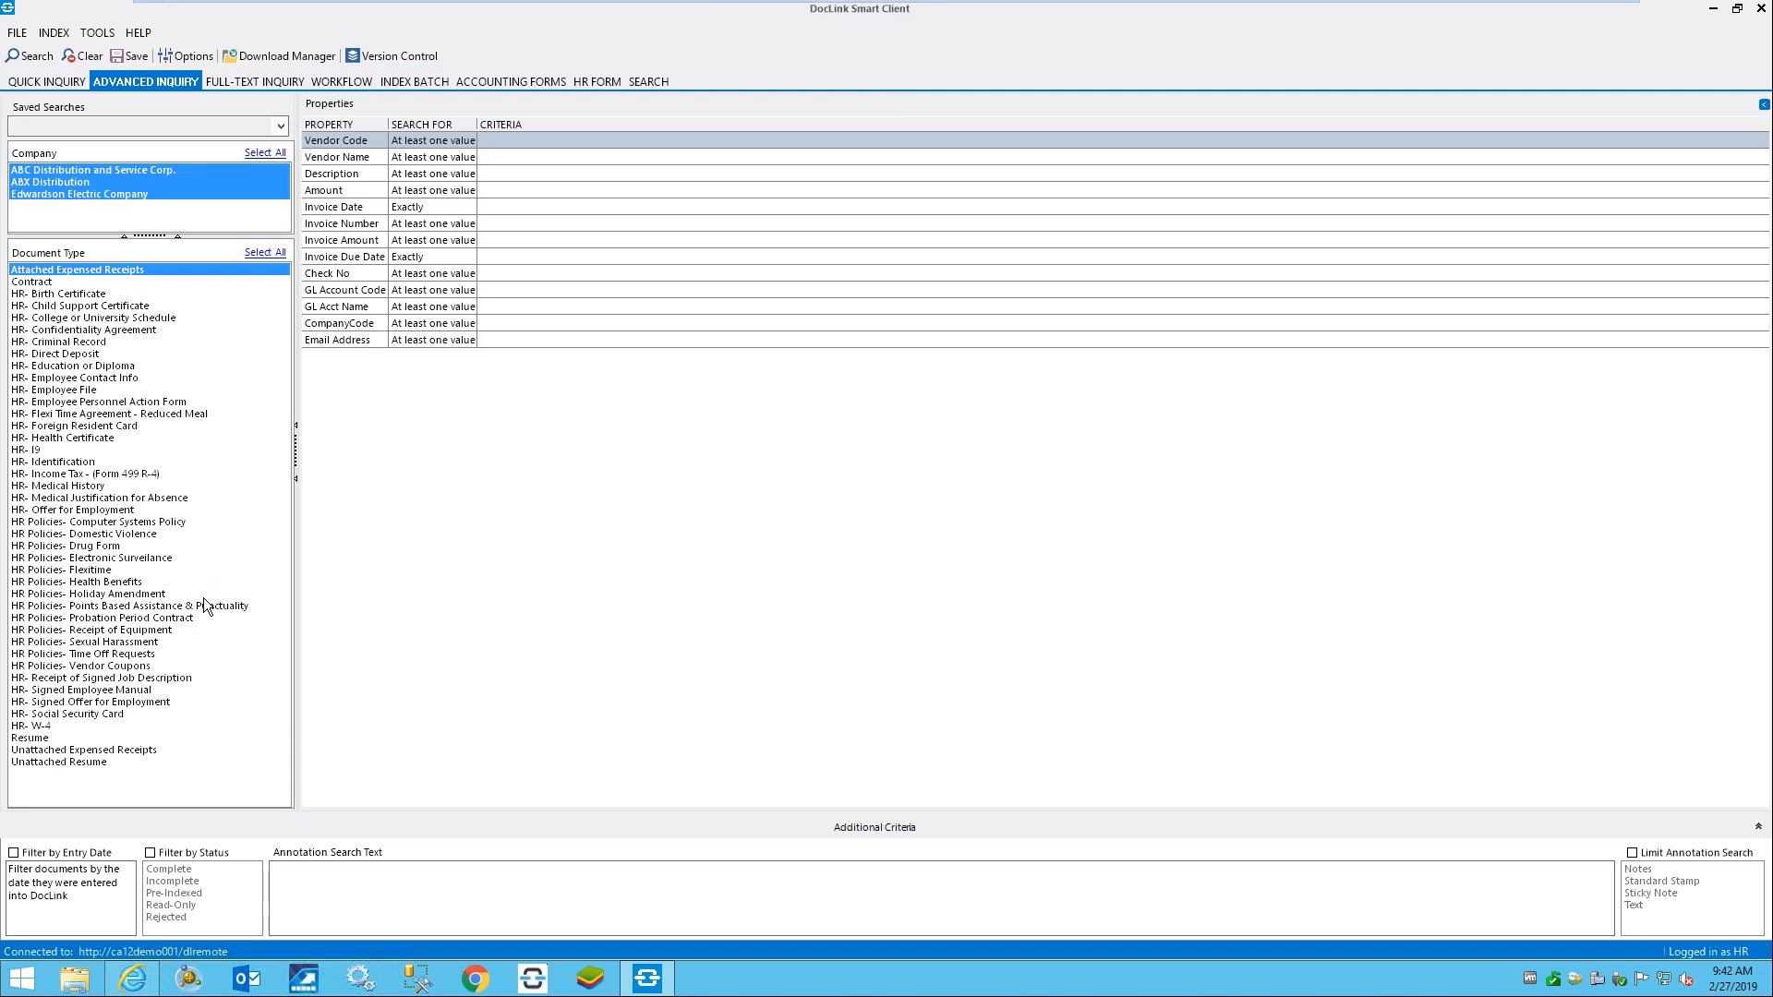
left_click(338, 82)
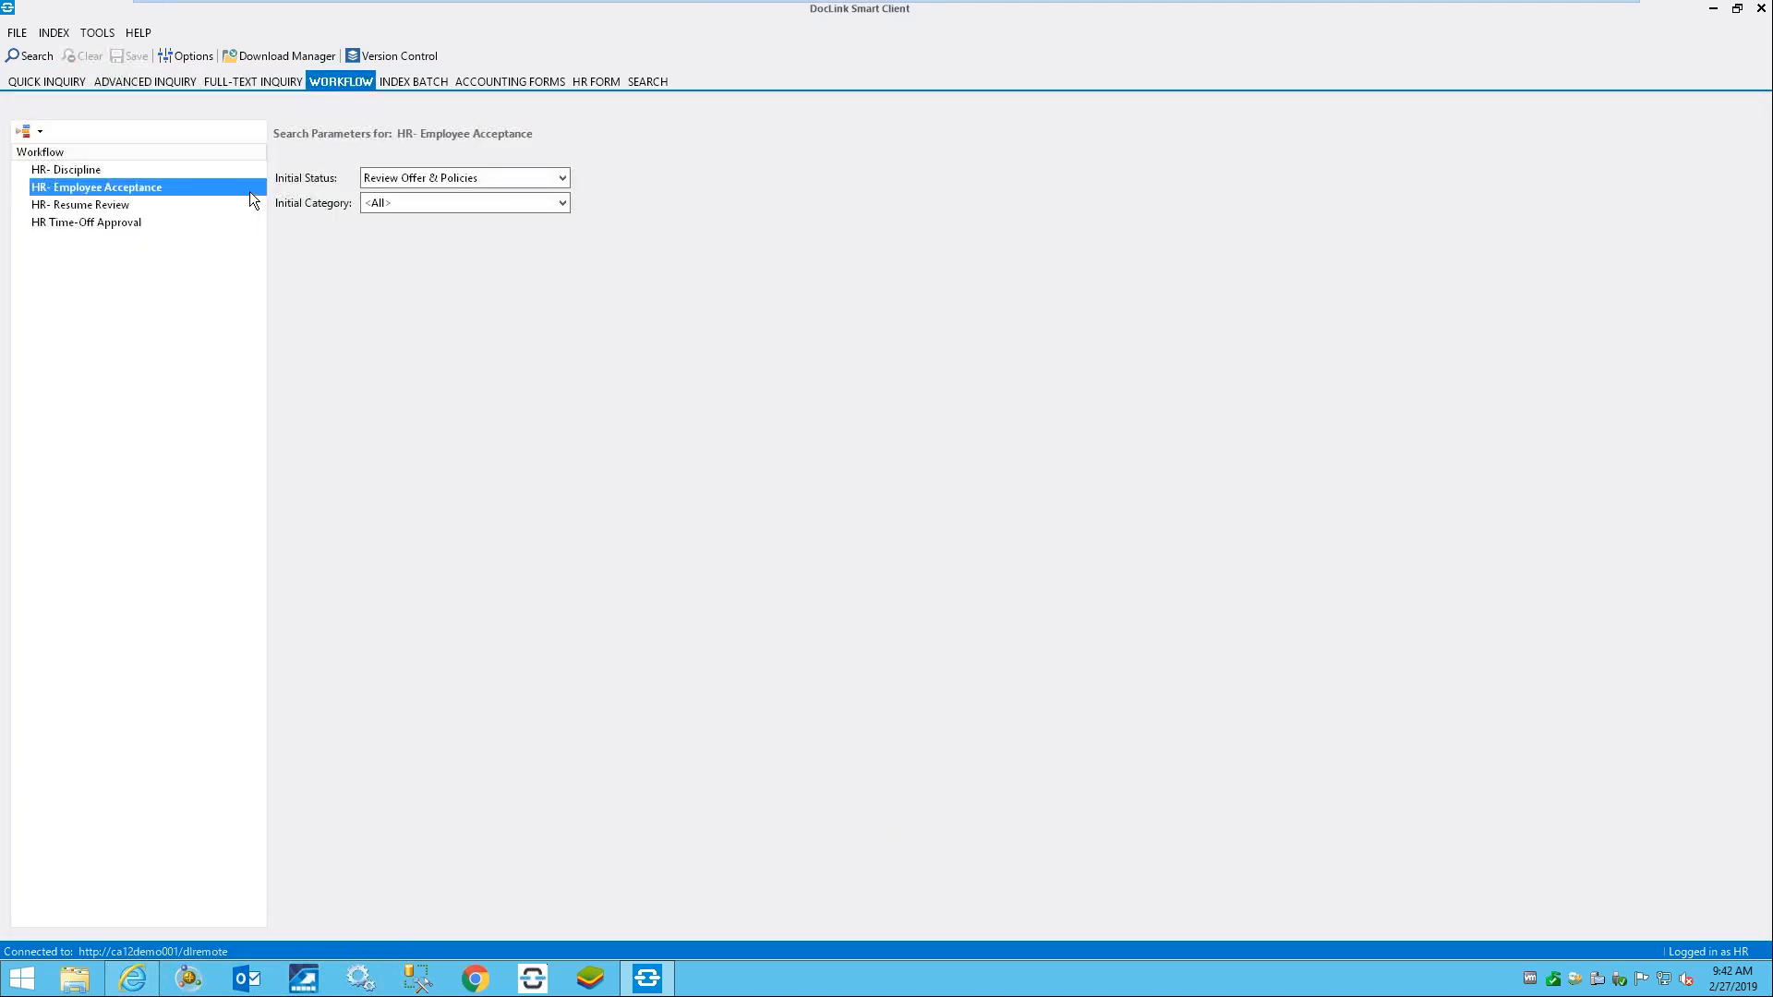
left_click(194, 206)
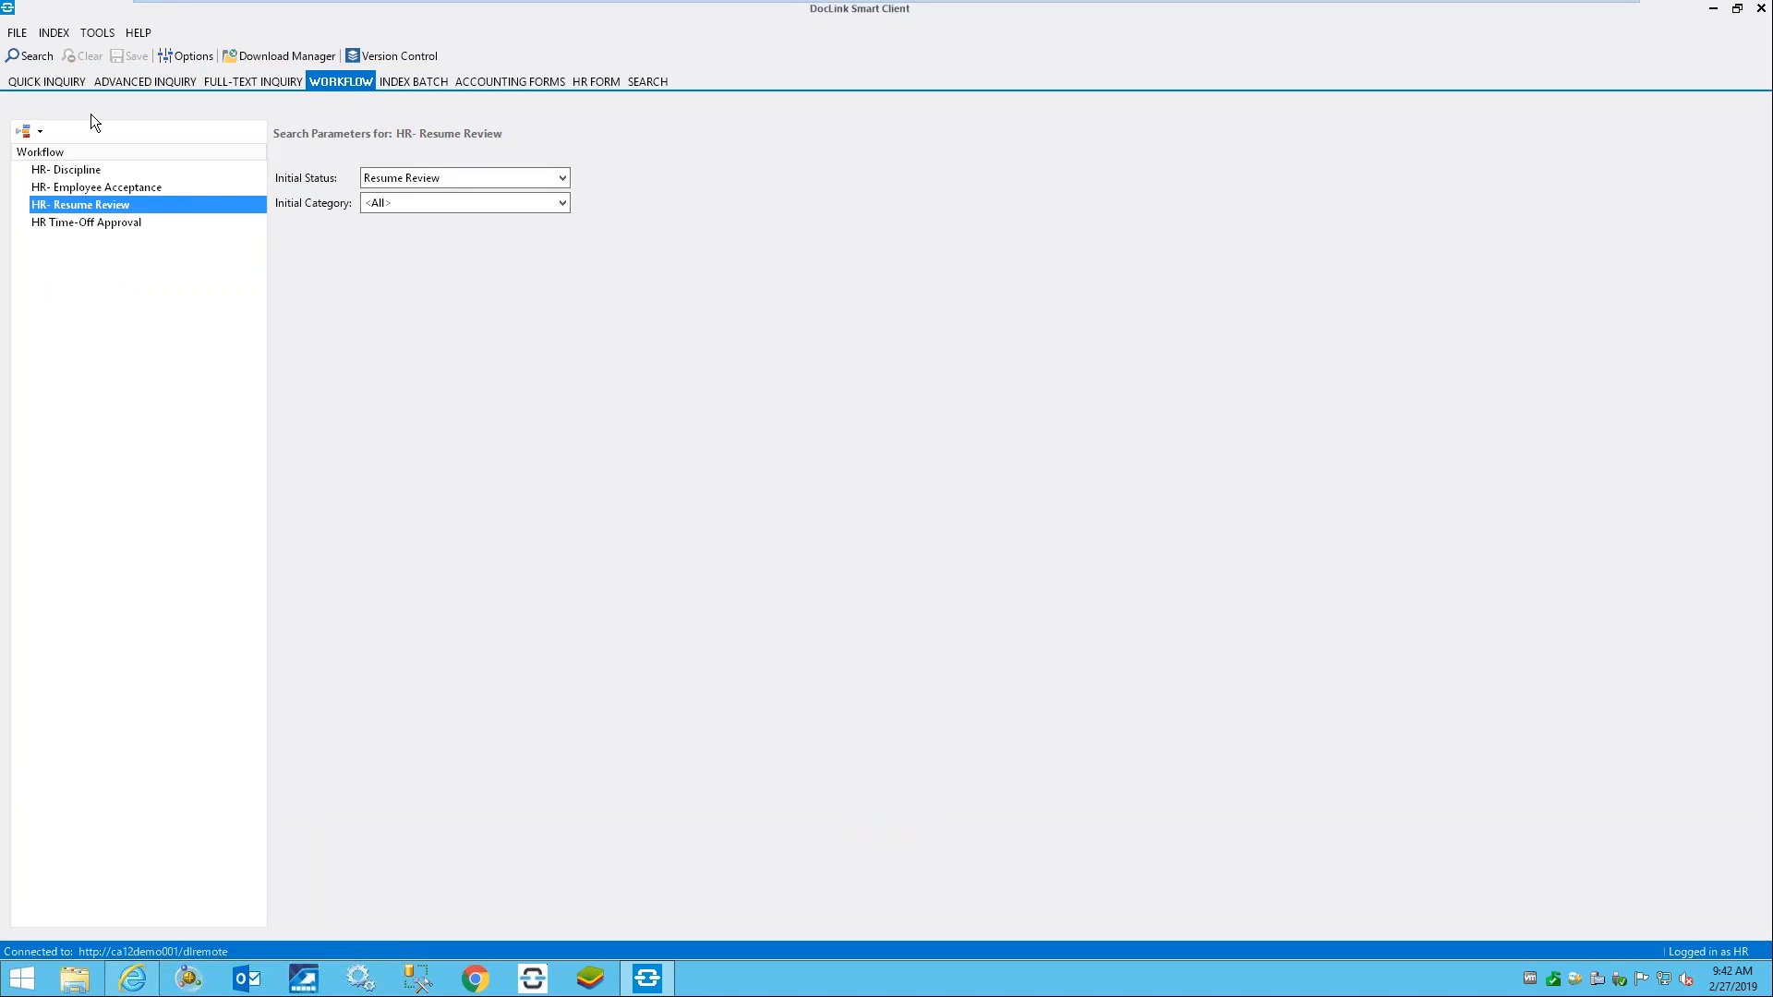
left_click(42, 57)
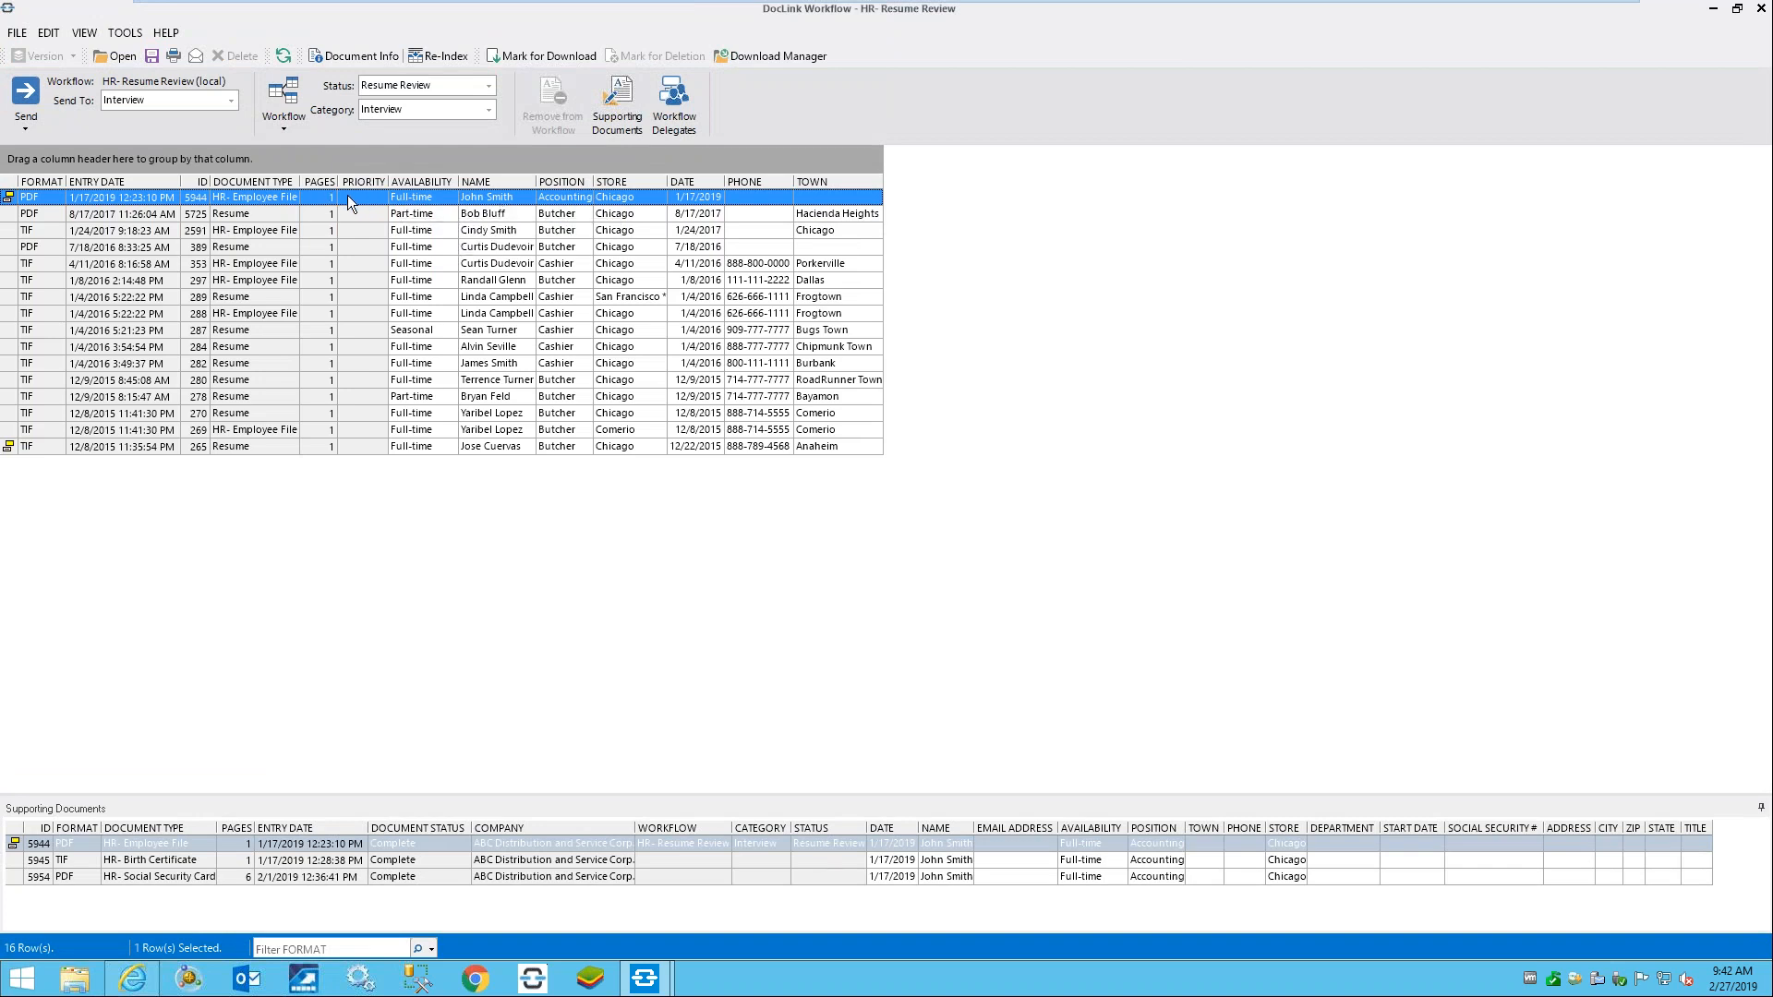
- Open the HR- Employee File dated 1/17/2019 and show its attached Employee Application form in a widened pane
double_click(218, 201)
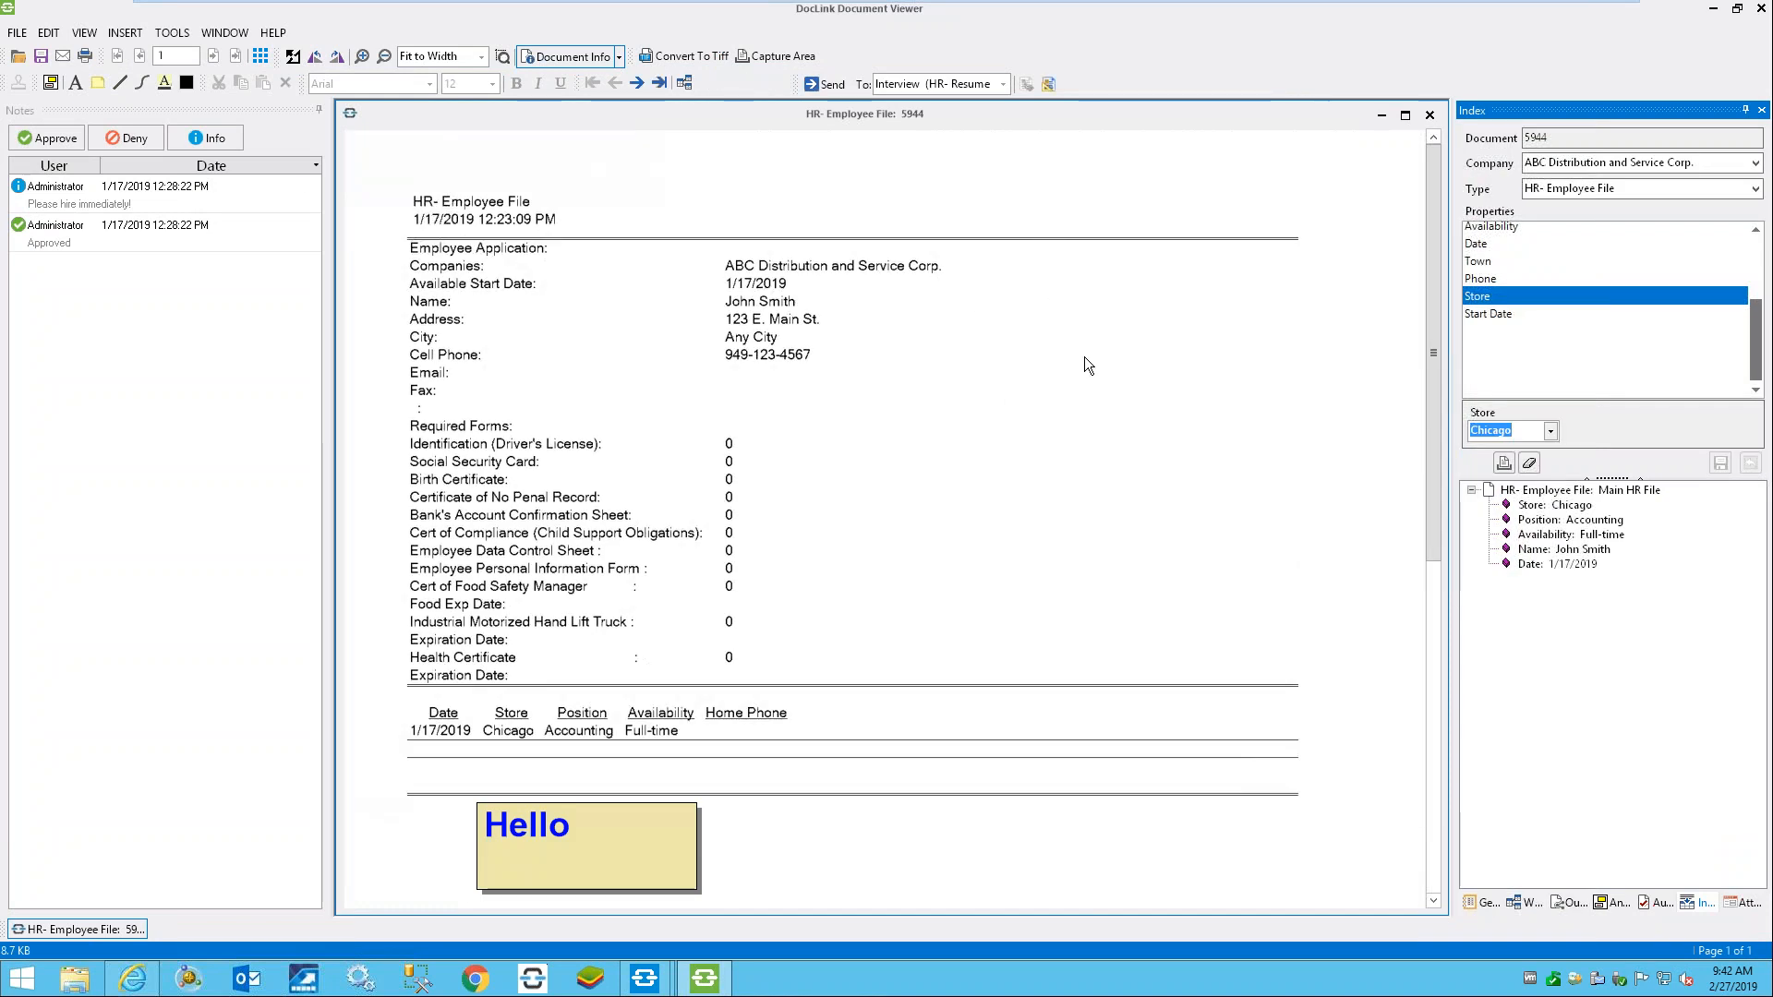
left_click(1732, 905)
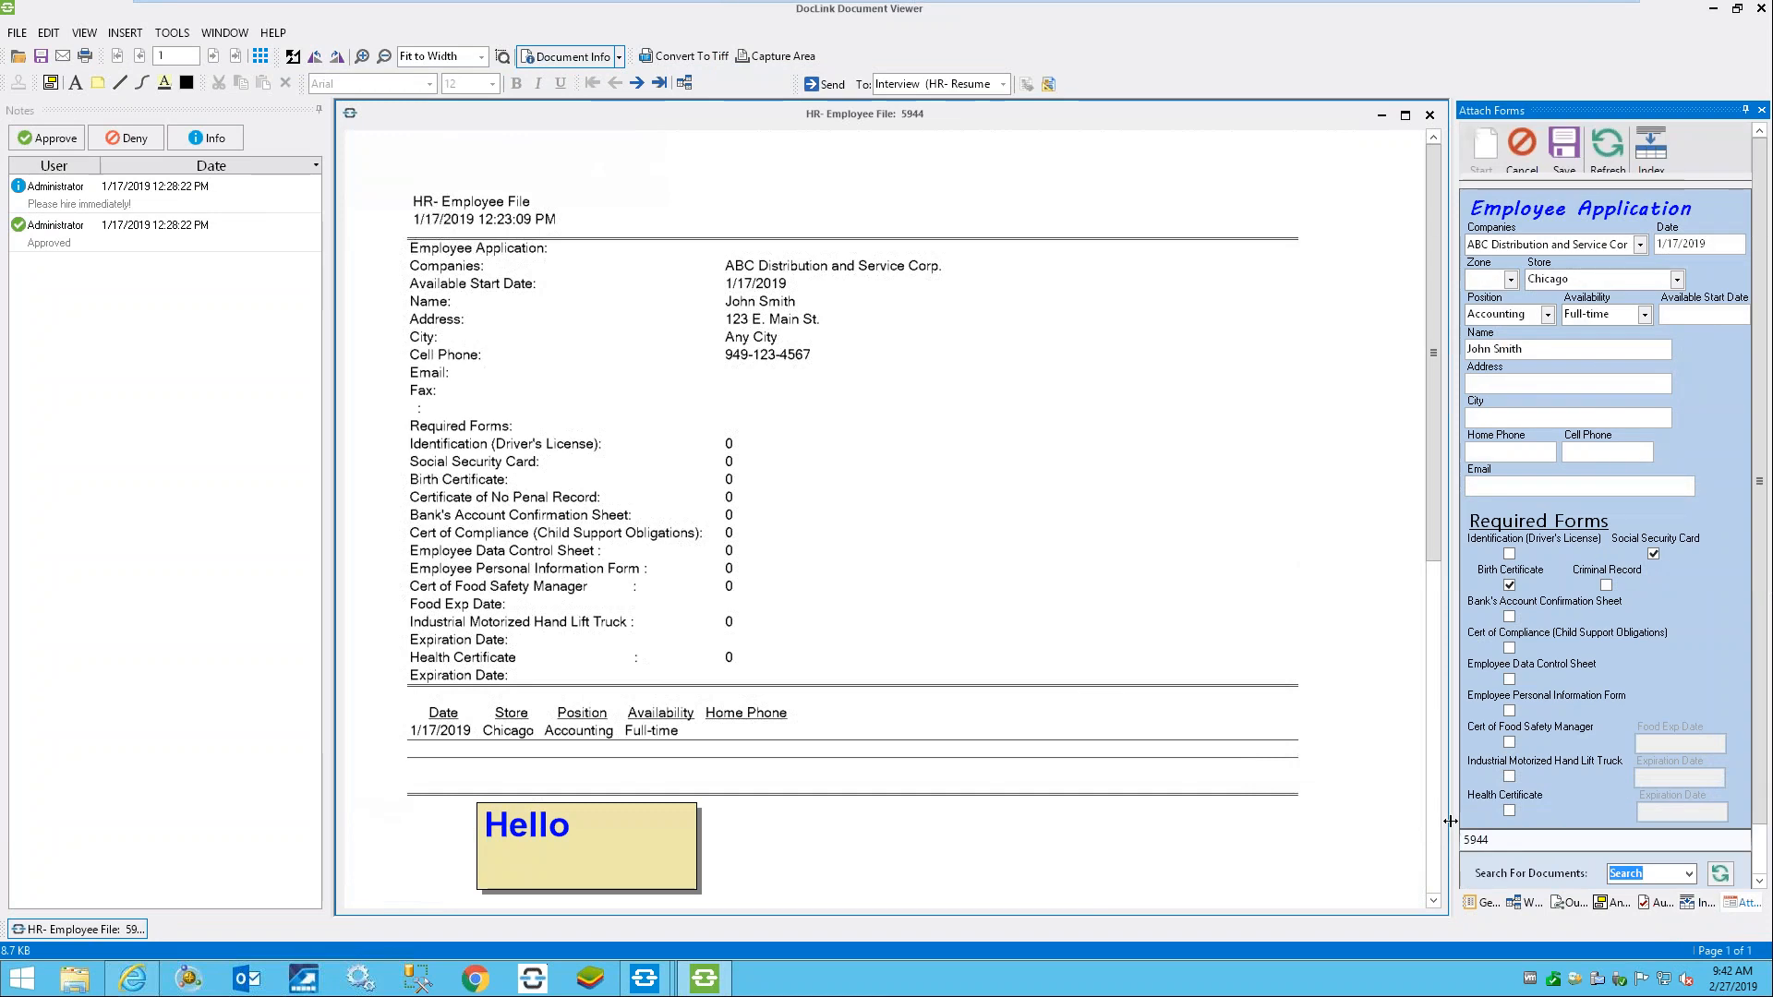
left_click_drag(1450, 821, 1150, 812)
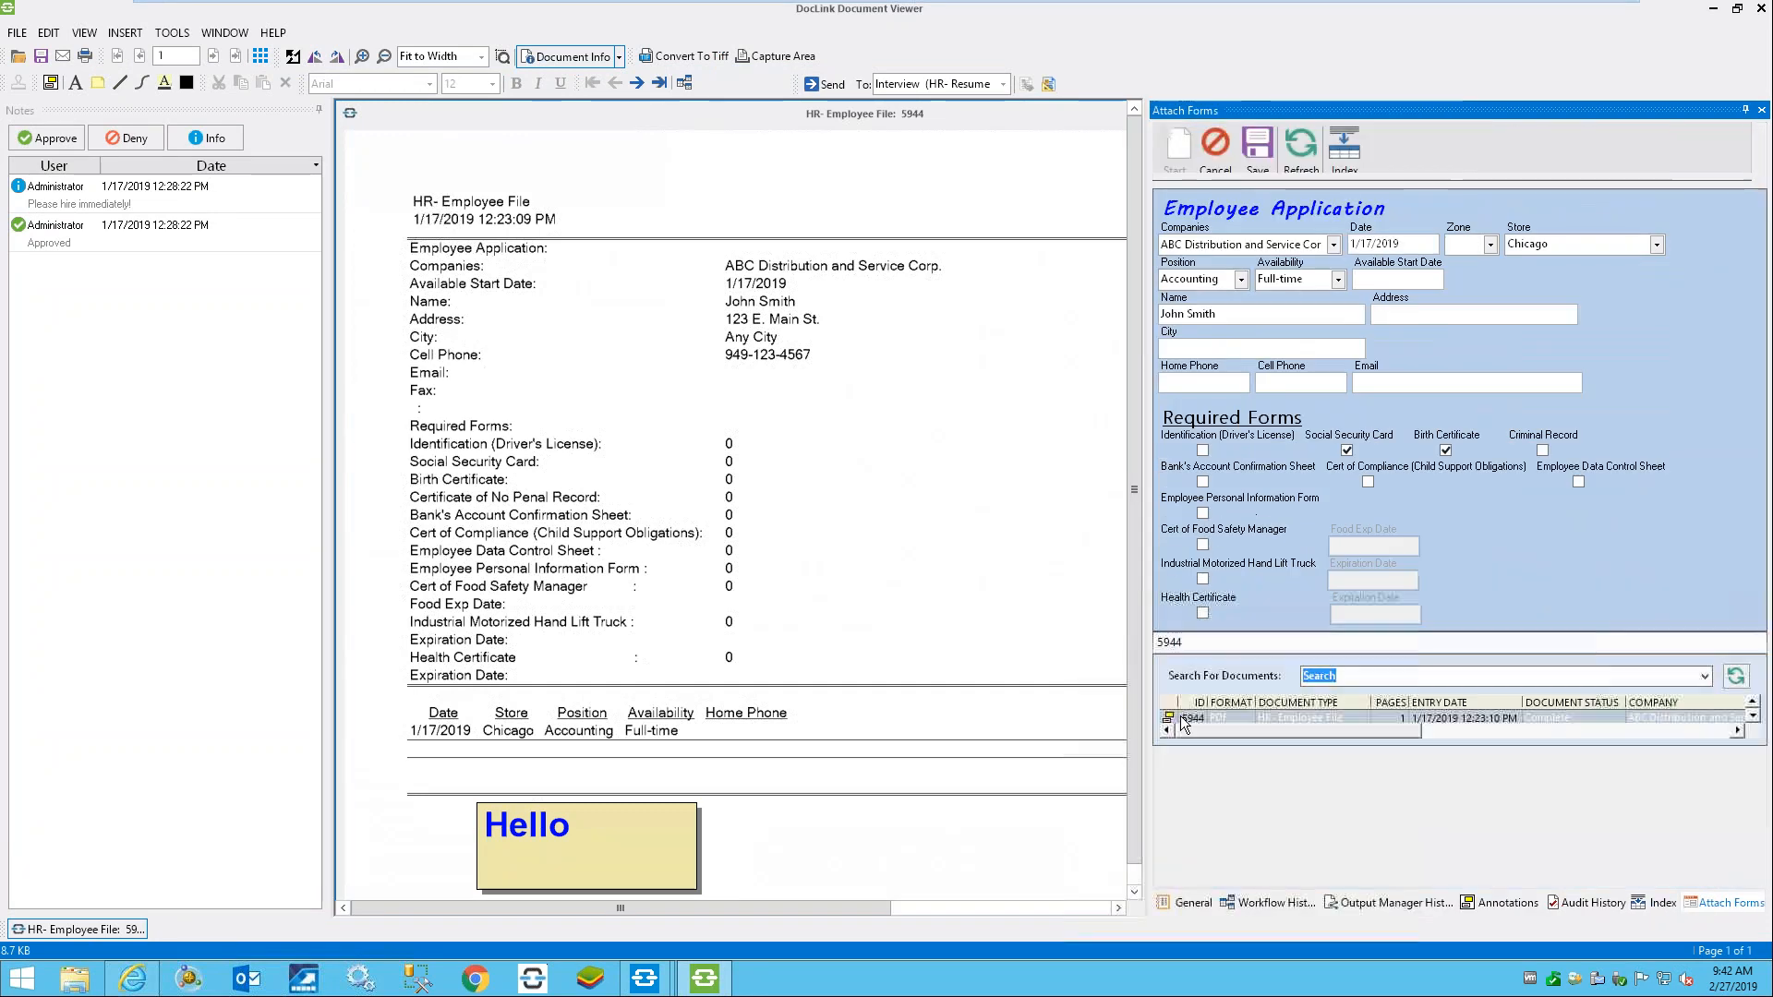